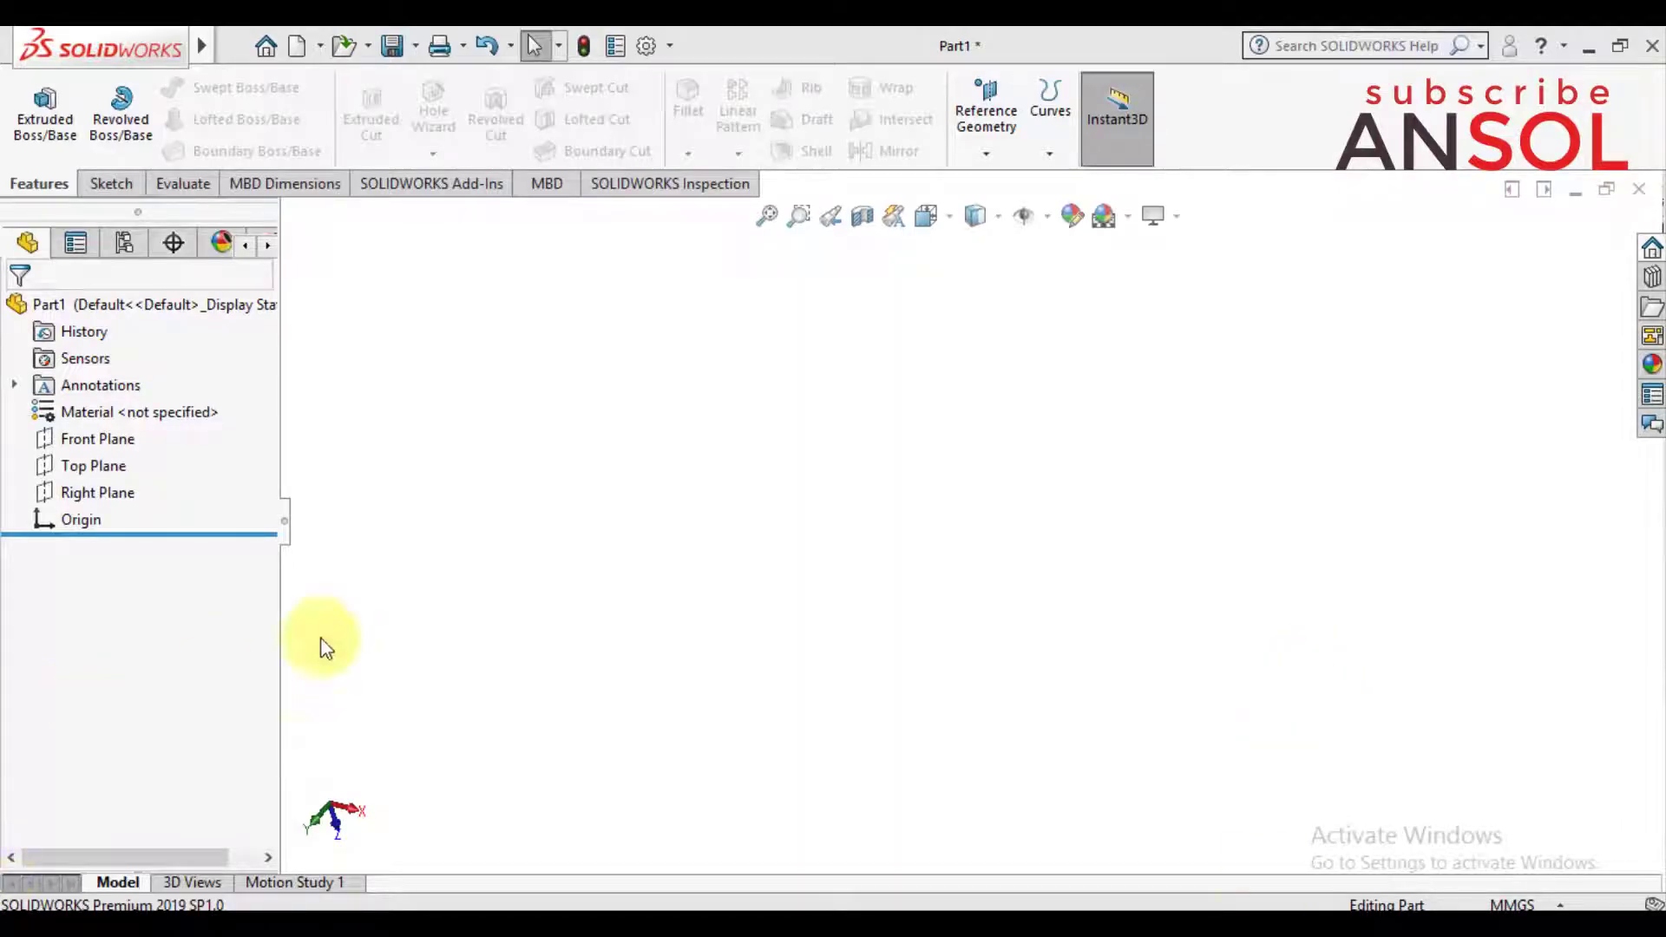
Step: Start a new sketch on the Front Plane, viewed face-on
click(108, 441)
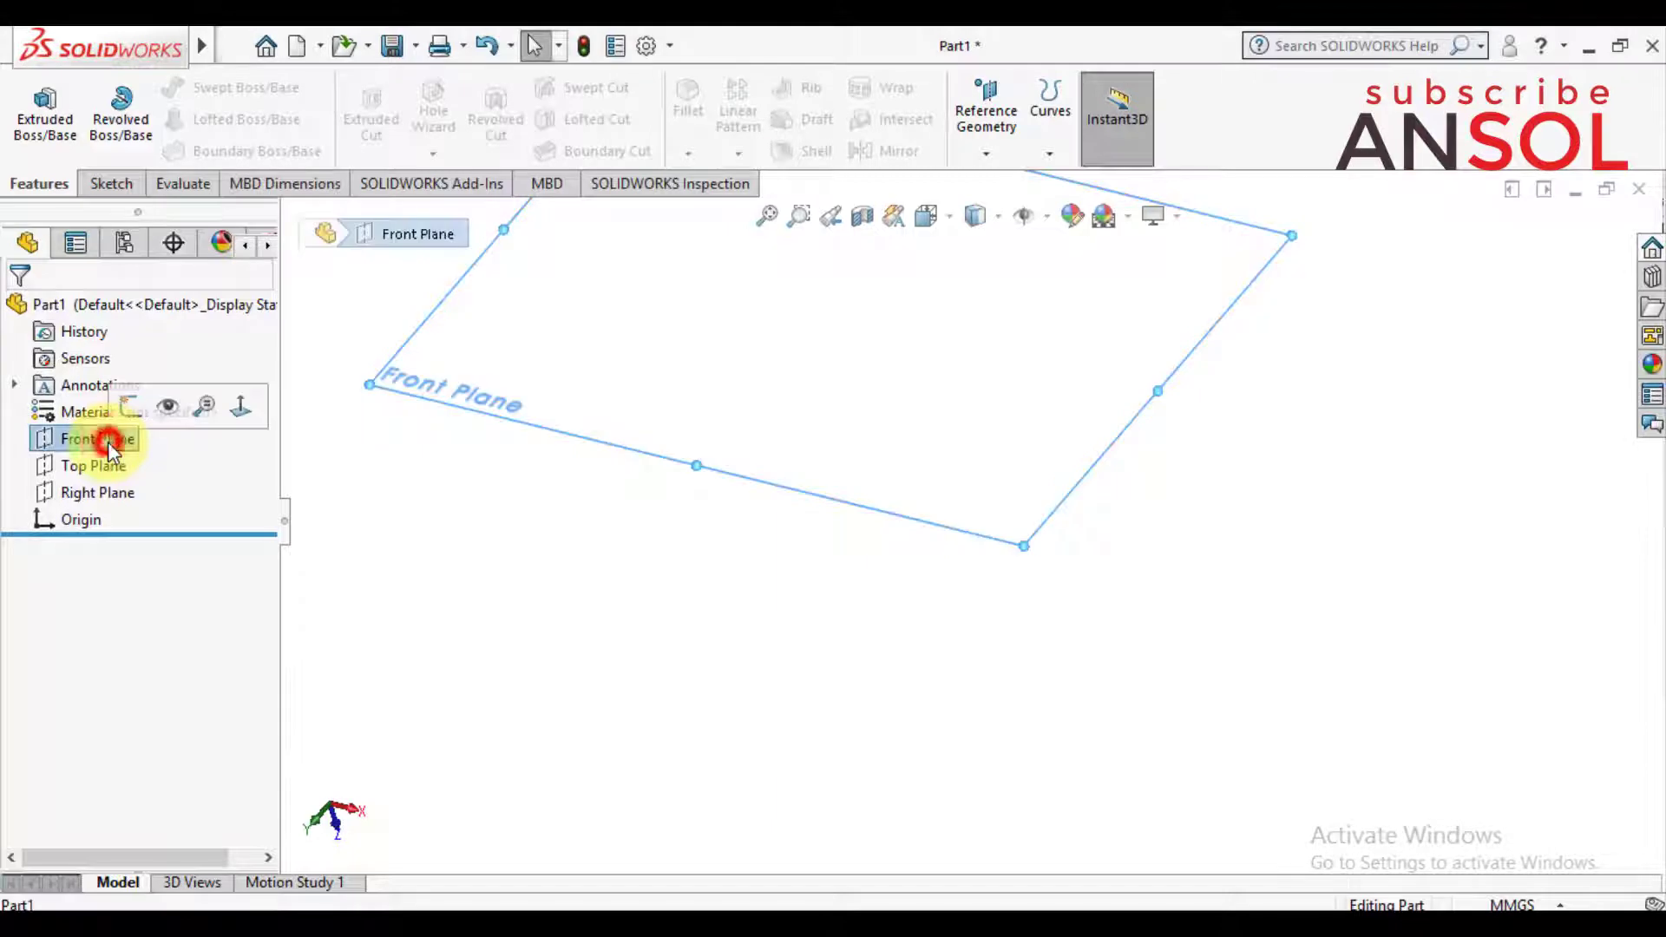
click(236, 410)
click(540, 547)
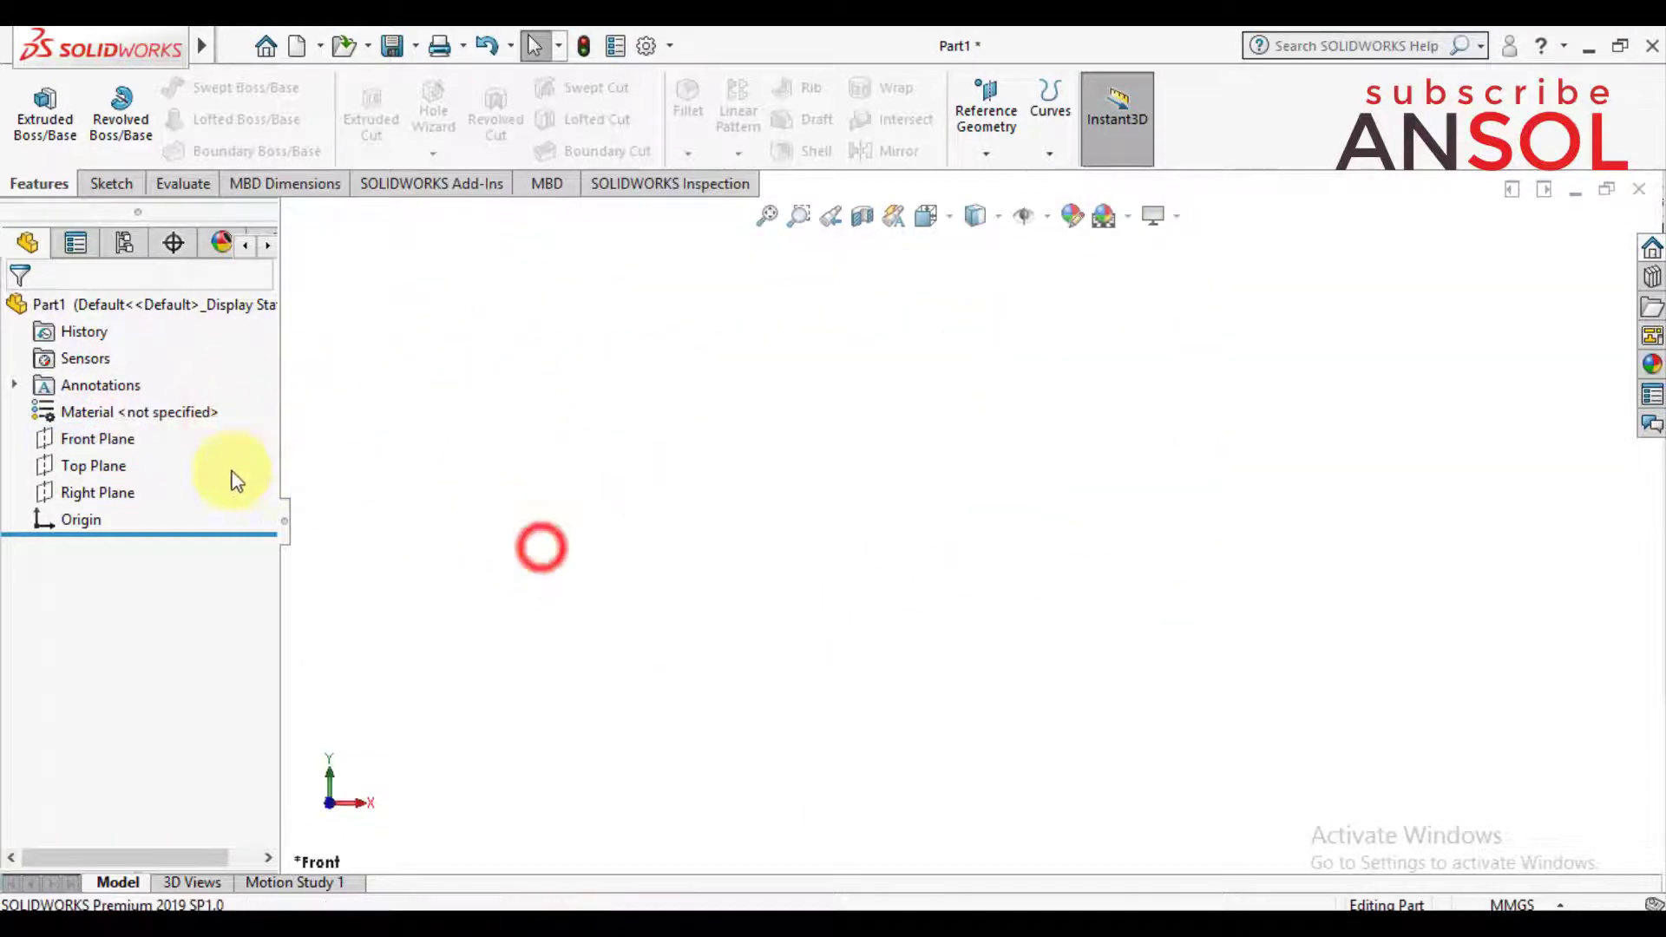
click(113, 439)
click(144, 410)
click(519, 447)
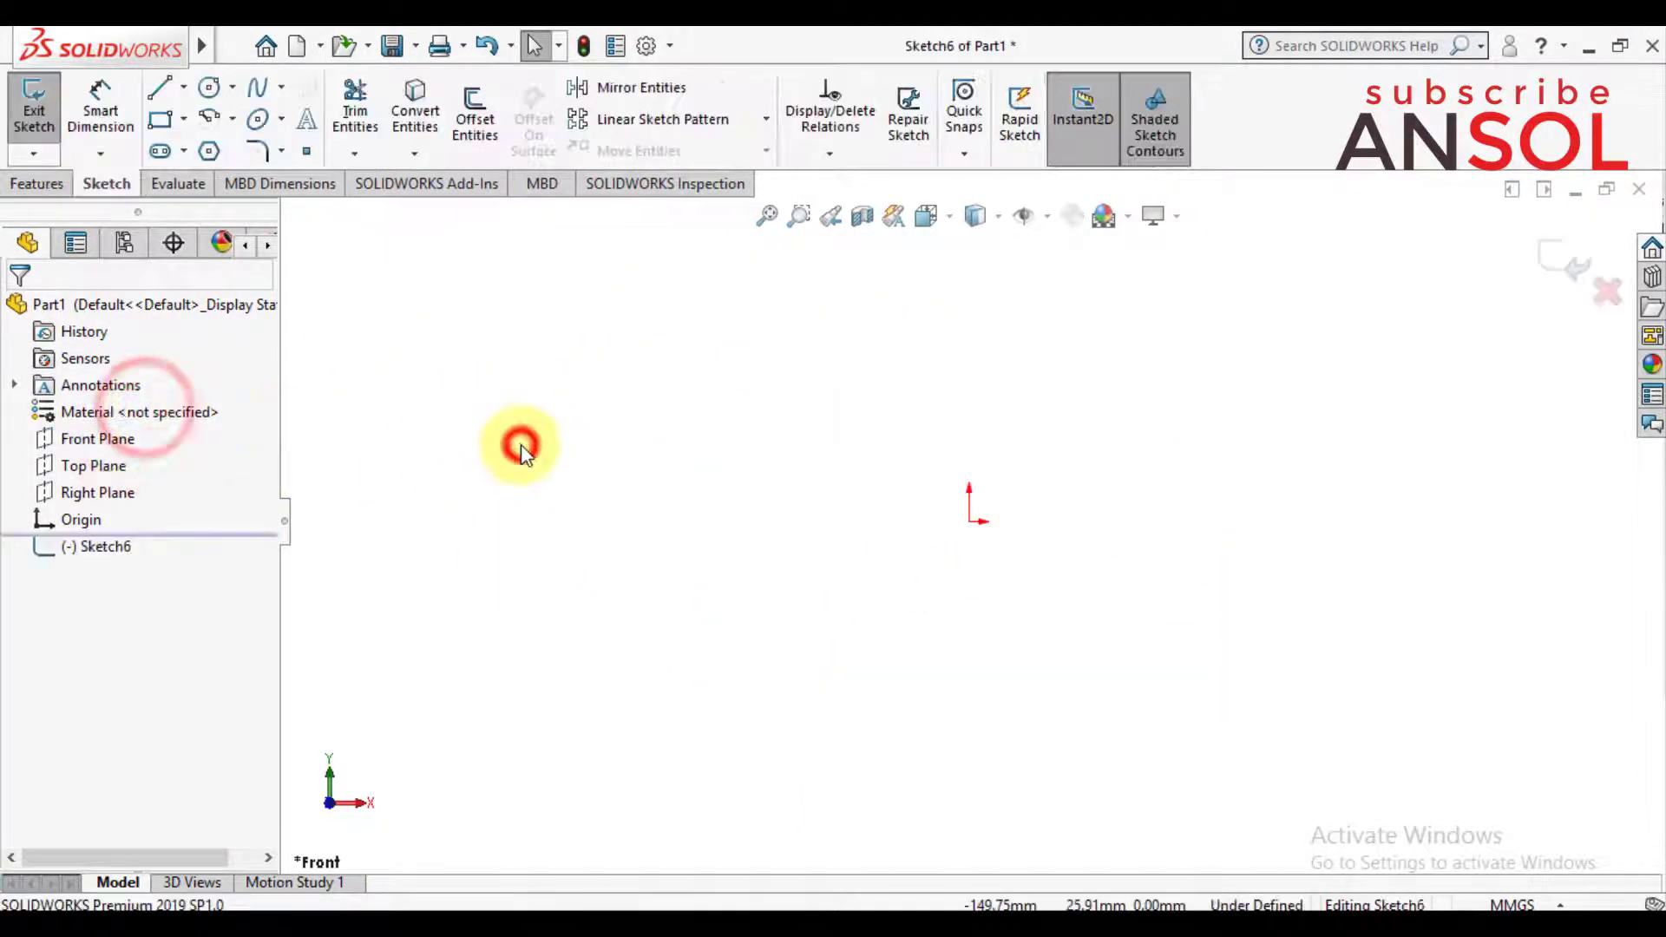
Step: Draw a circle centred on the origin
click(209, 87)
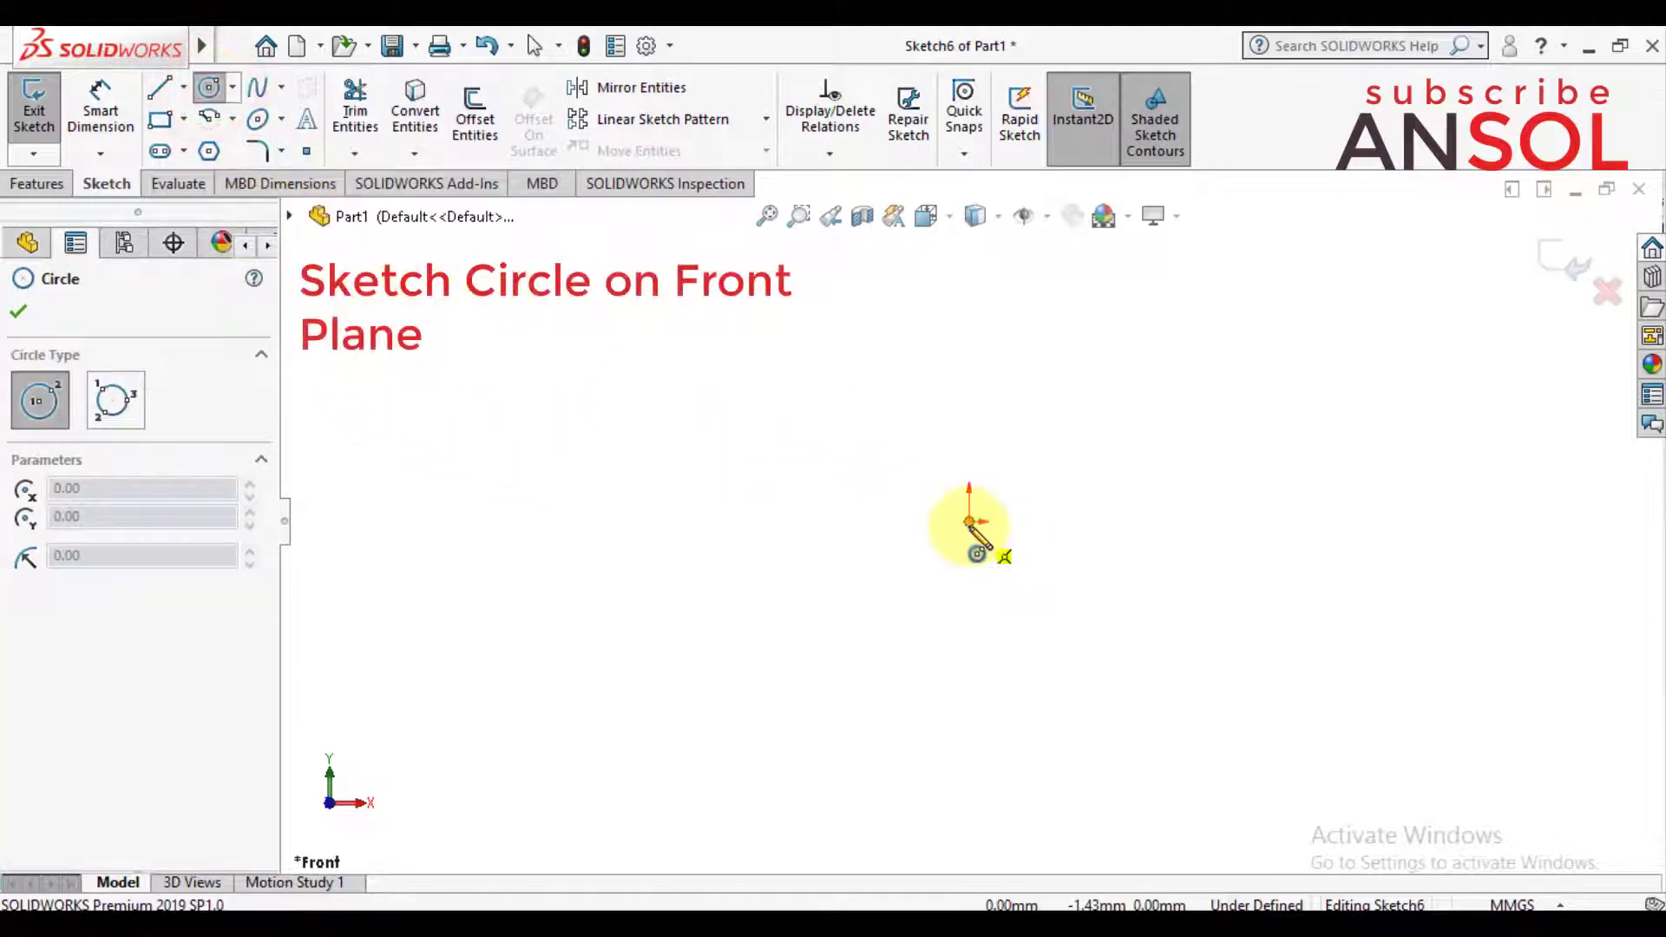
click(969, 521)
click(924, 651)
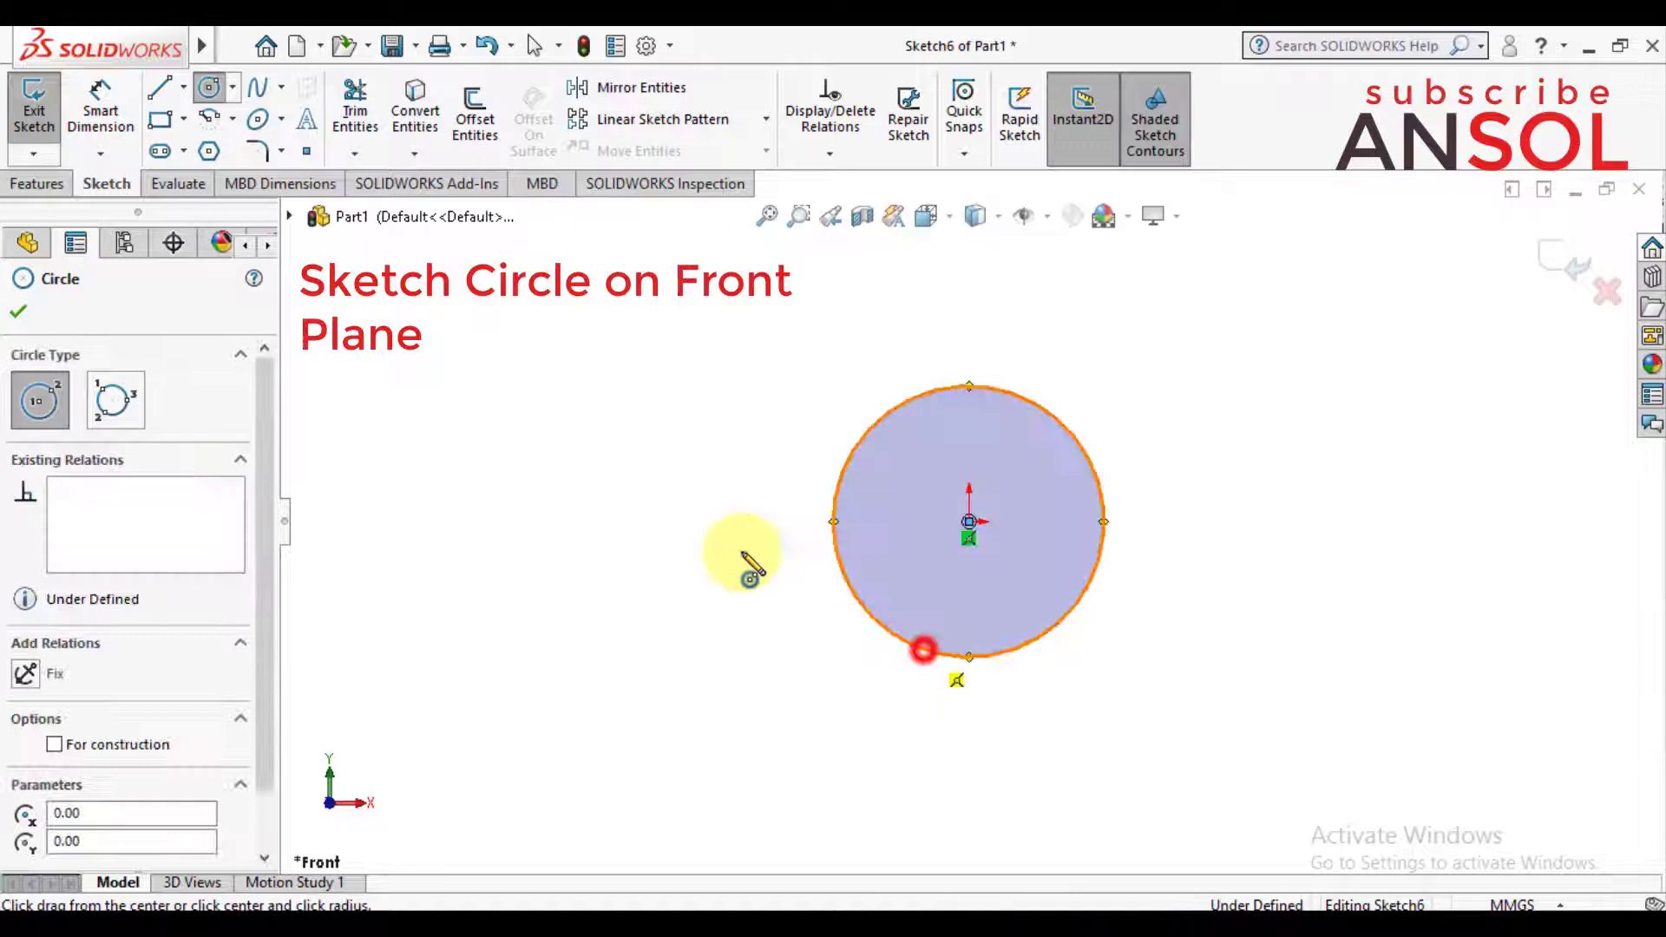
click(23, 312)
scroll(725, 540, down, 3)
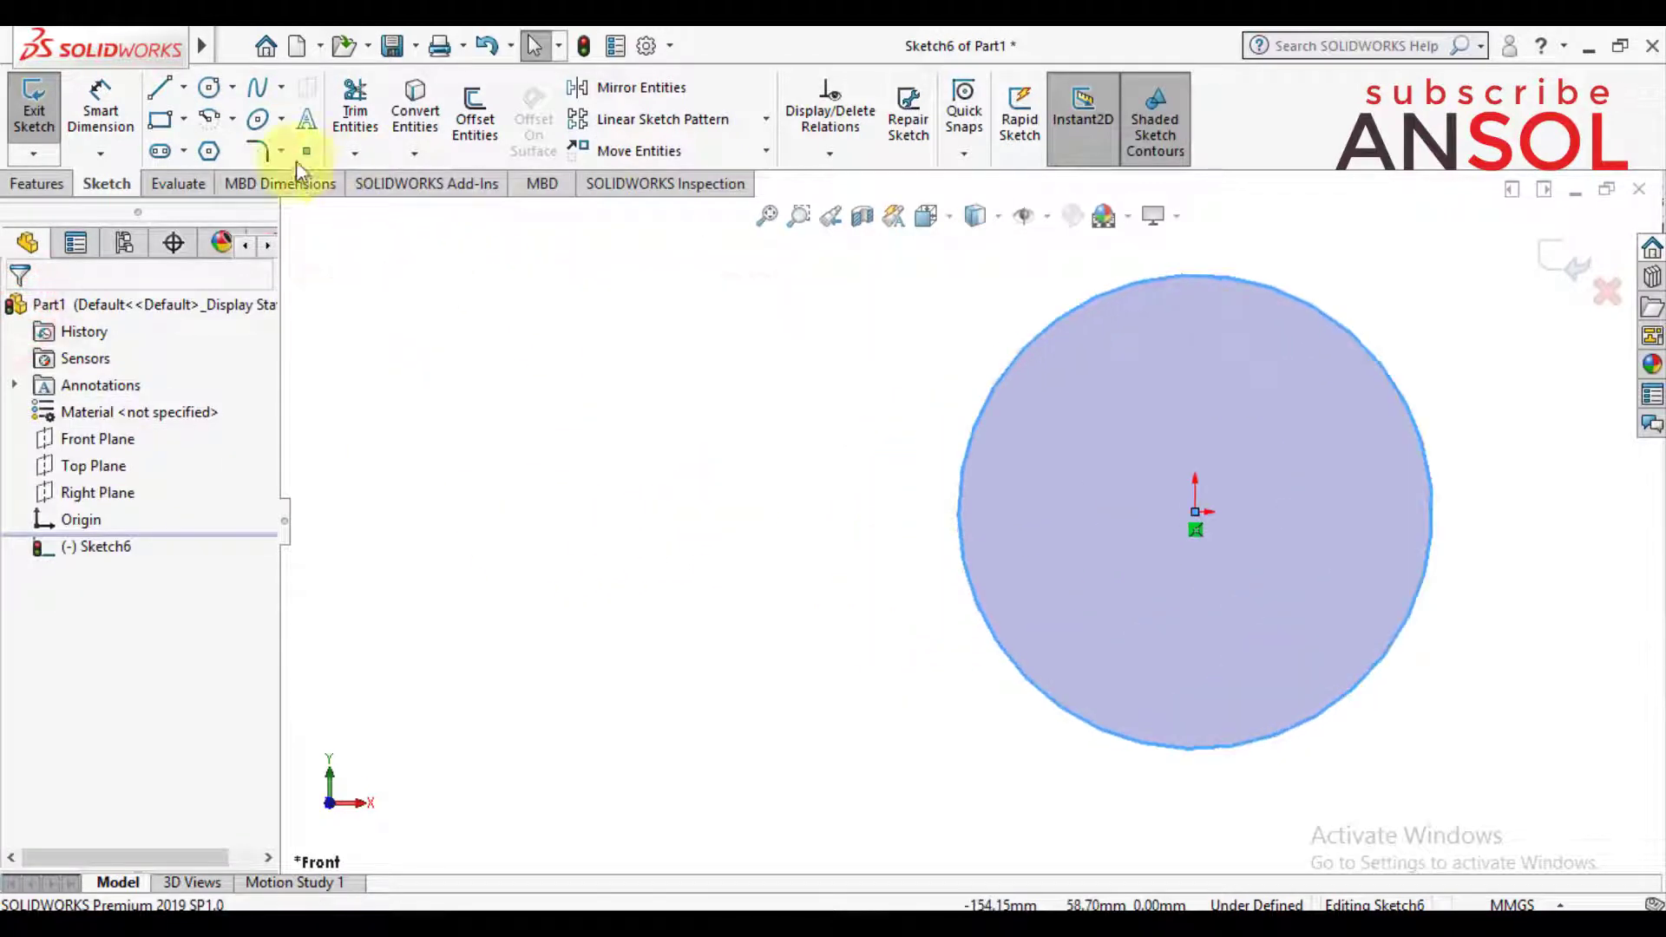
Step: Dimension the circle's diameter to 30 mm and fit it in view
click(108, 94)
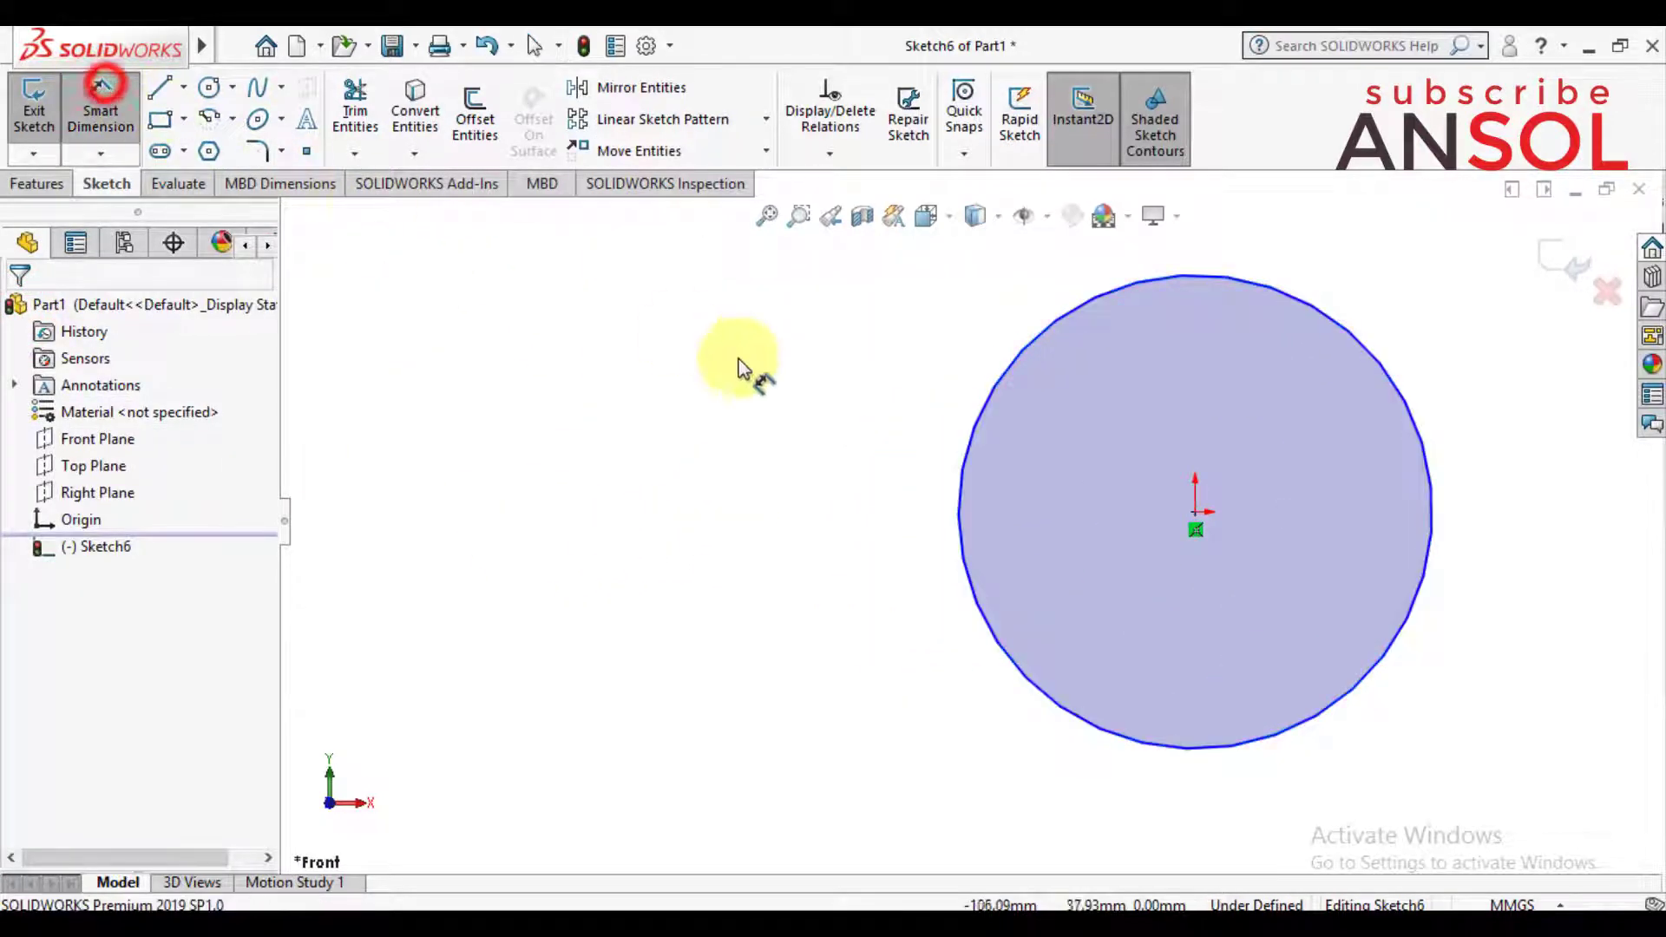
click(967, 454)
click(861, 419)
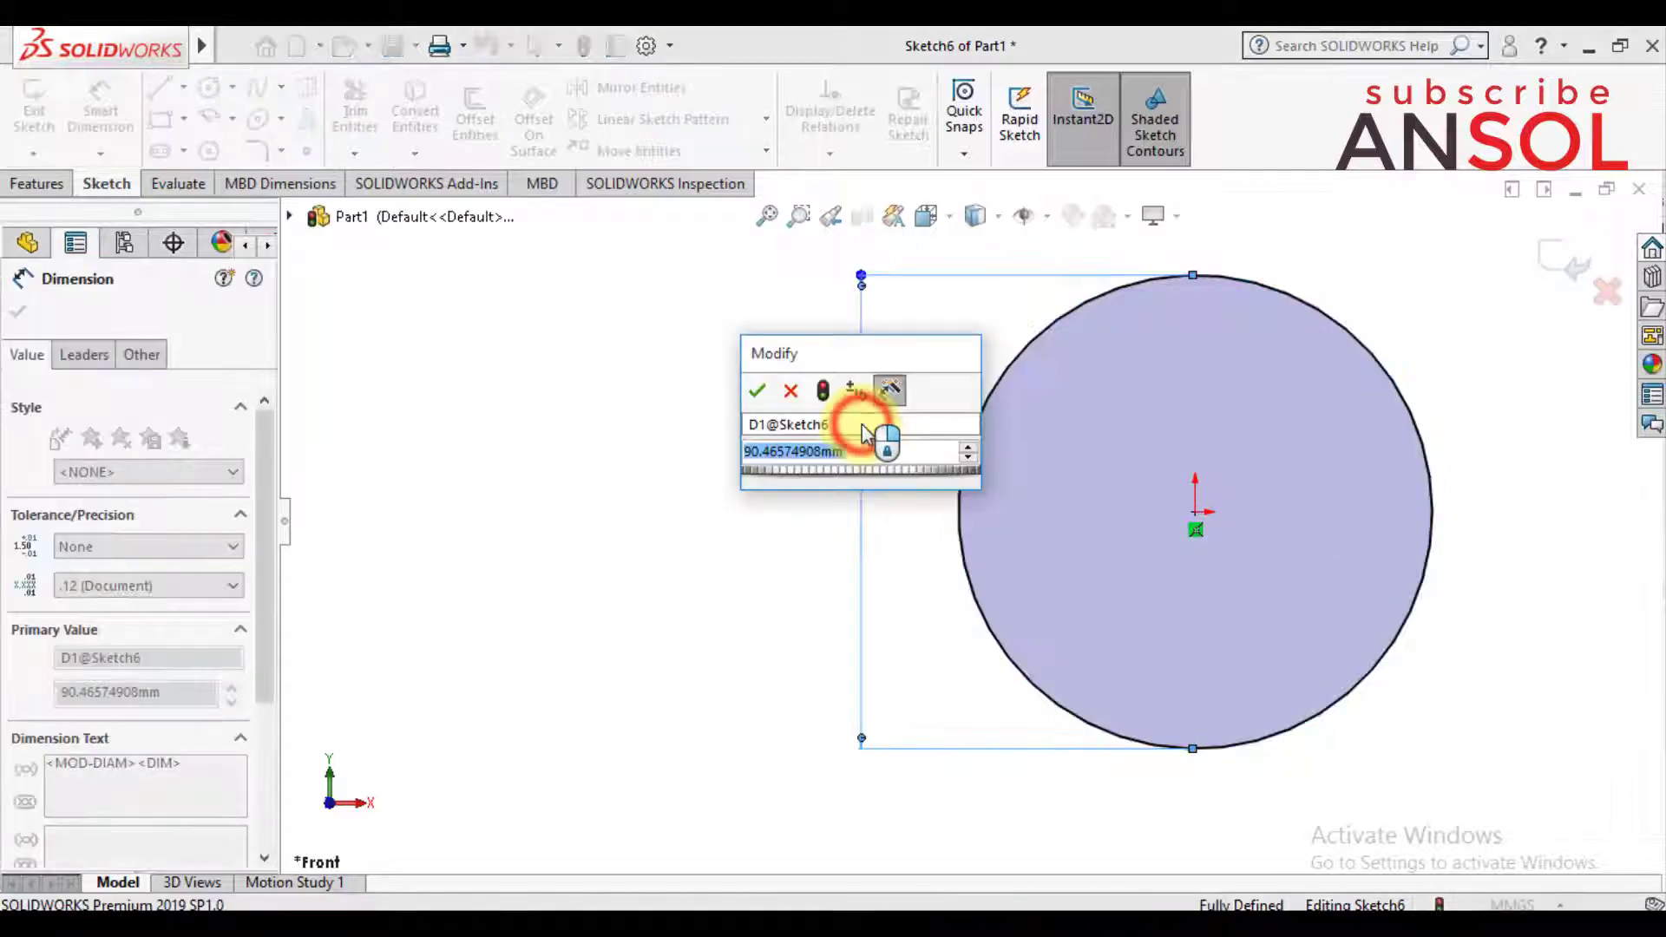
text(30)
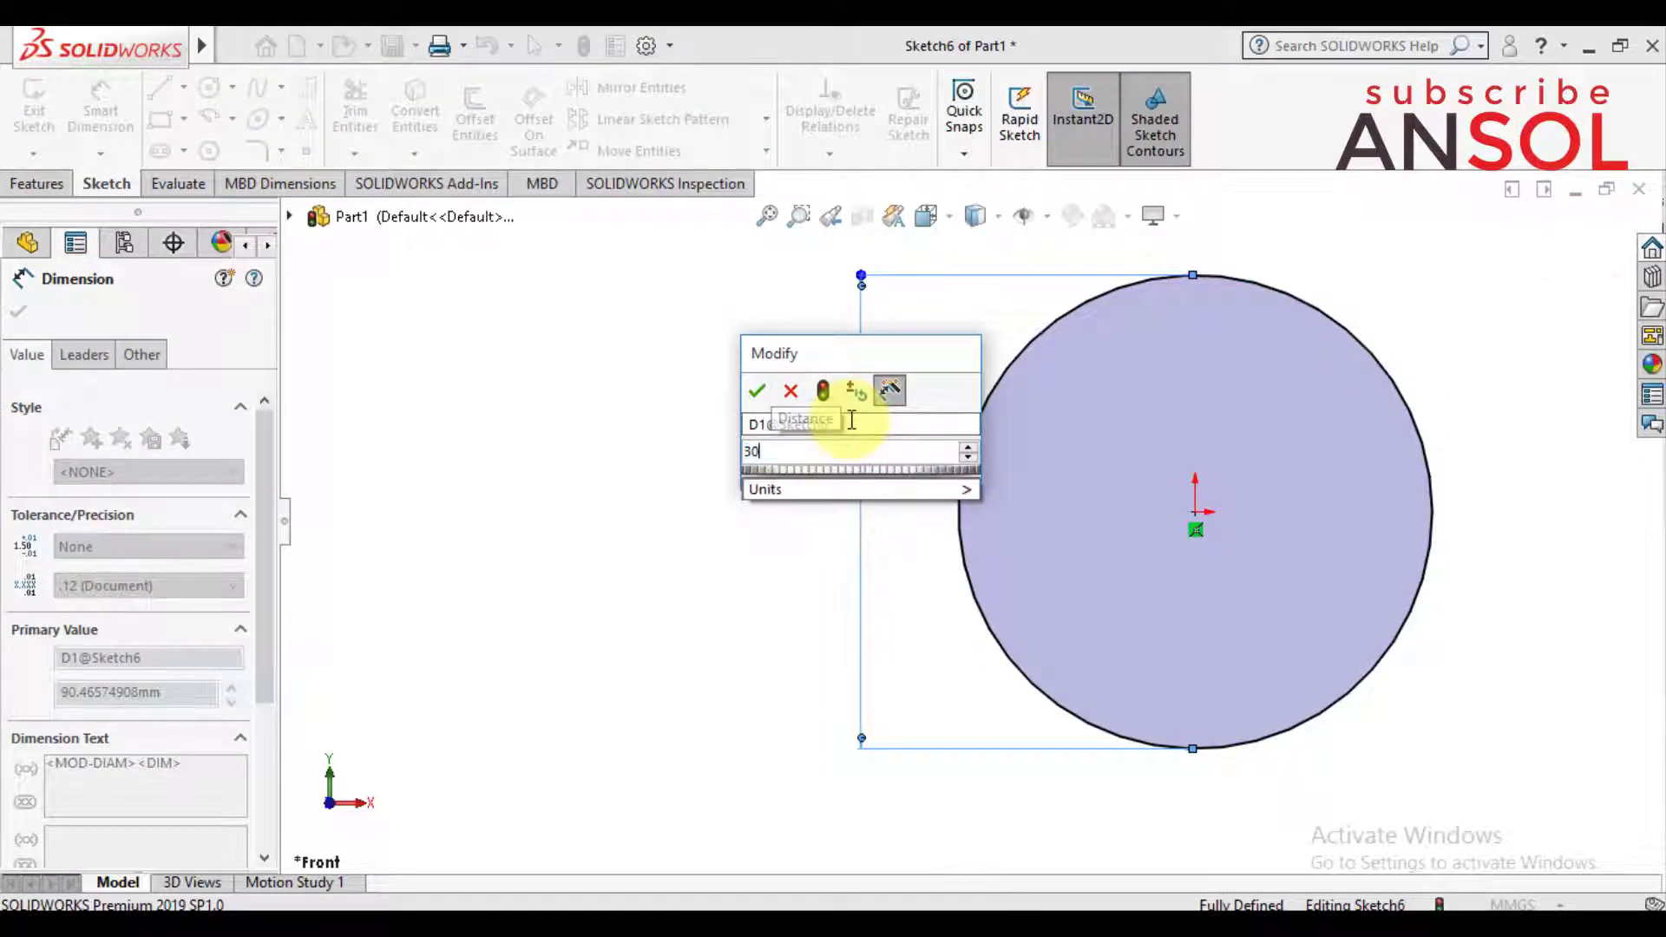
key(Return)
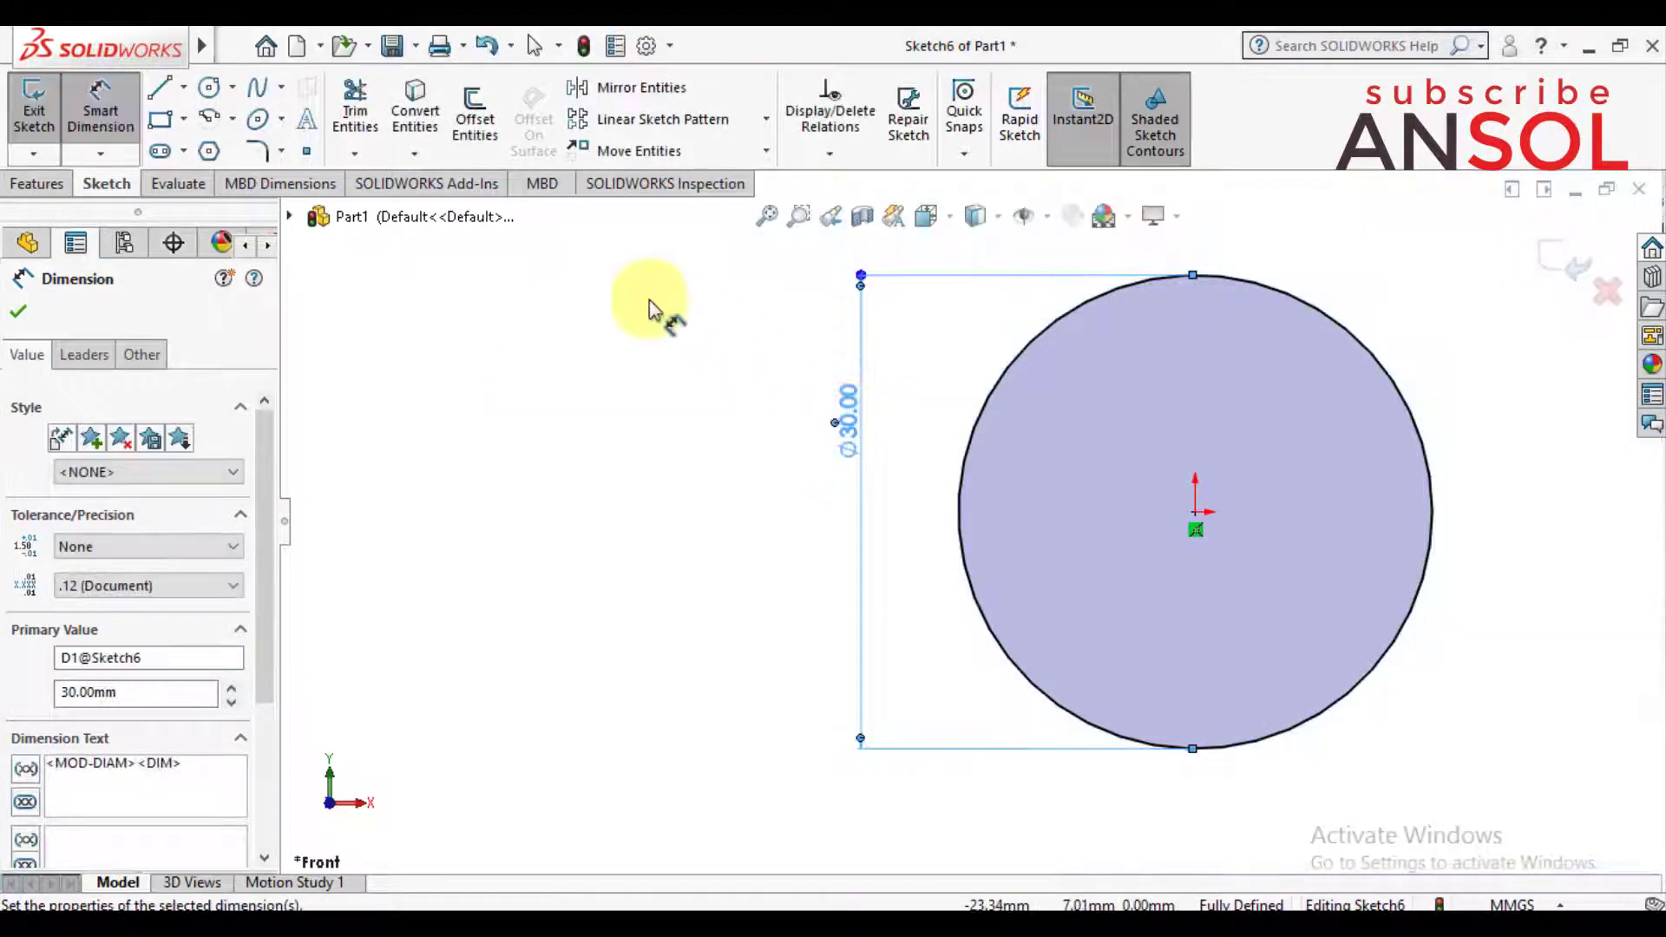
click(19, 310)
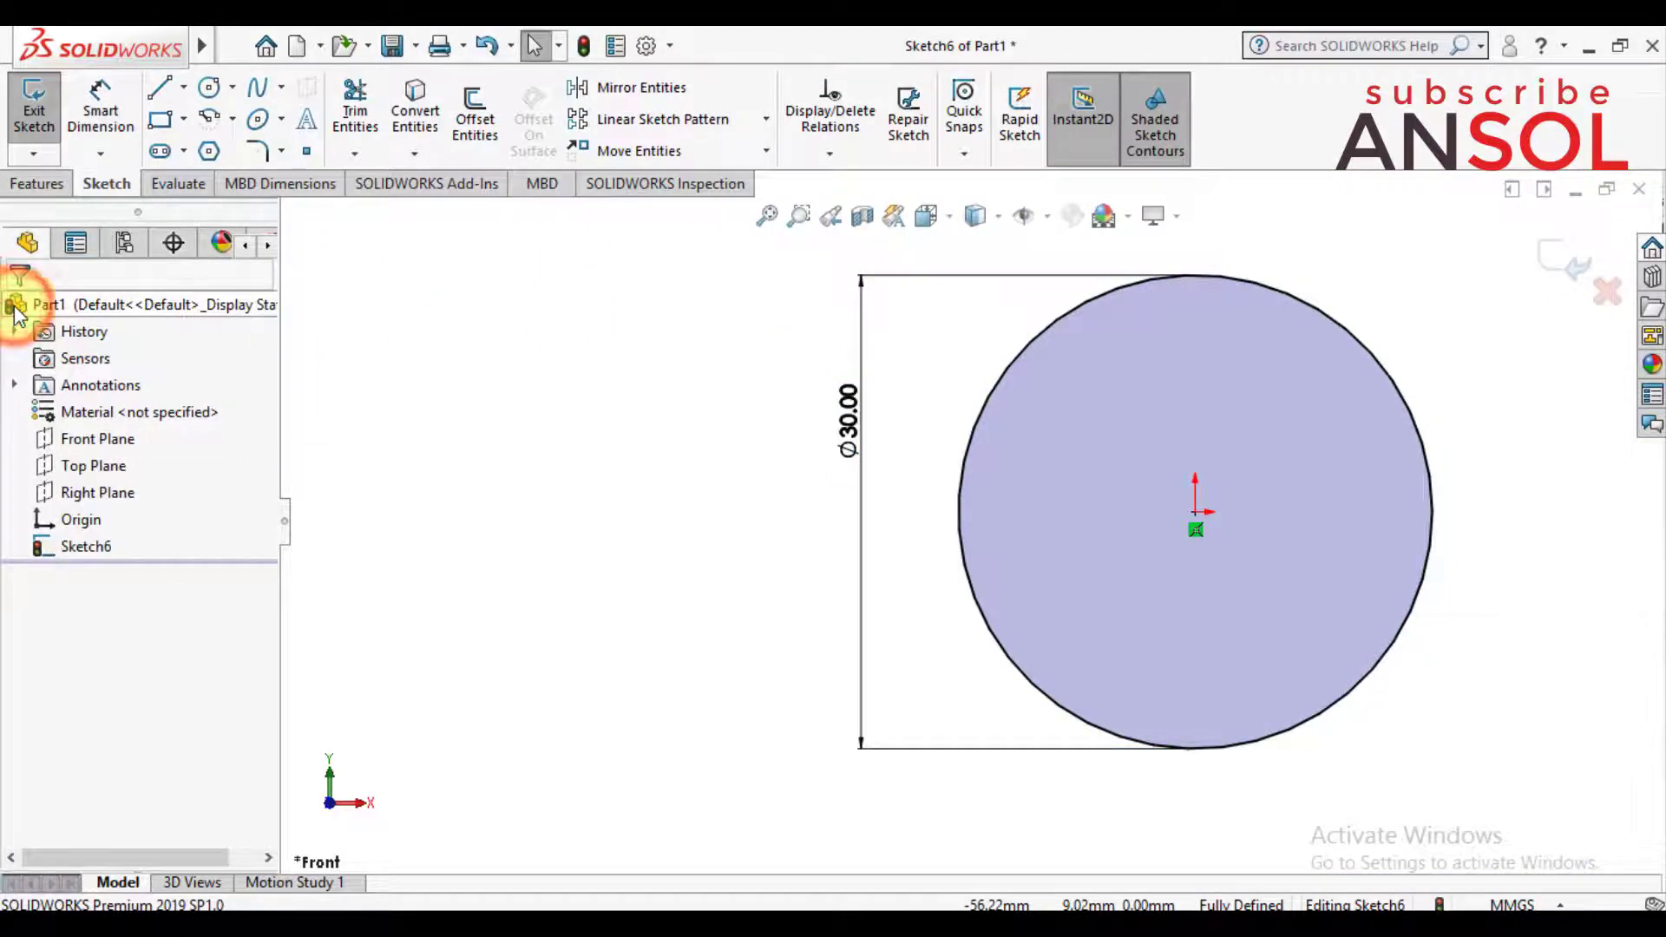
key(f)
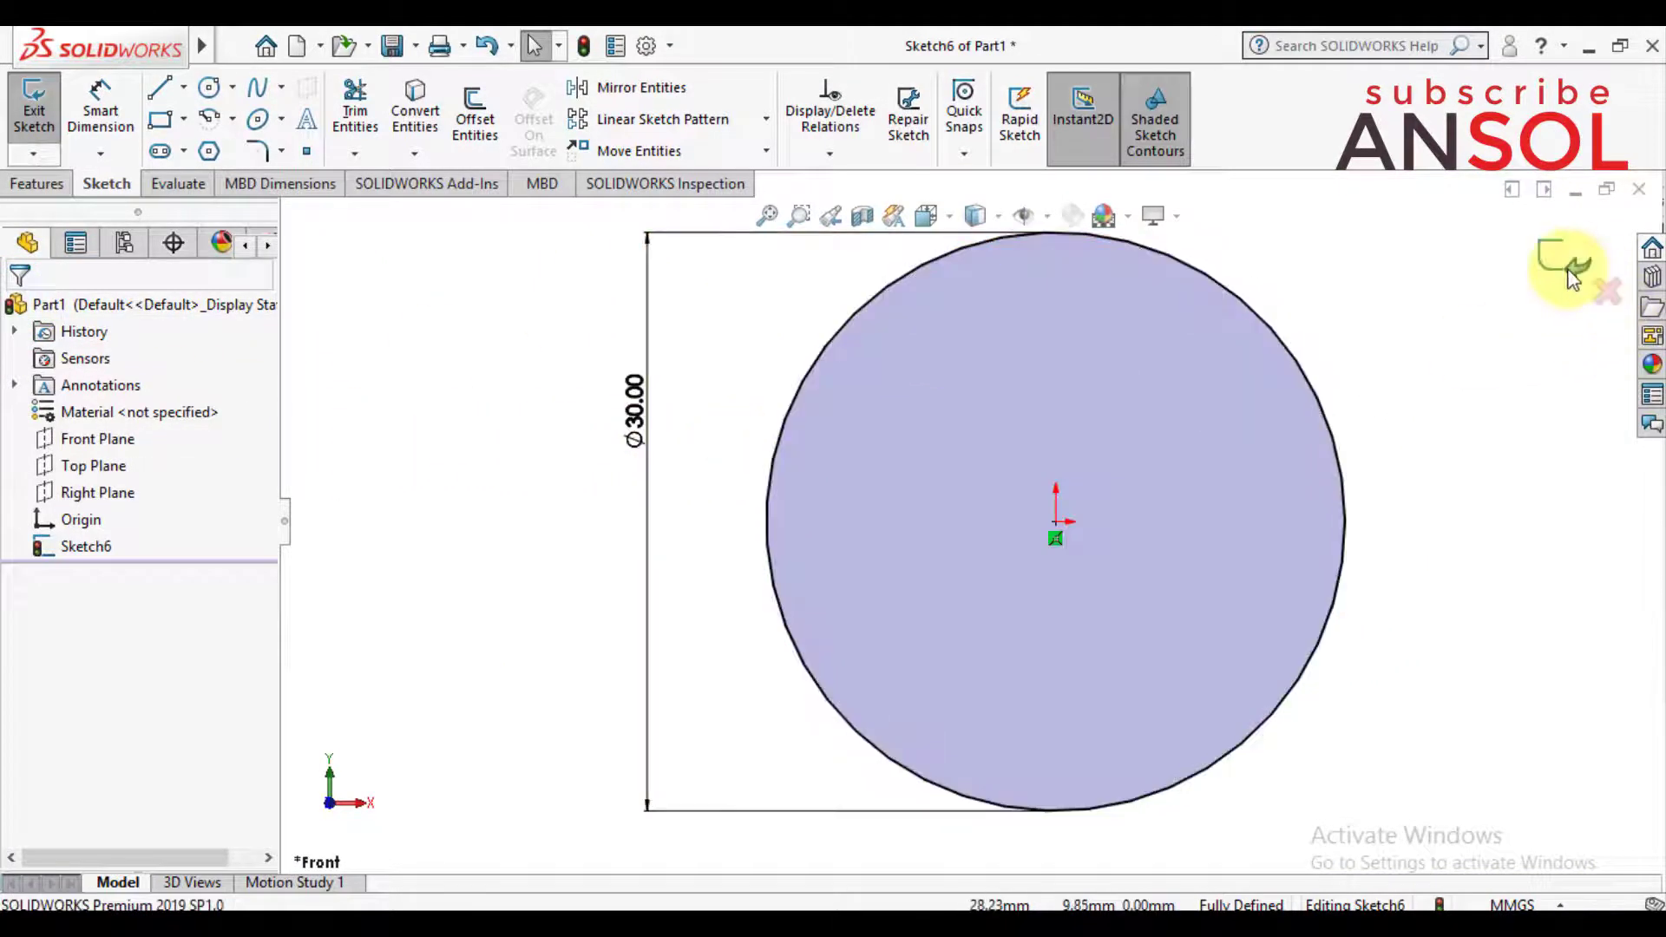
Step: Exit the circle sketch and preview a helix with 10 mm pitch, 10 revolutions, tapering inward
click(1567, 266)
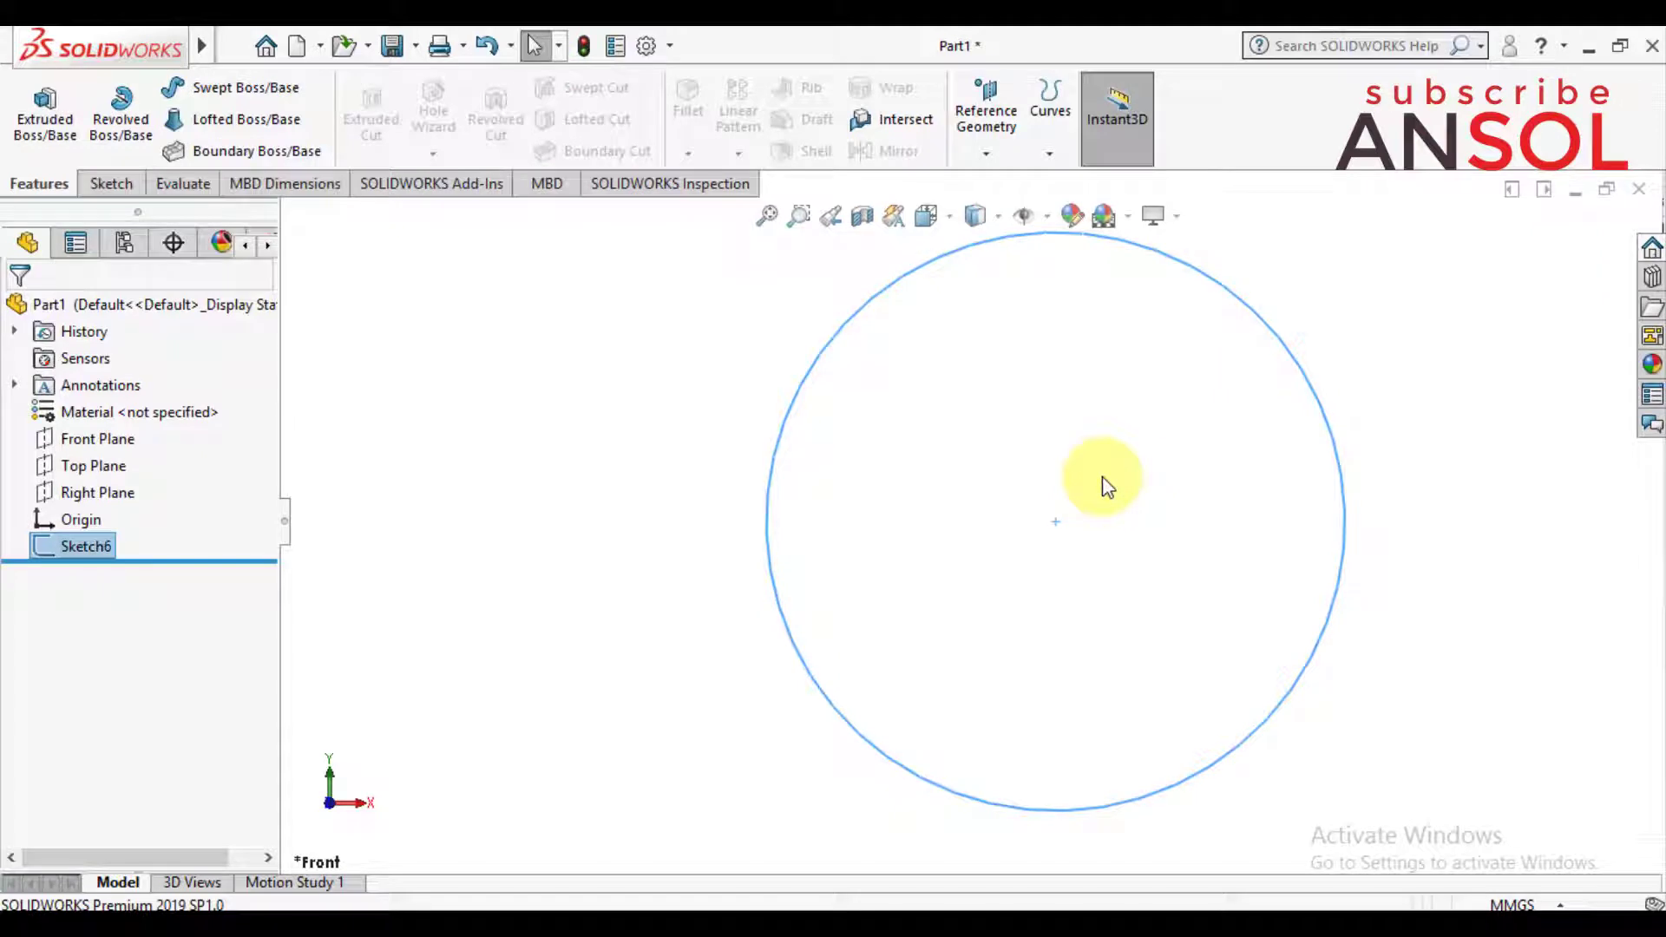
key(z)
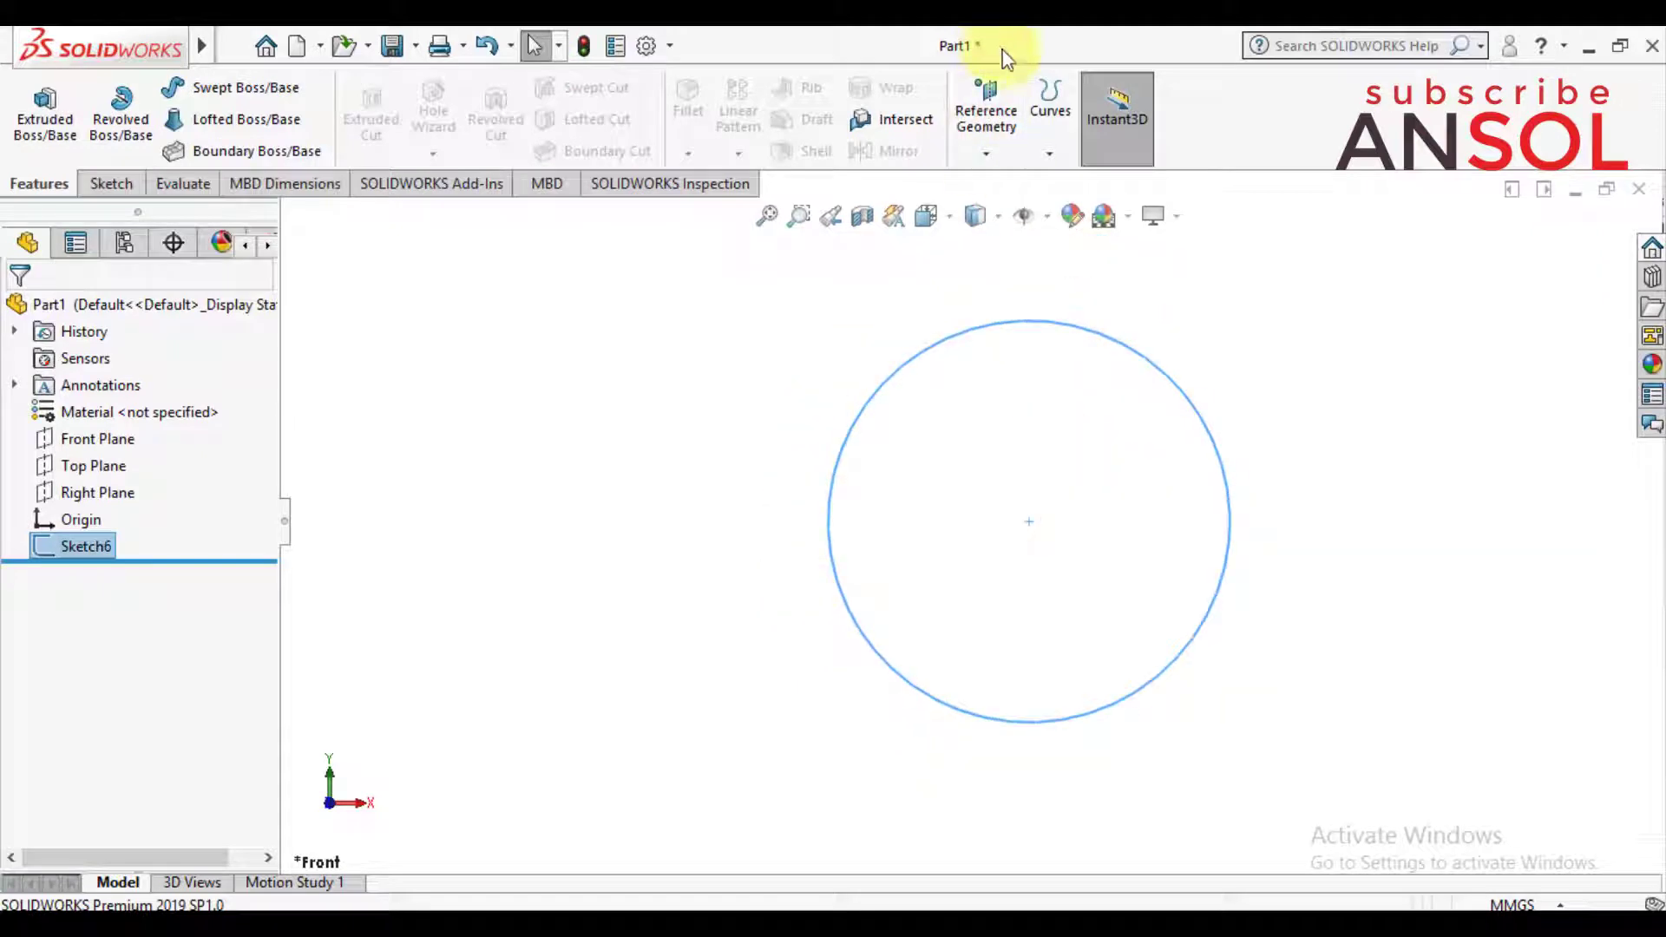
click(1047, 155)
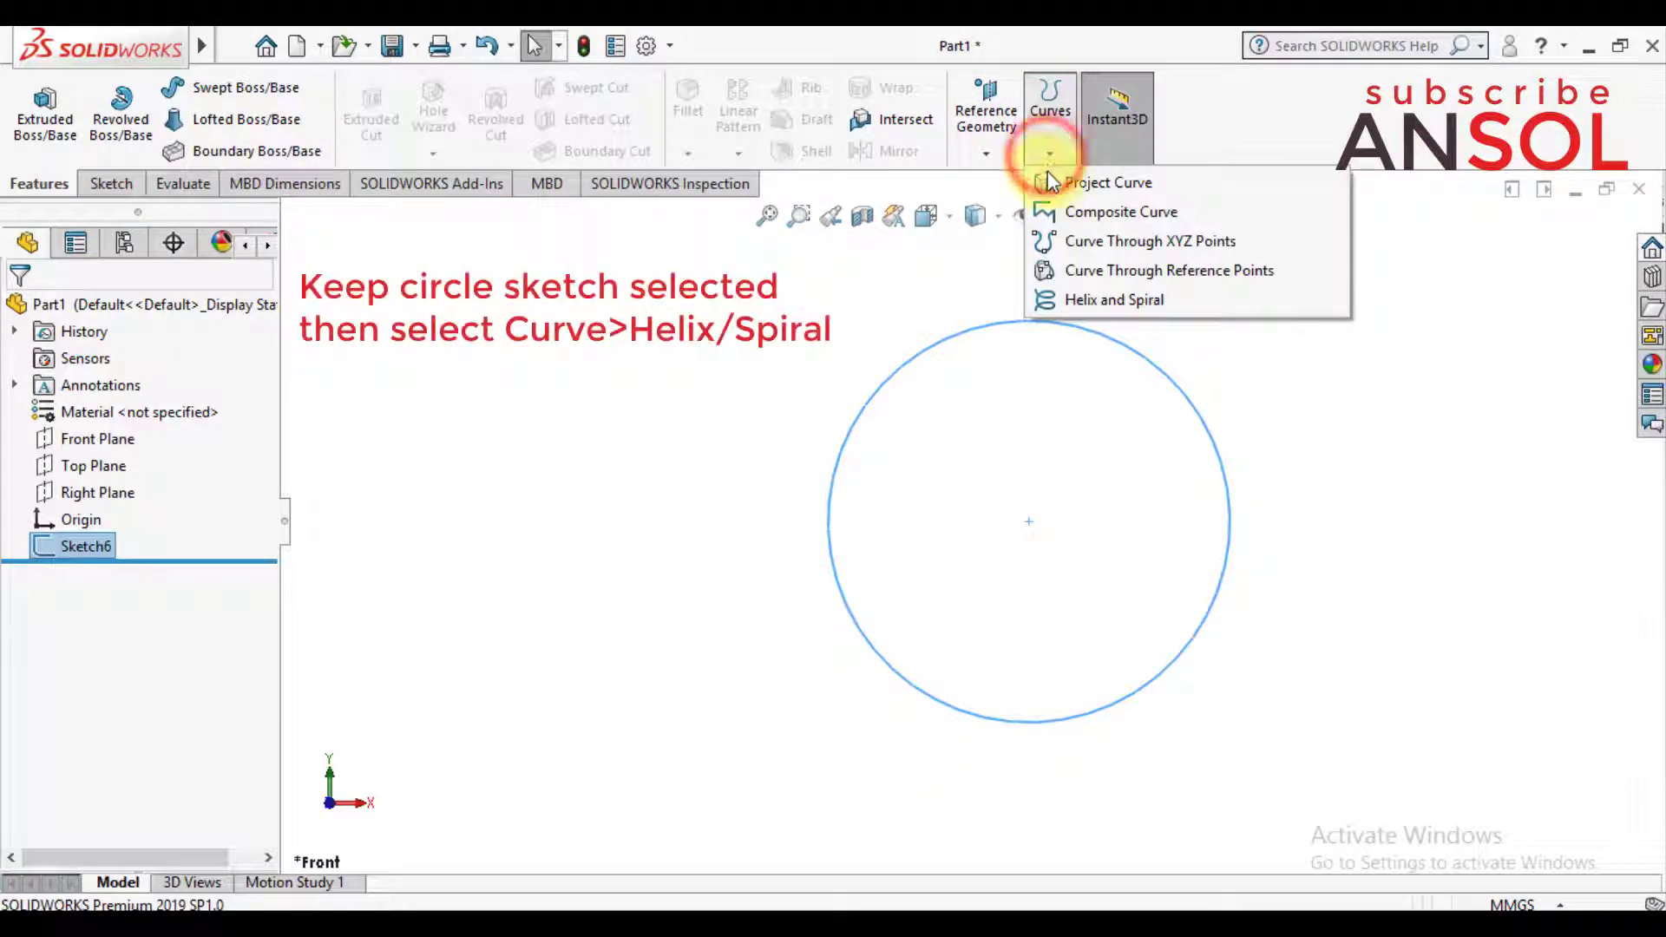
click(1075, 299)
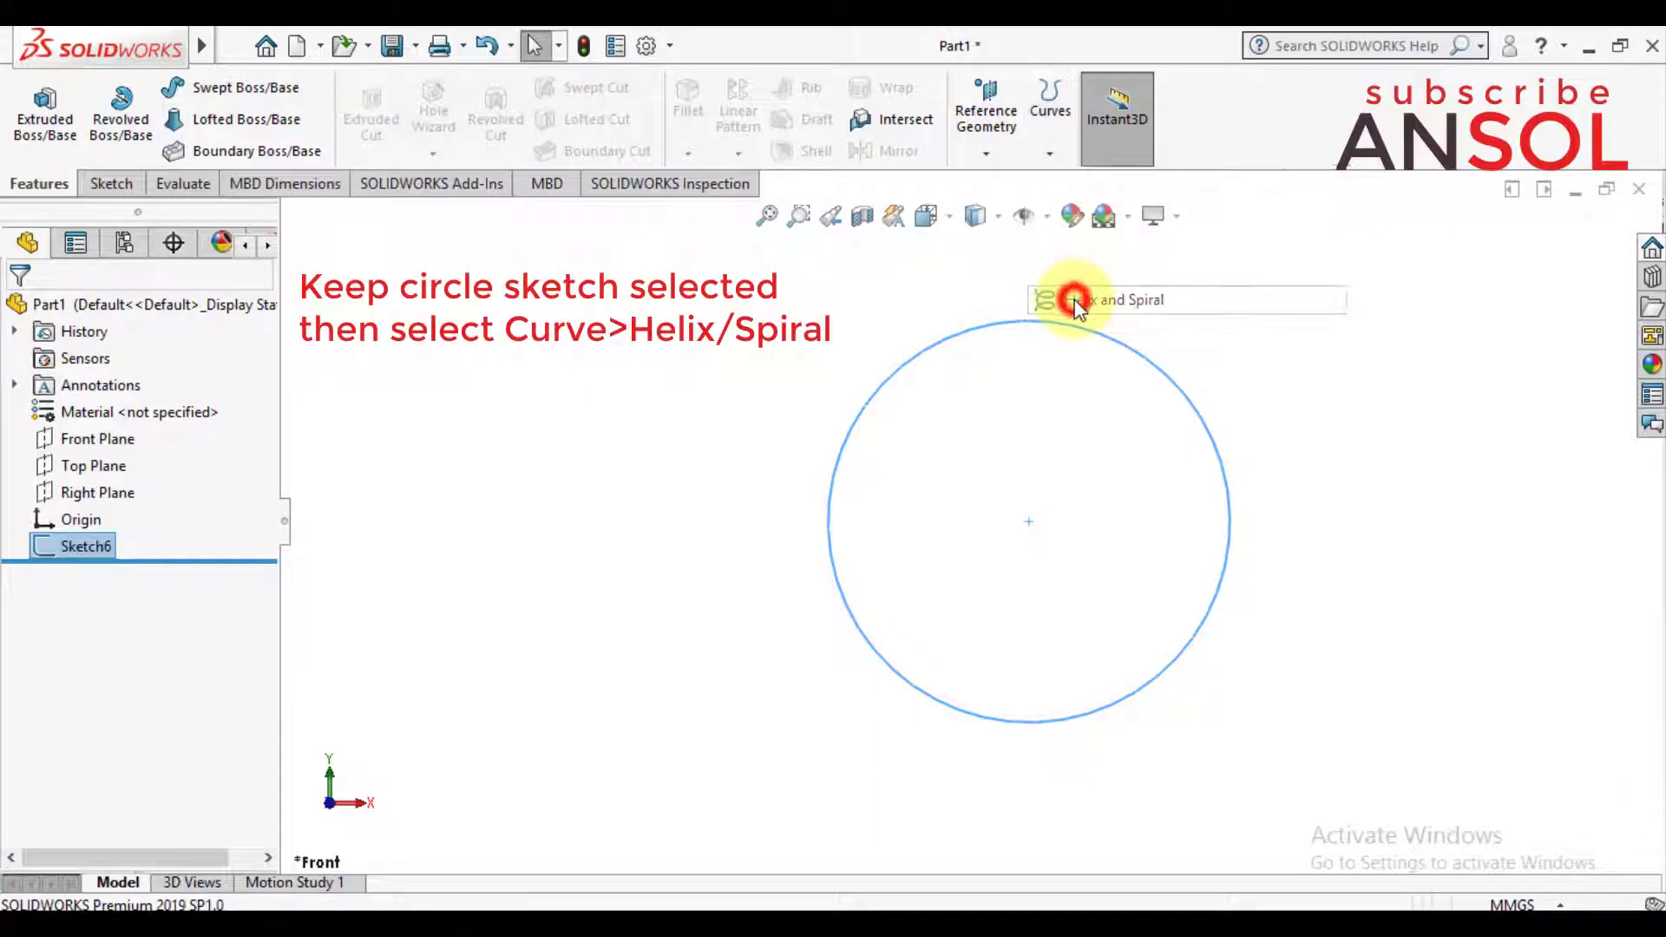
middle_drag(966, 553, 955, 497)
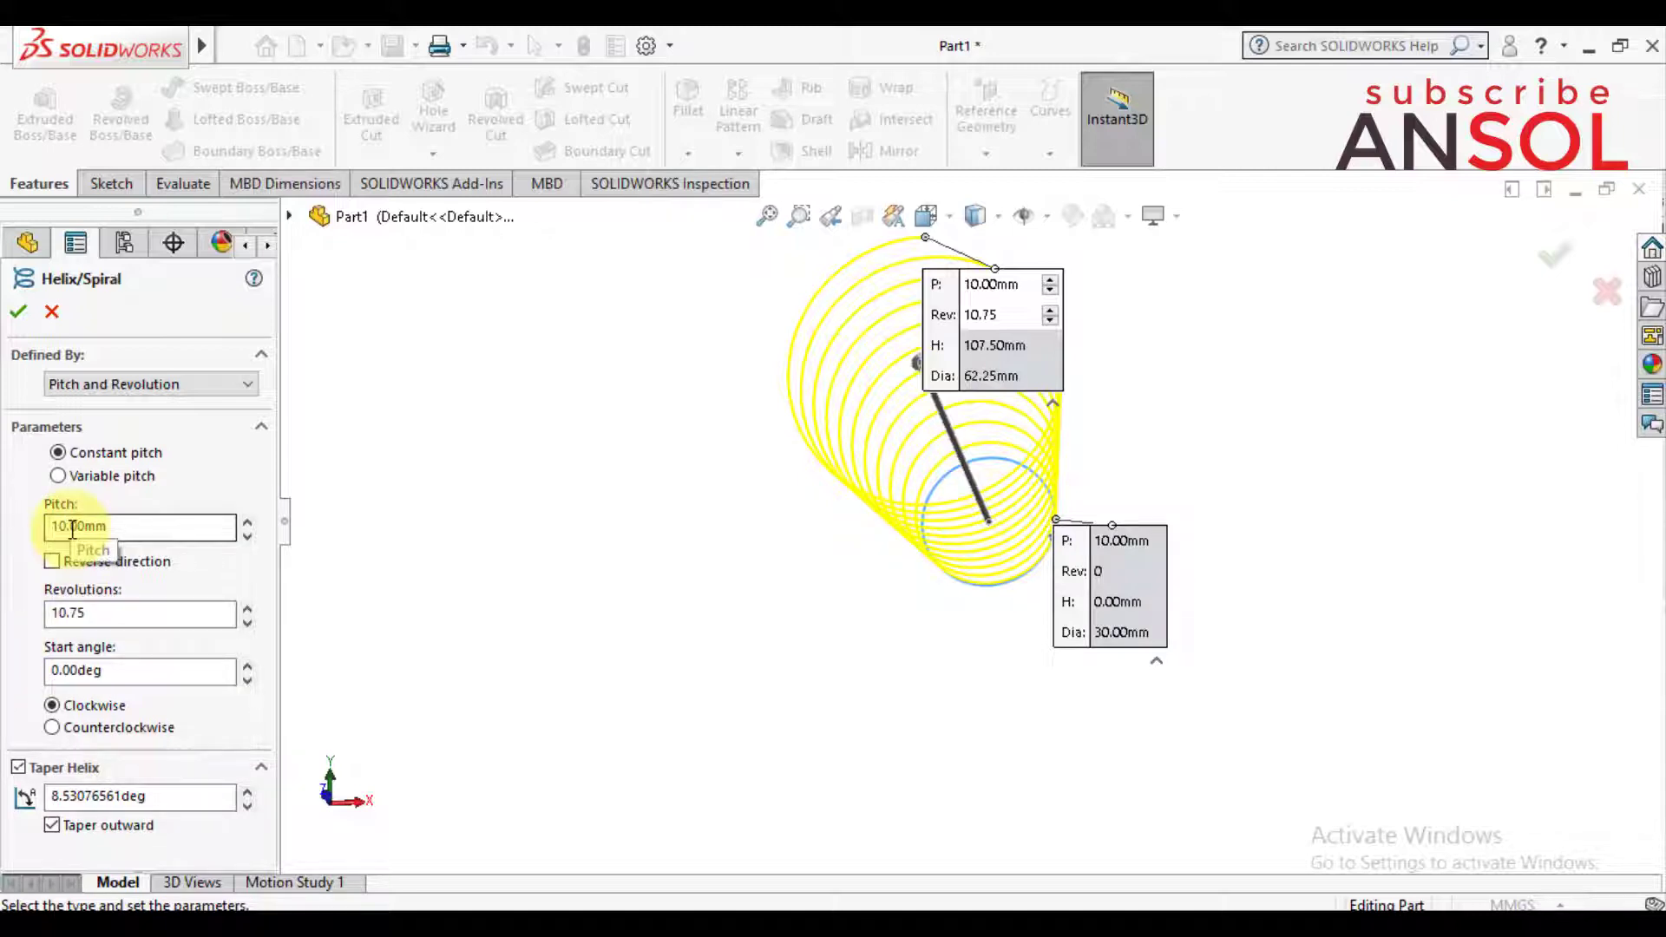
double_click(60, 613)
text(10)
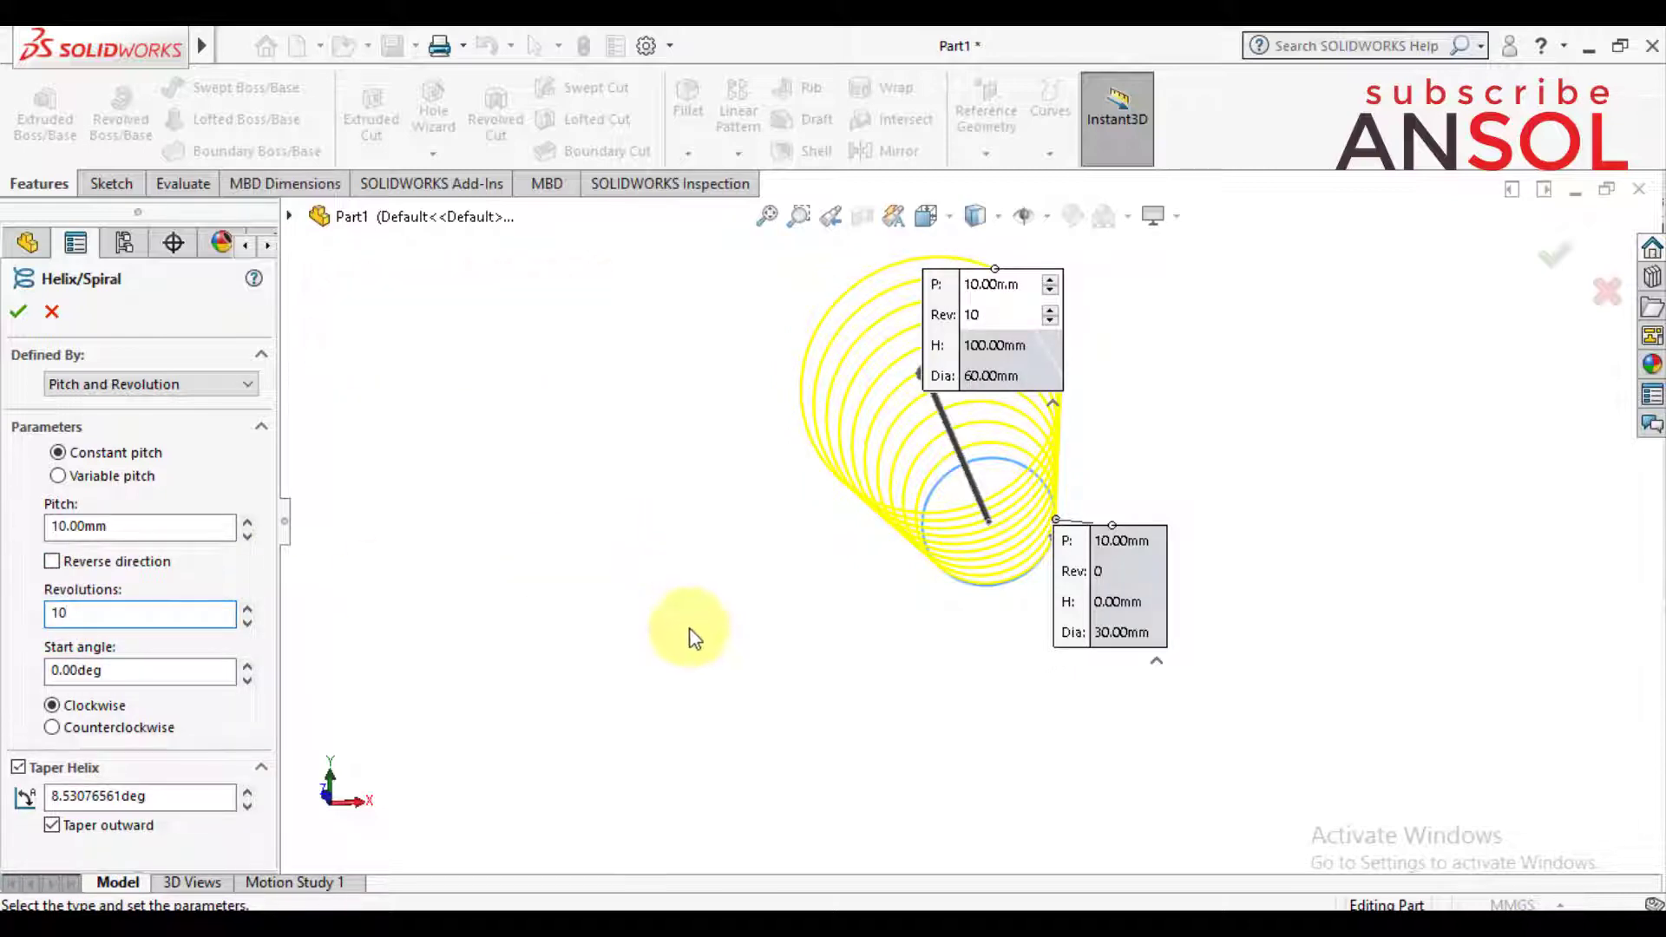
middle_drag(706, 595, 706, 620)
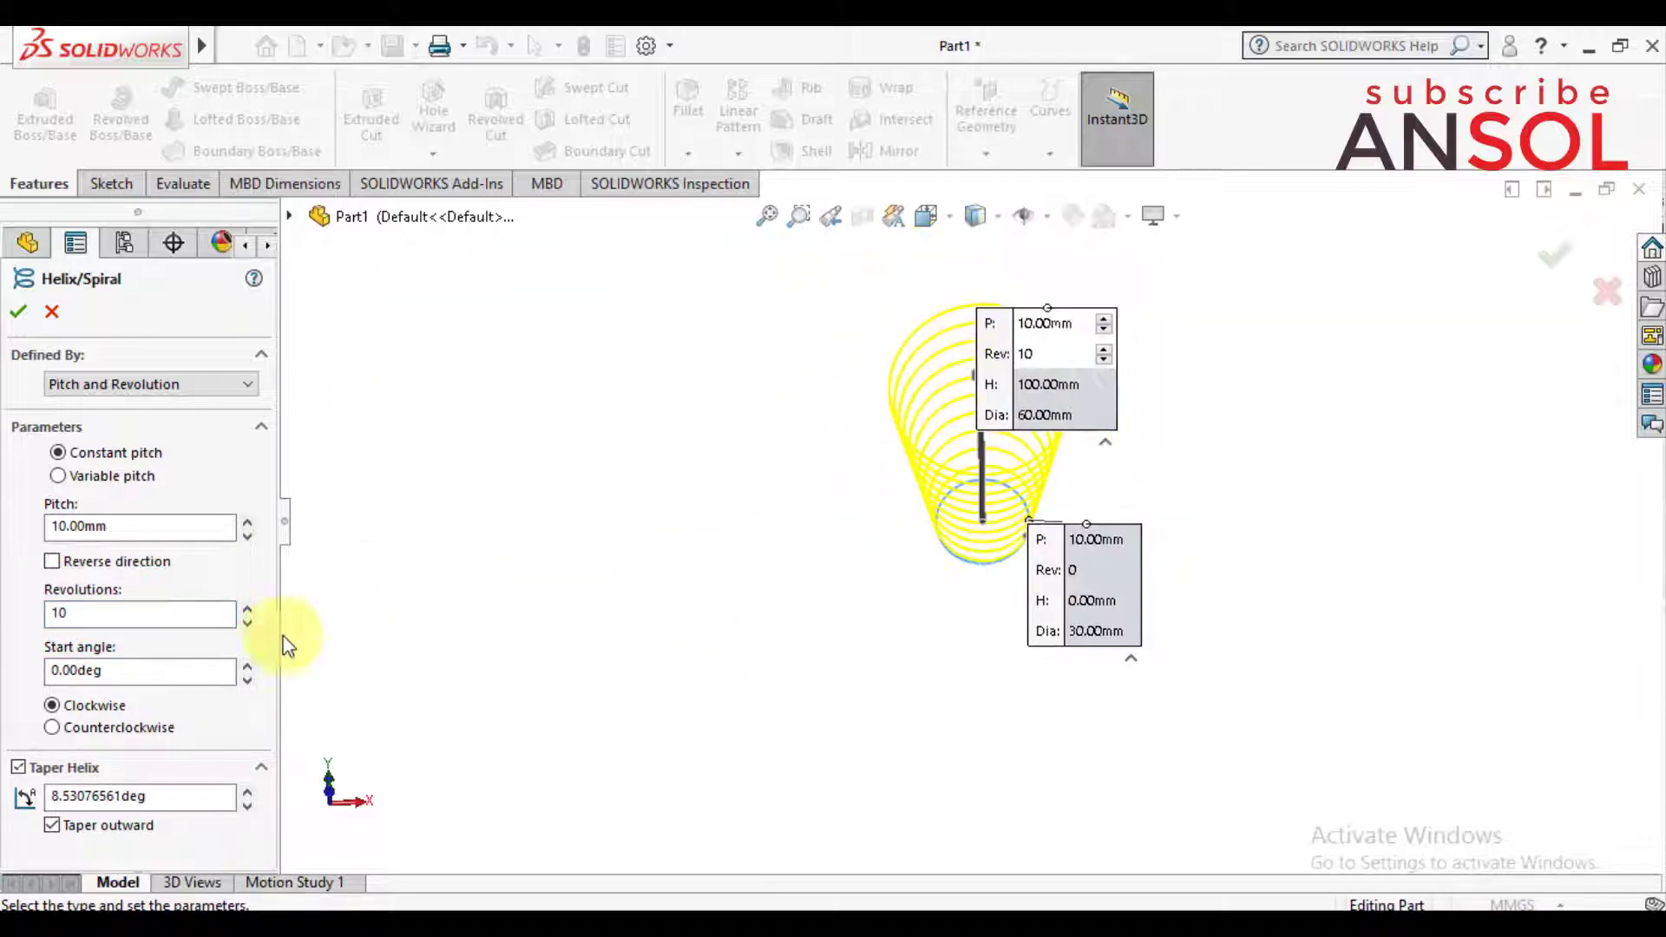
click(53, 829)
text(1)
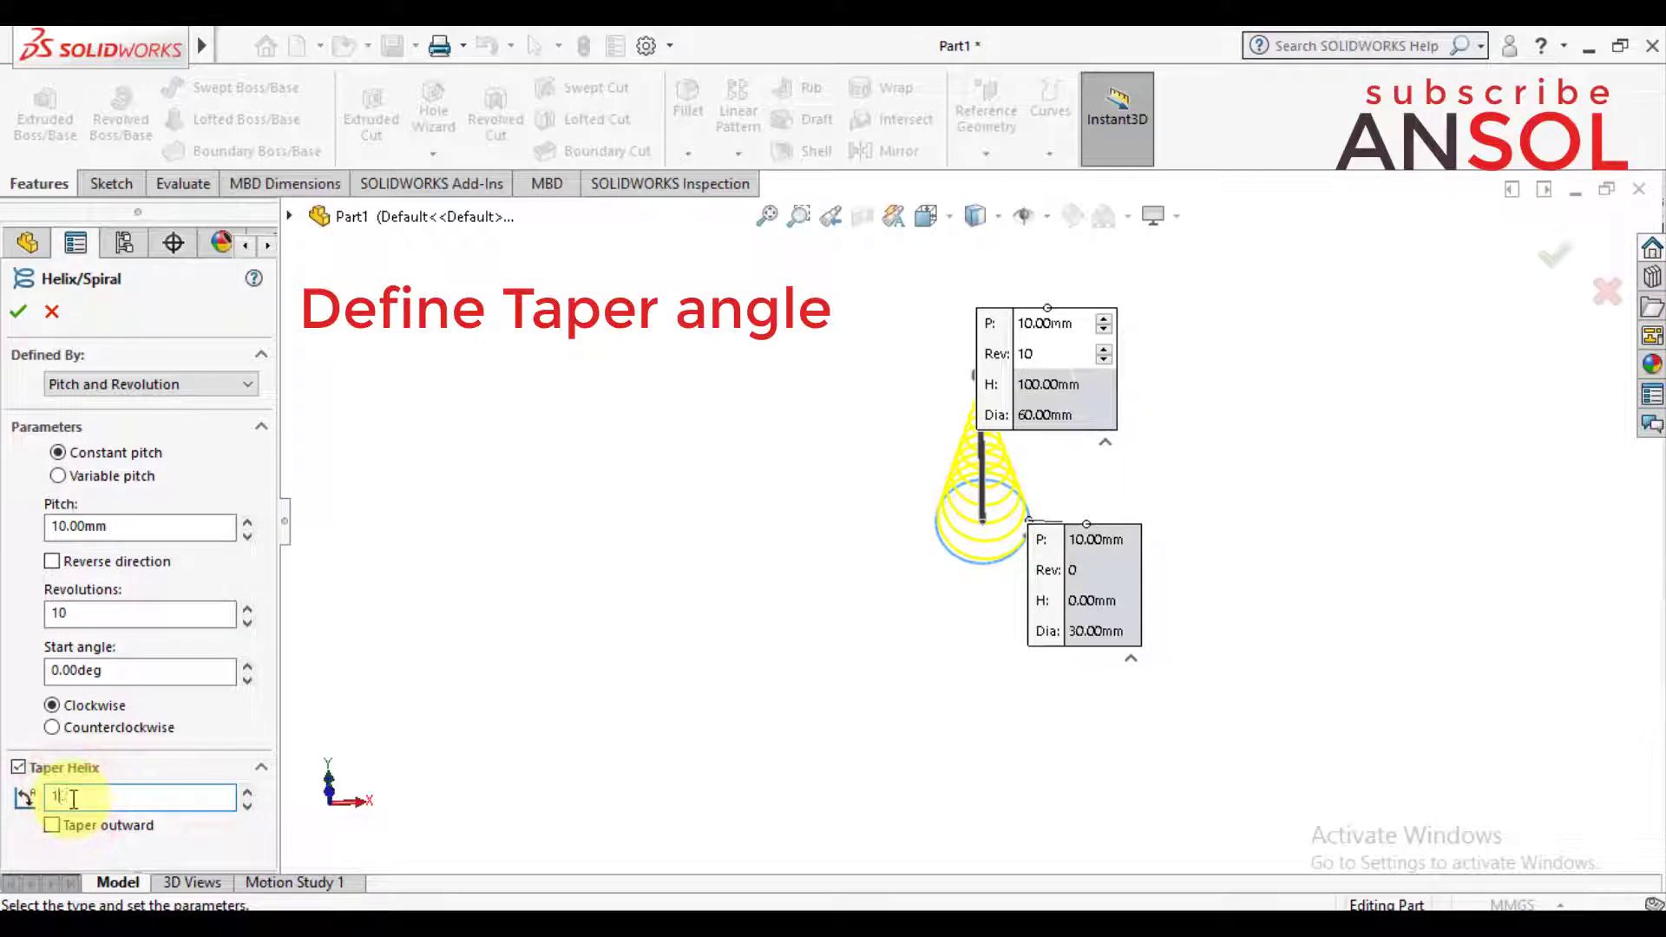
Step: Set the helix to taper outward at 8.53°, widening from Ø30 to Ø60 mm, and inspect the preview
text(8.53076561deg)
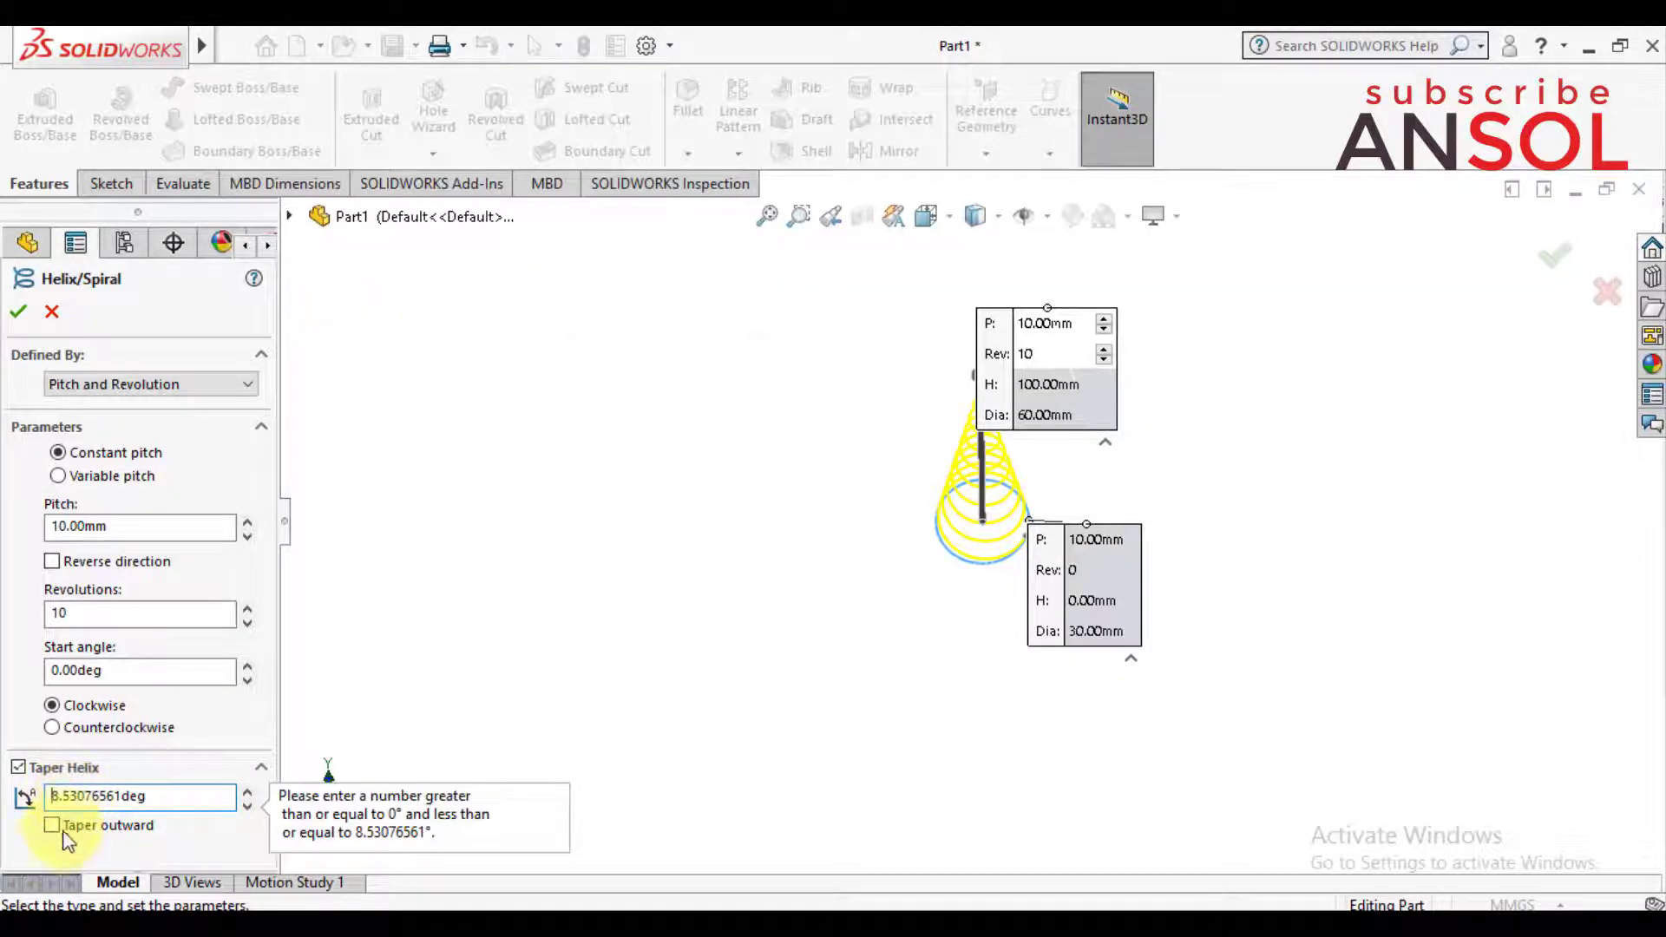
click(52, 828)
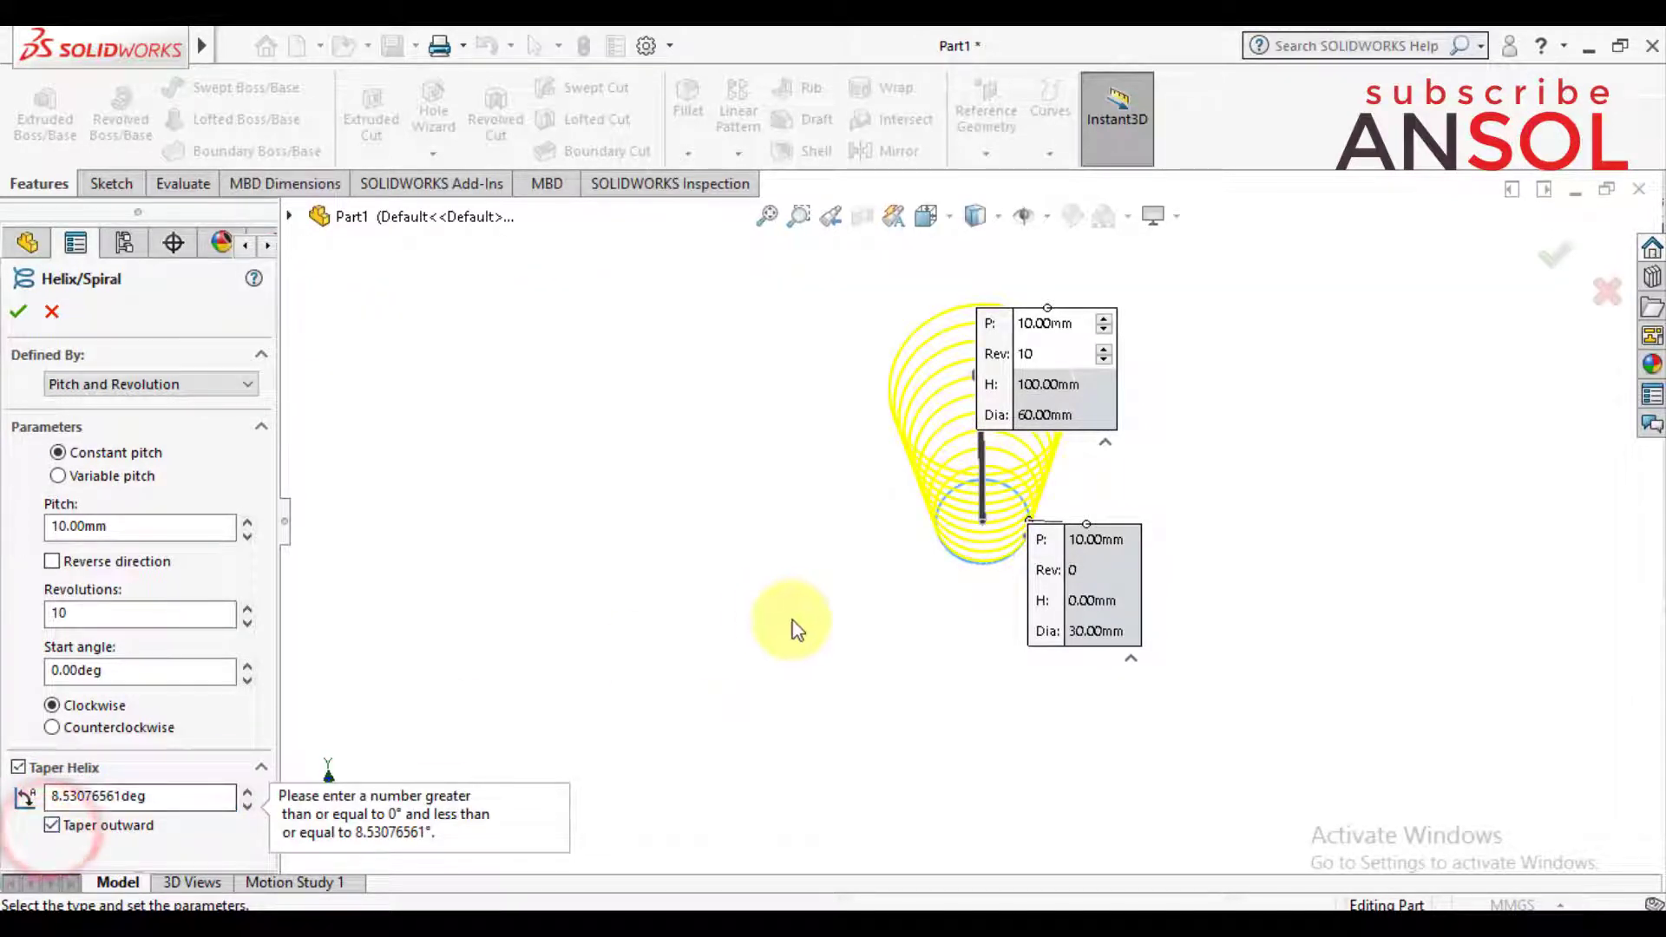
mouse_move(792, 625)
middle_down()
mouse_move(785, 584)
mouse_move(694, 681)
middle_up()
scroll(1028, 349, down, 3)
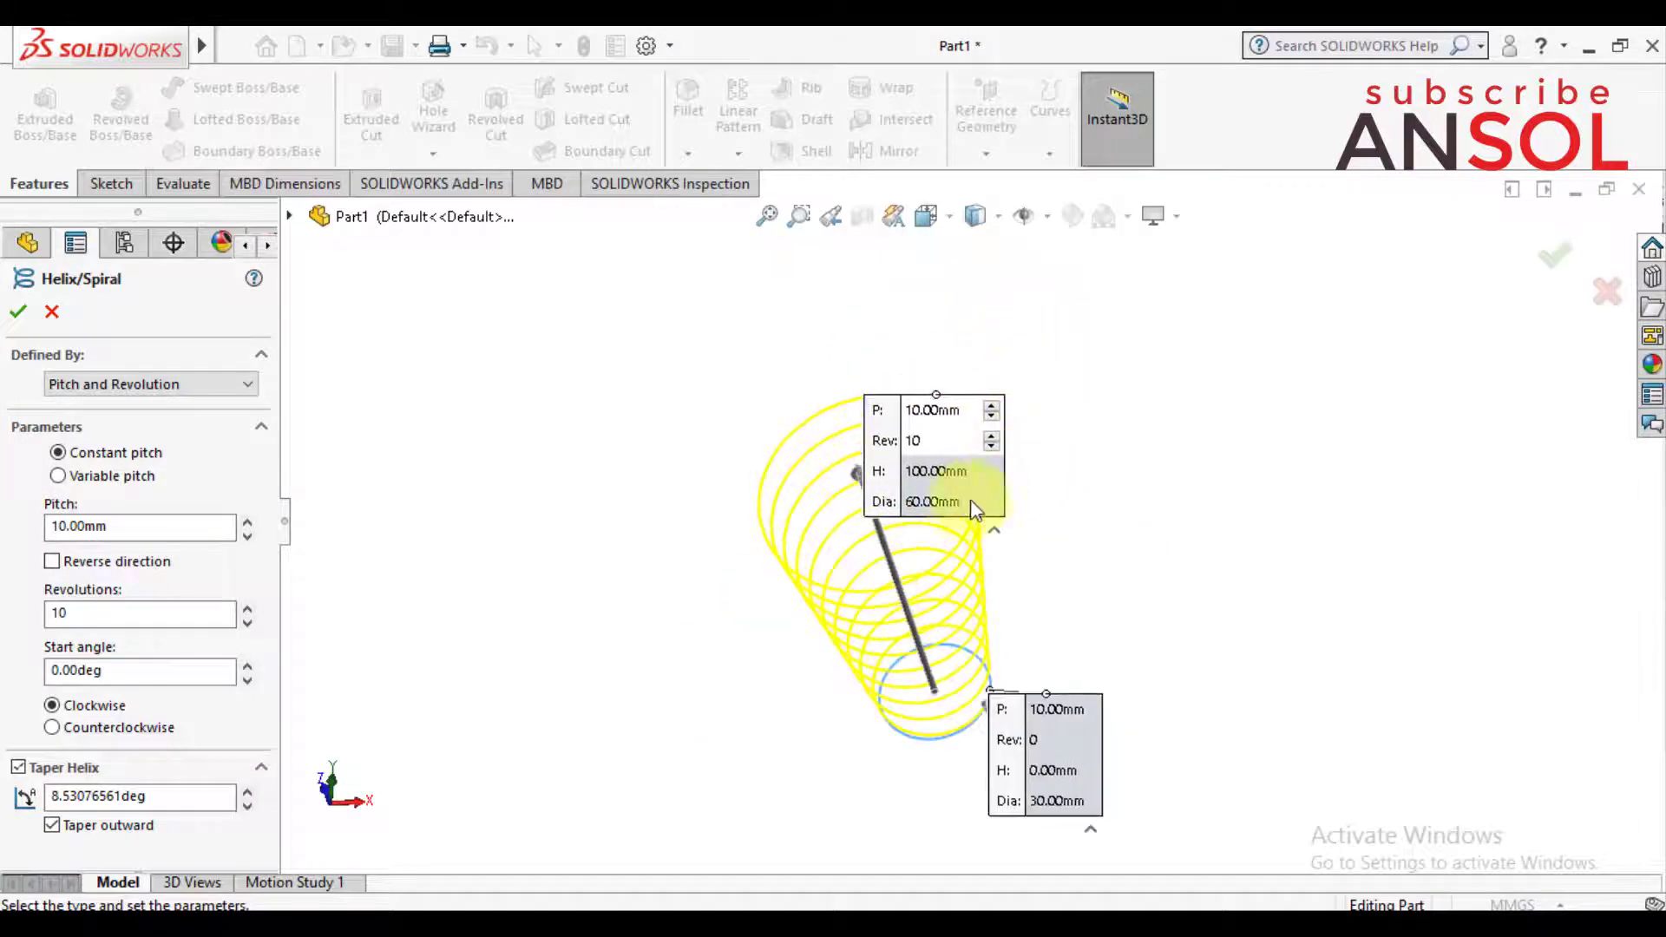
drag(972, 495, 1136, 464)
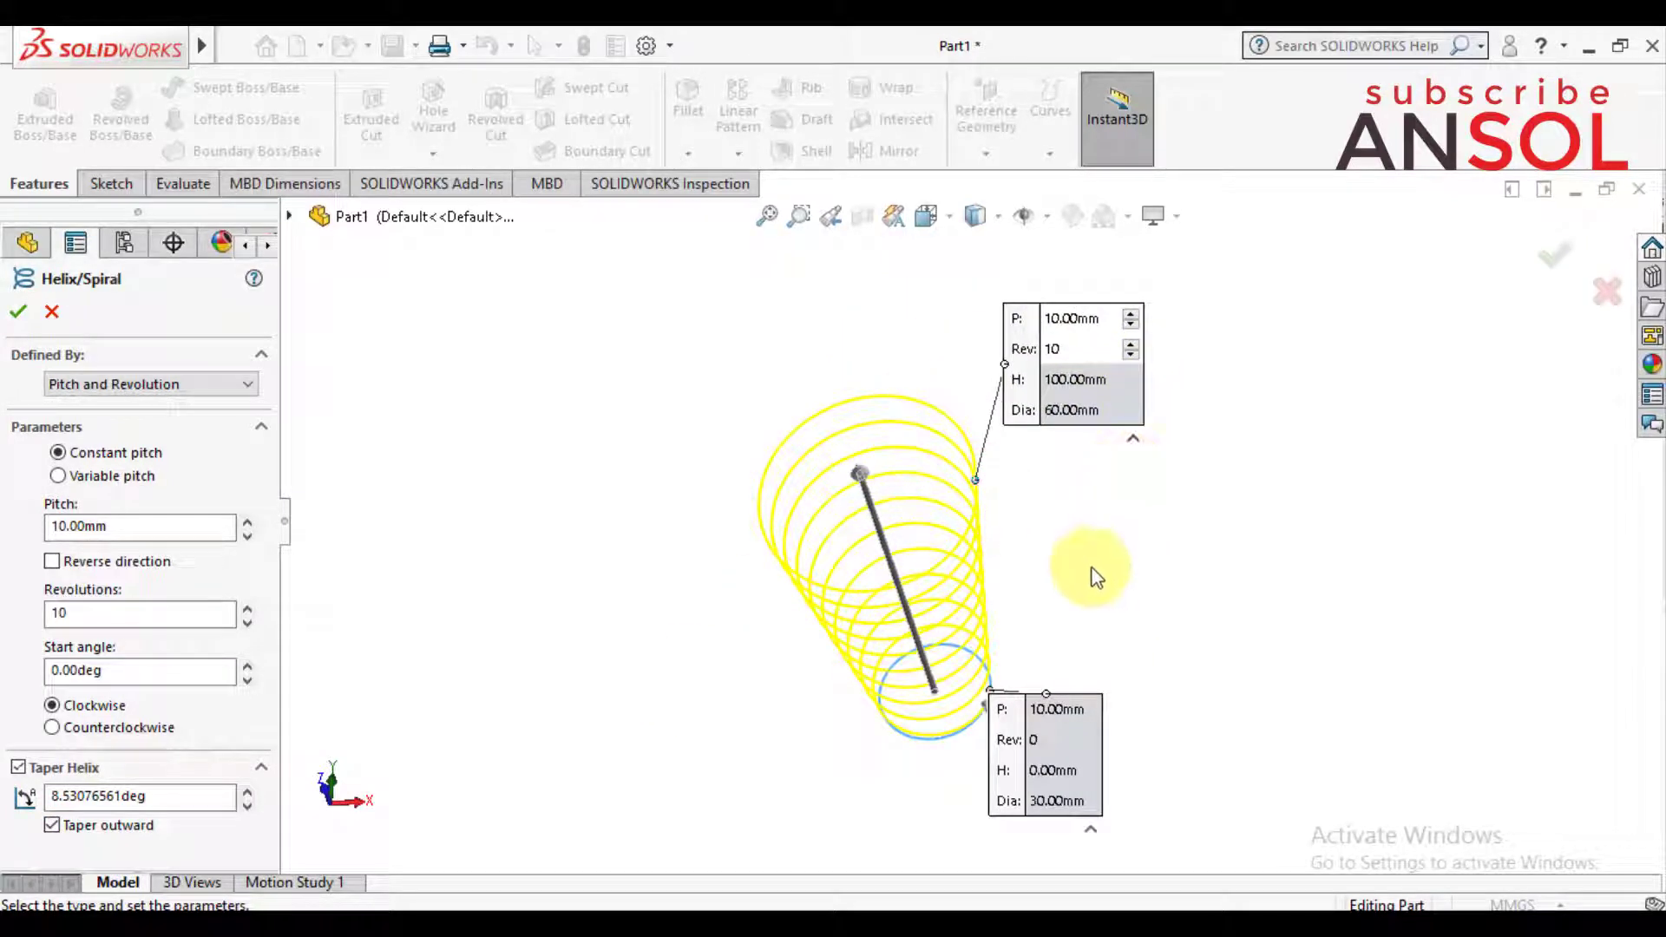
mouse_move(1093, 569)
middle_down()
mouse_move(1139, 581)
mouse_move(1119, 616)
middle_up()
mouse_move(1080, 771)
mouse_down()
mouse_move(1230, 764)
mouse_move(1236, 748)
mouse_up()
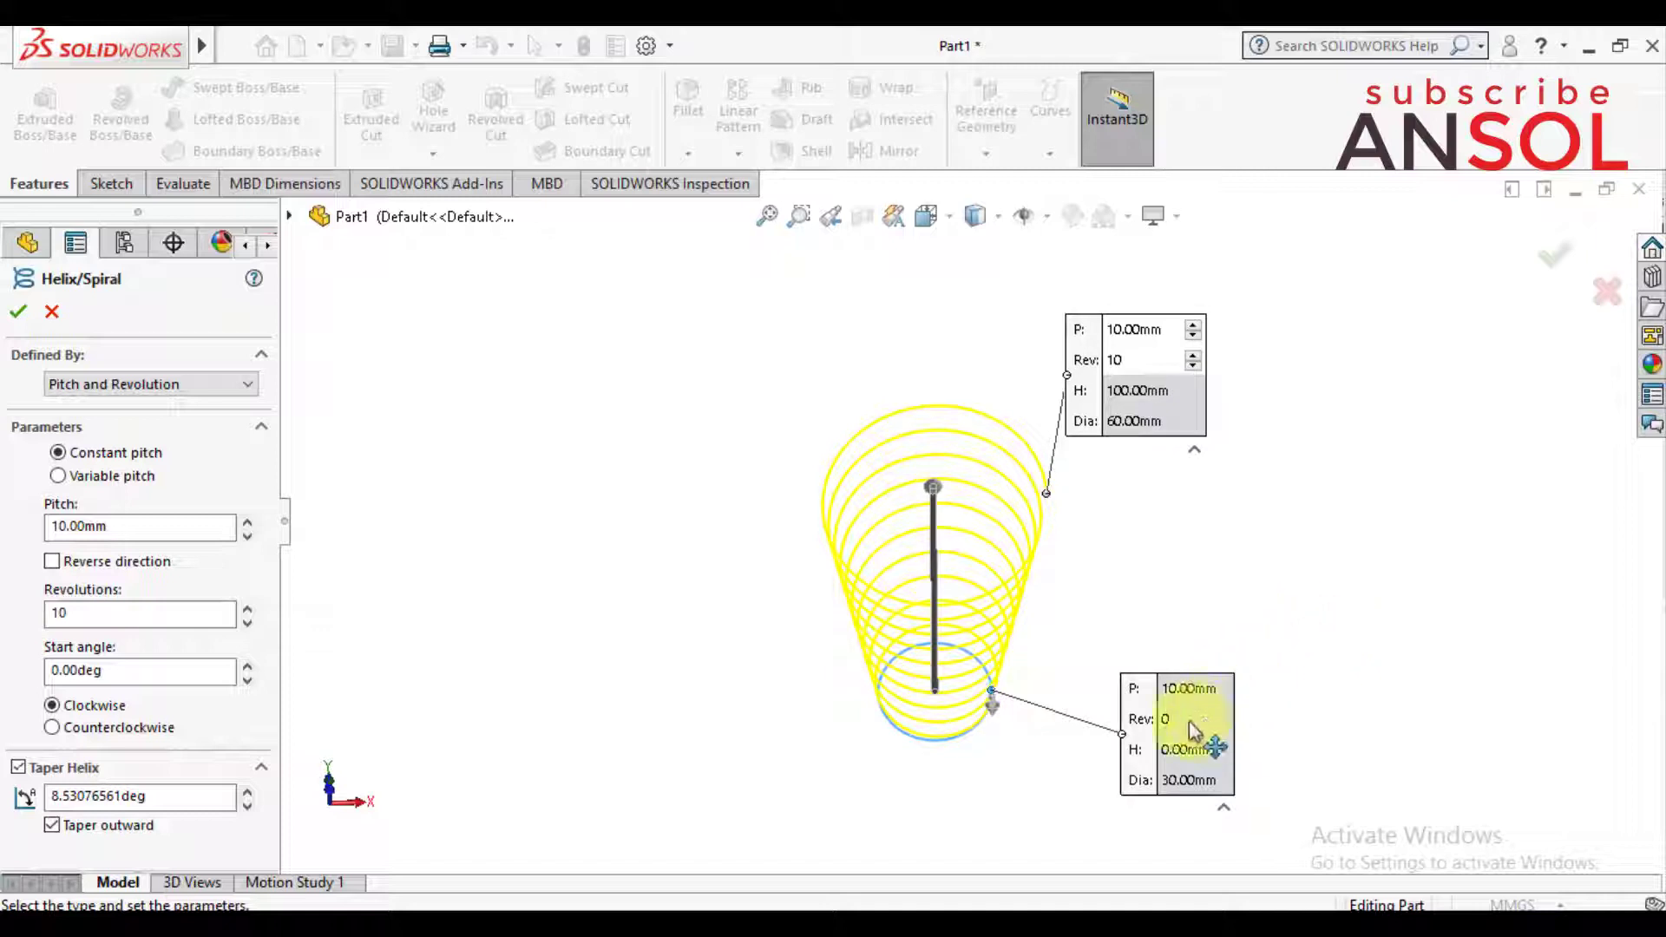
mouse_move(936, 785)
middle_down()
mouse_move(934, 626)
mouse_move(959, 662)
middle_up()
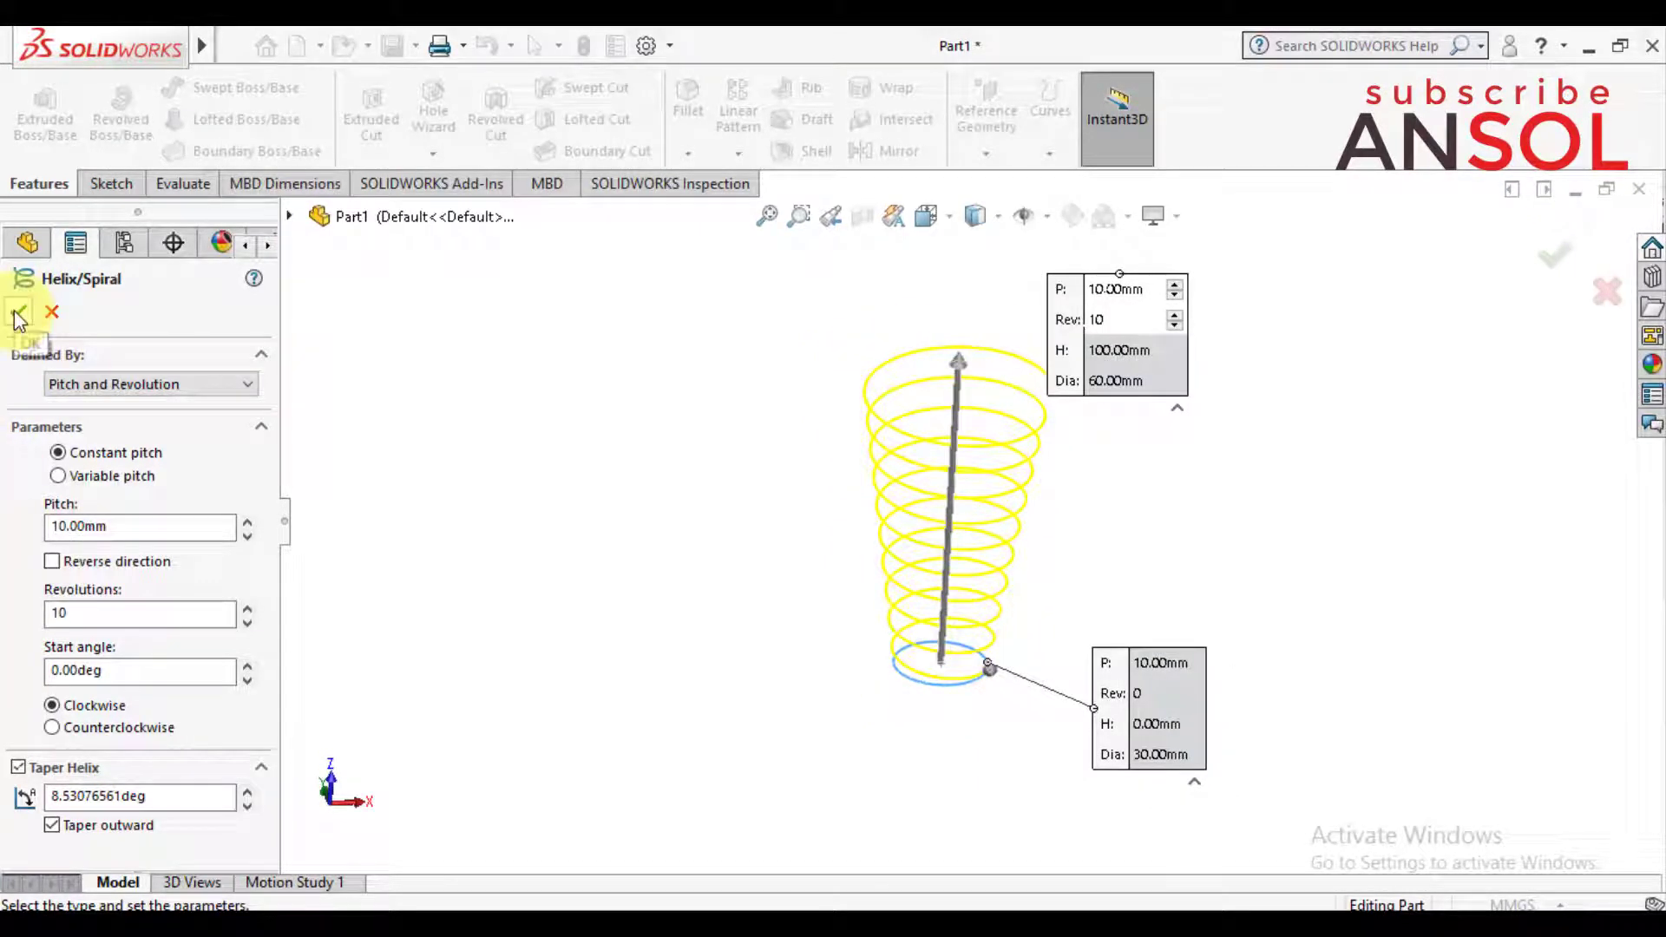
Step: Confirm the tapered helix as Helix/Spiral2 and orbit around the finished curve
click(17, 313)
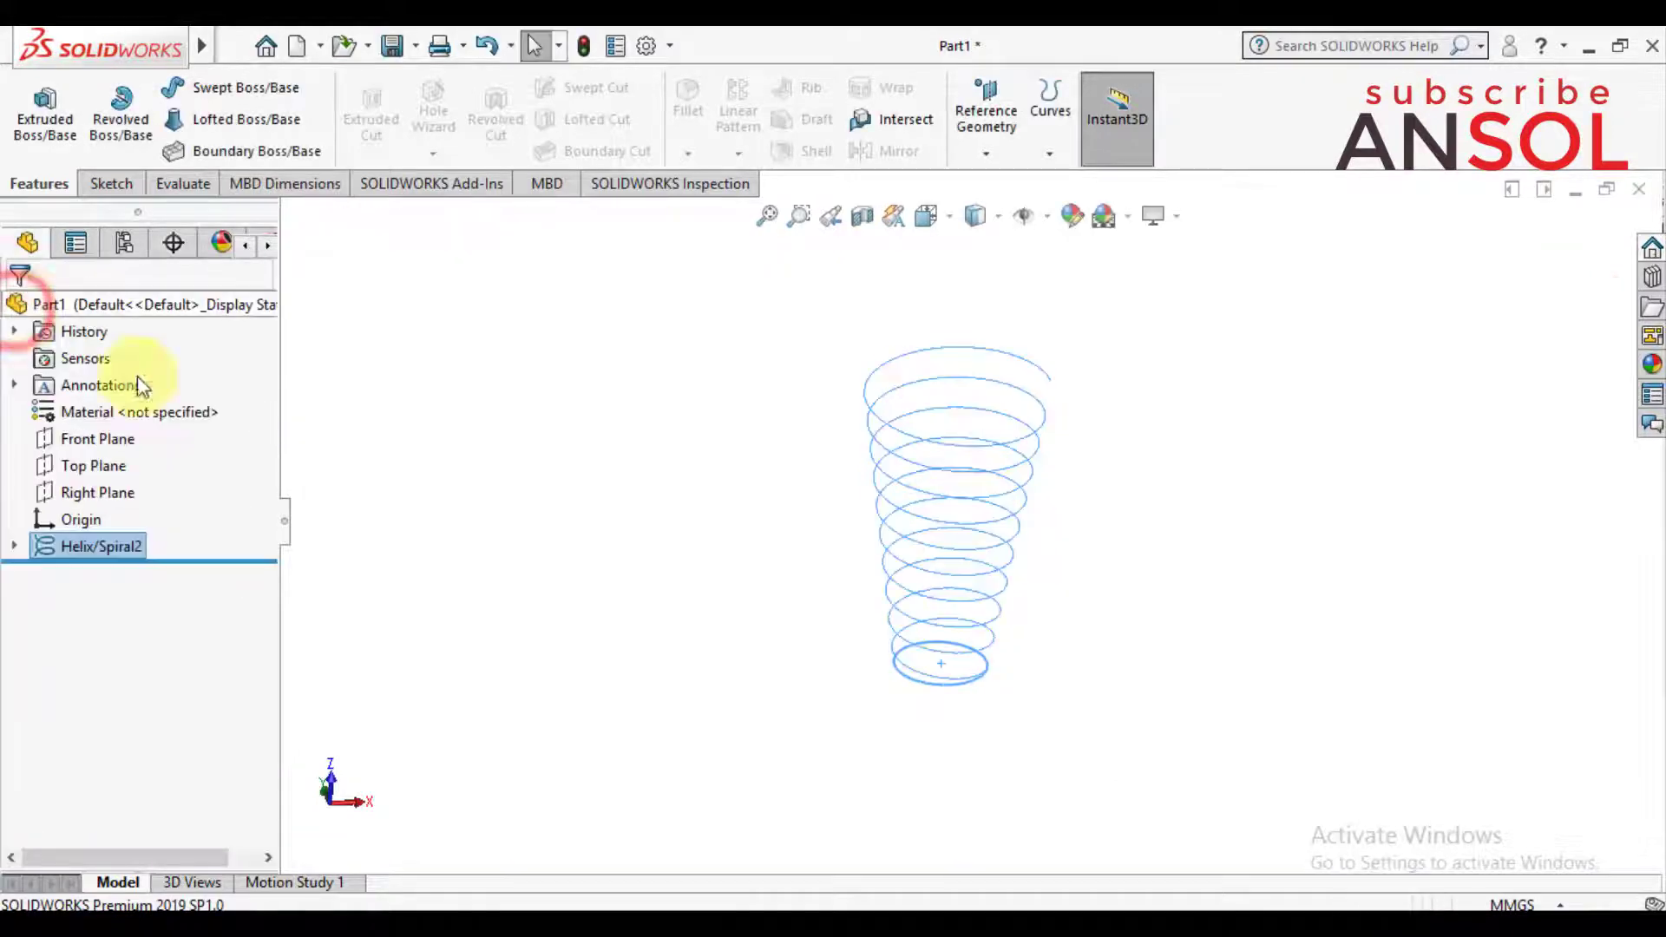
click(1185, 526)
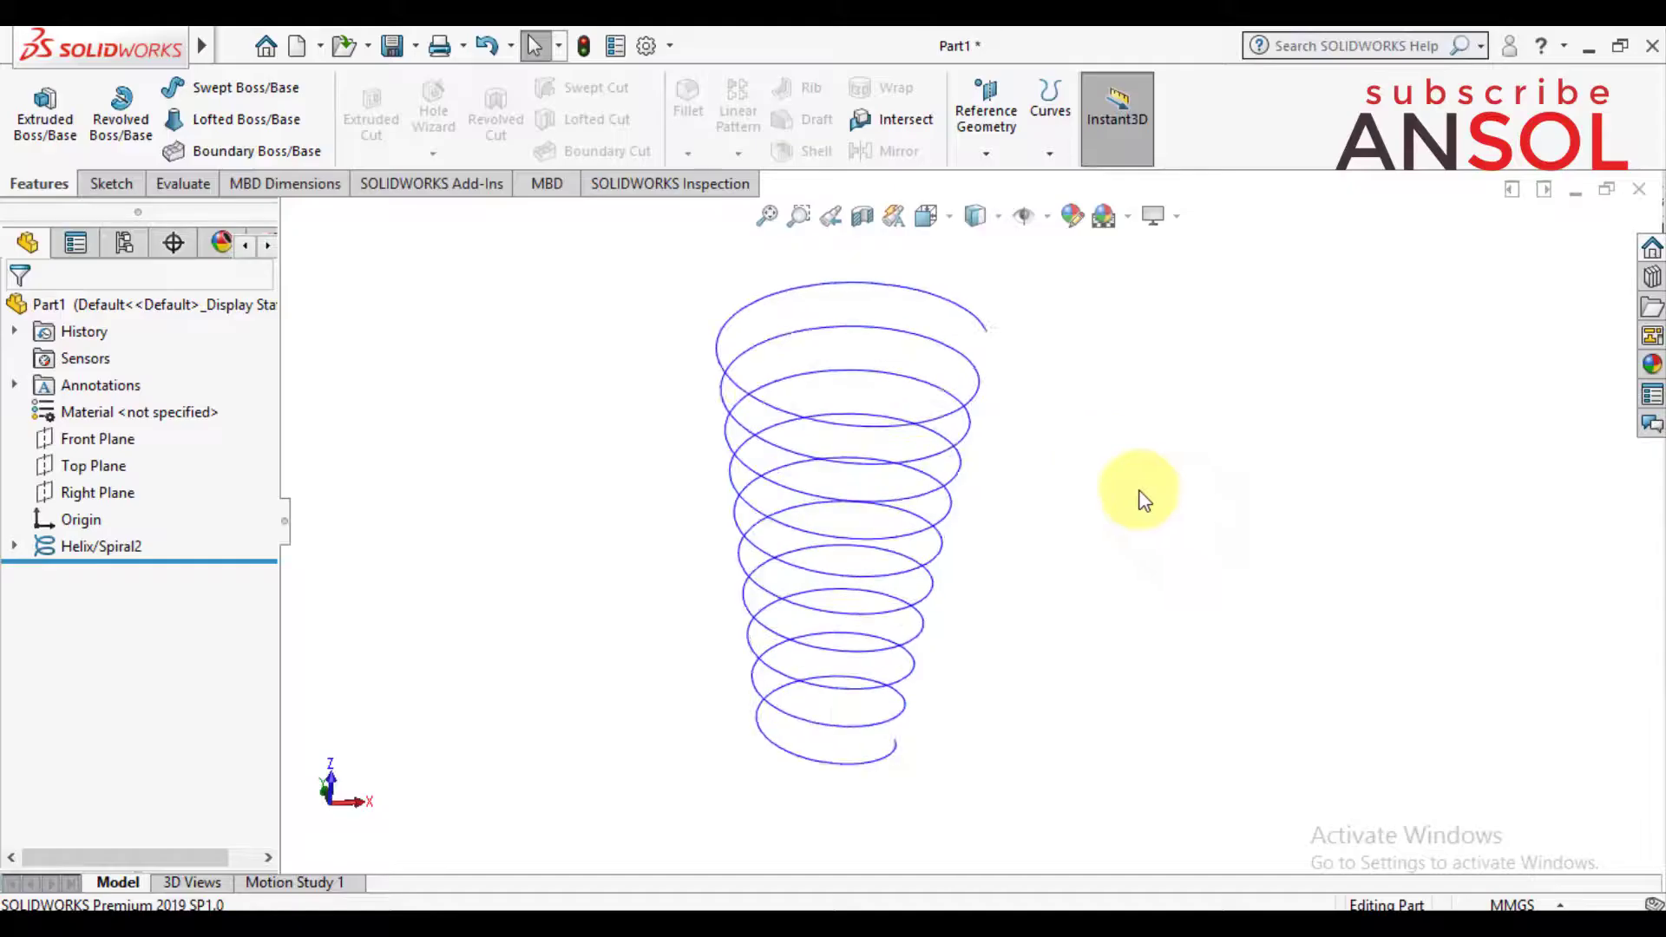
mouse_move(1134, 494)
middle_down()
mouse_move(1070, 457)
mouse_move(1045, 498)
mouse_move(1067, 581)
mouse_move(1113, 590)
mouse_move(1122, 524)
mouse_move(1097, 487)
mouse_move(1085, 513)
mouse_move(1129, 523)
middle_up()
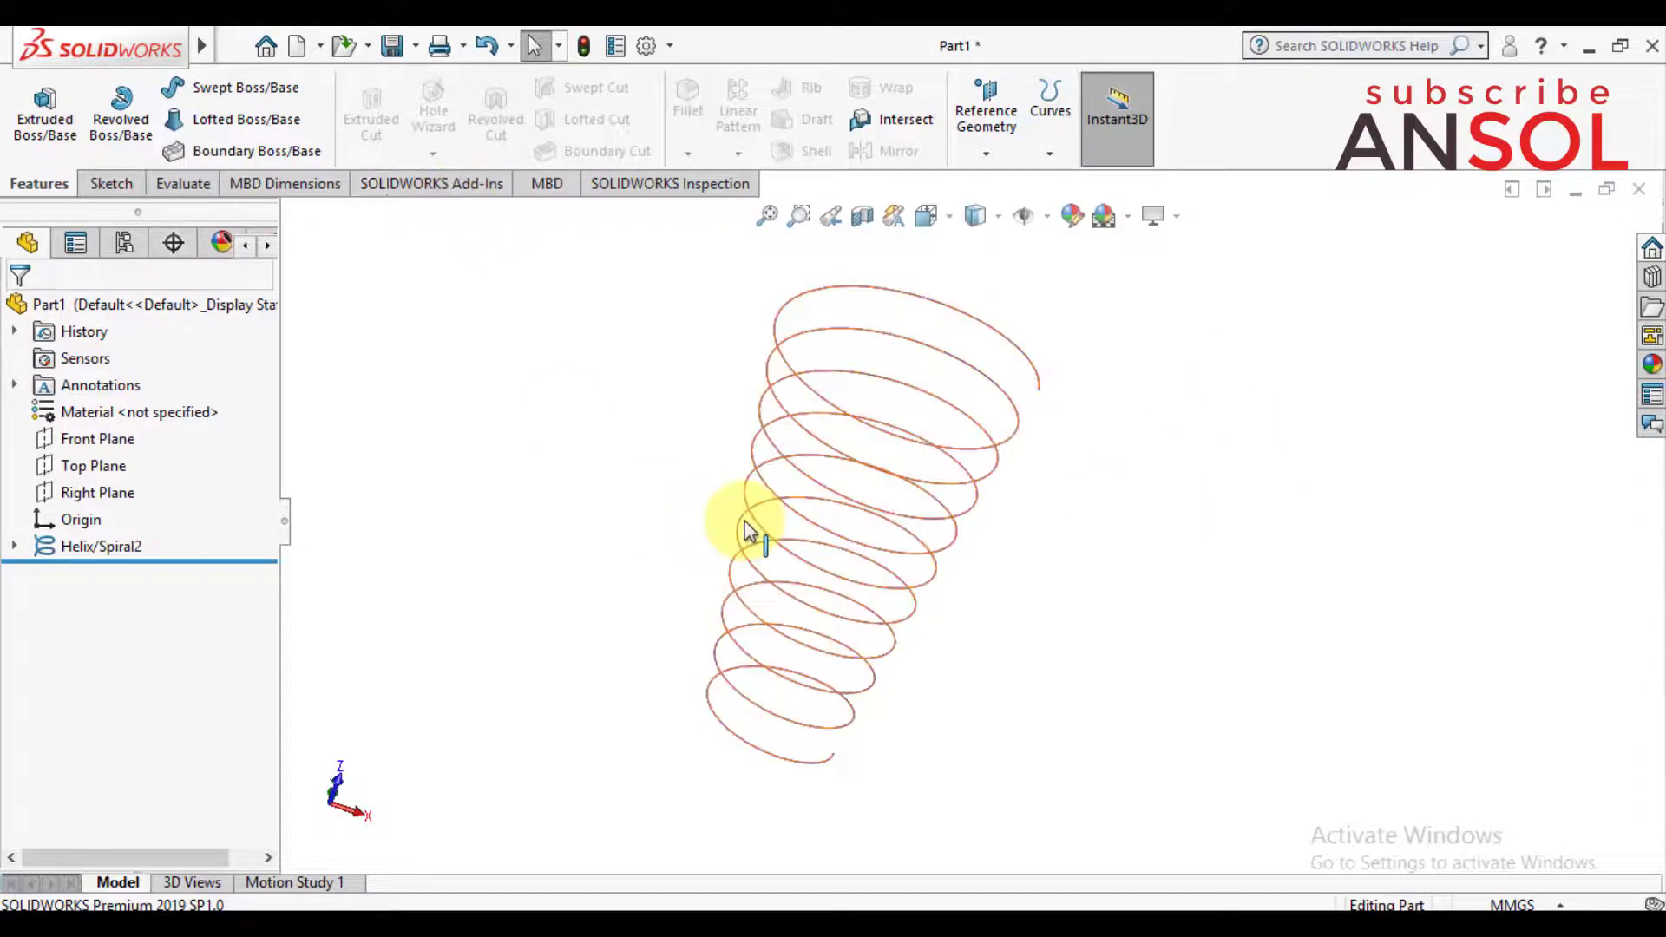
mouse_move(743, 520)
middle_down()
mouse_move(695, 565)
mouse_move(690, 610)
mouse_move(680, 368)
mouse_move(719, 364)
mouse_move(666, 420)
middle_up()
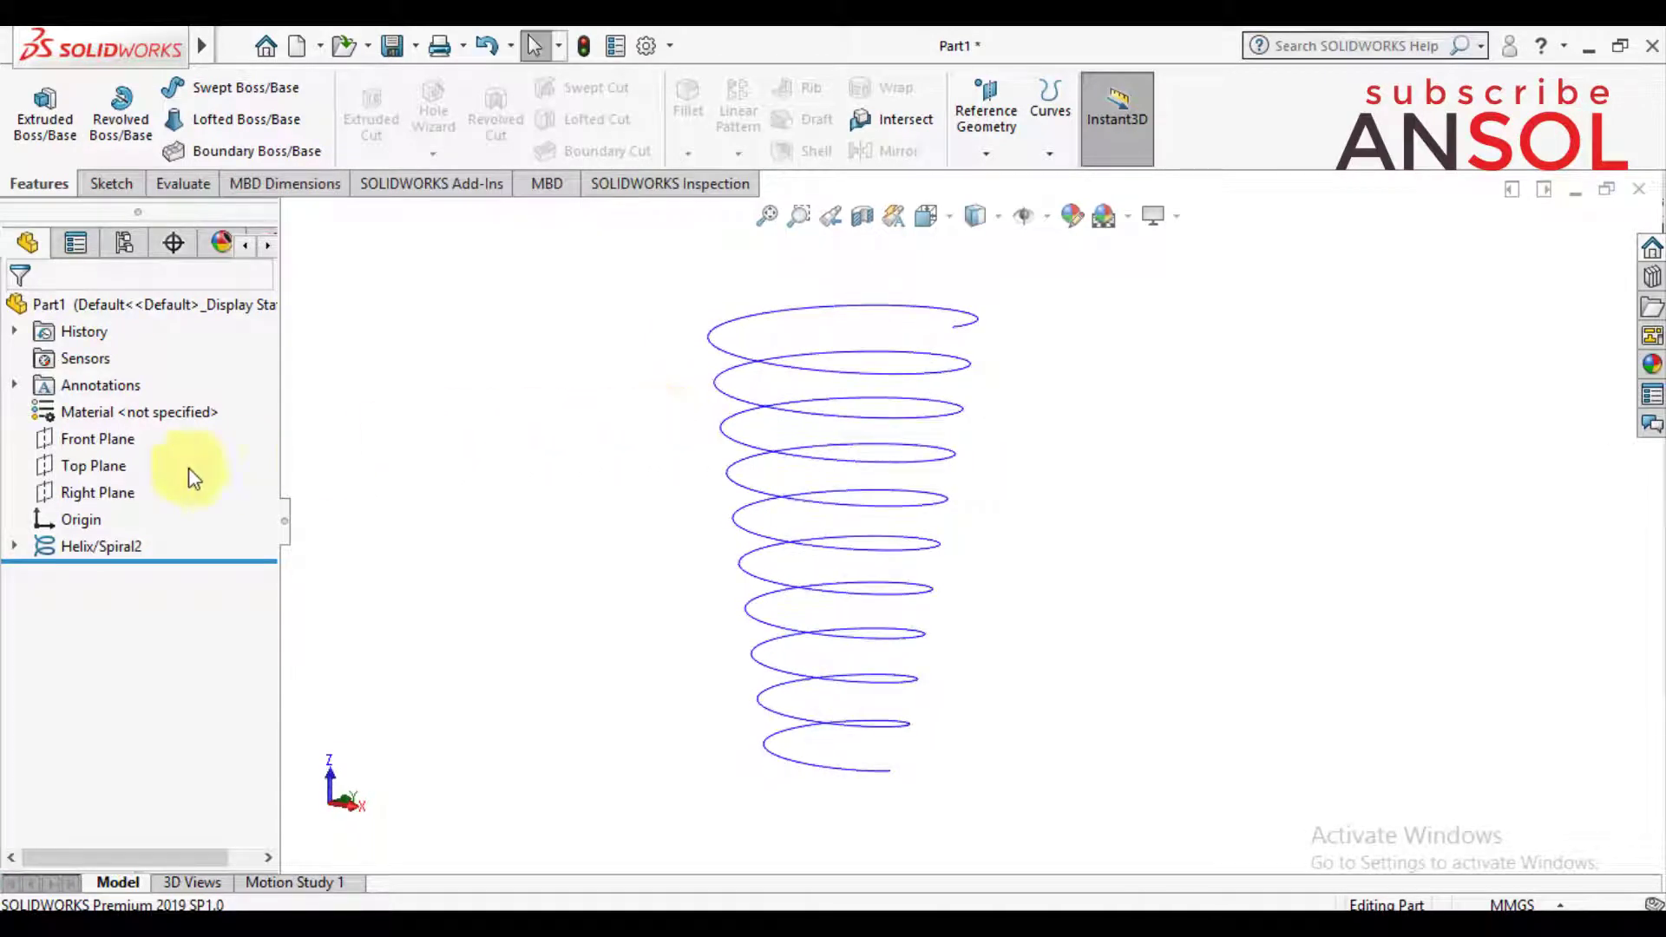
Step: Show planes and turn the view to face the Top Plane, tilted slightly
click(94, 467)
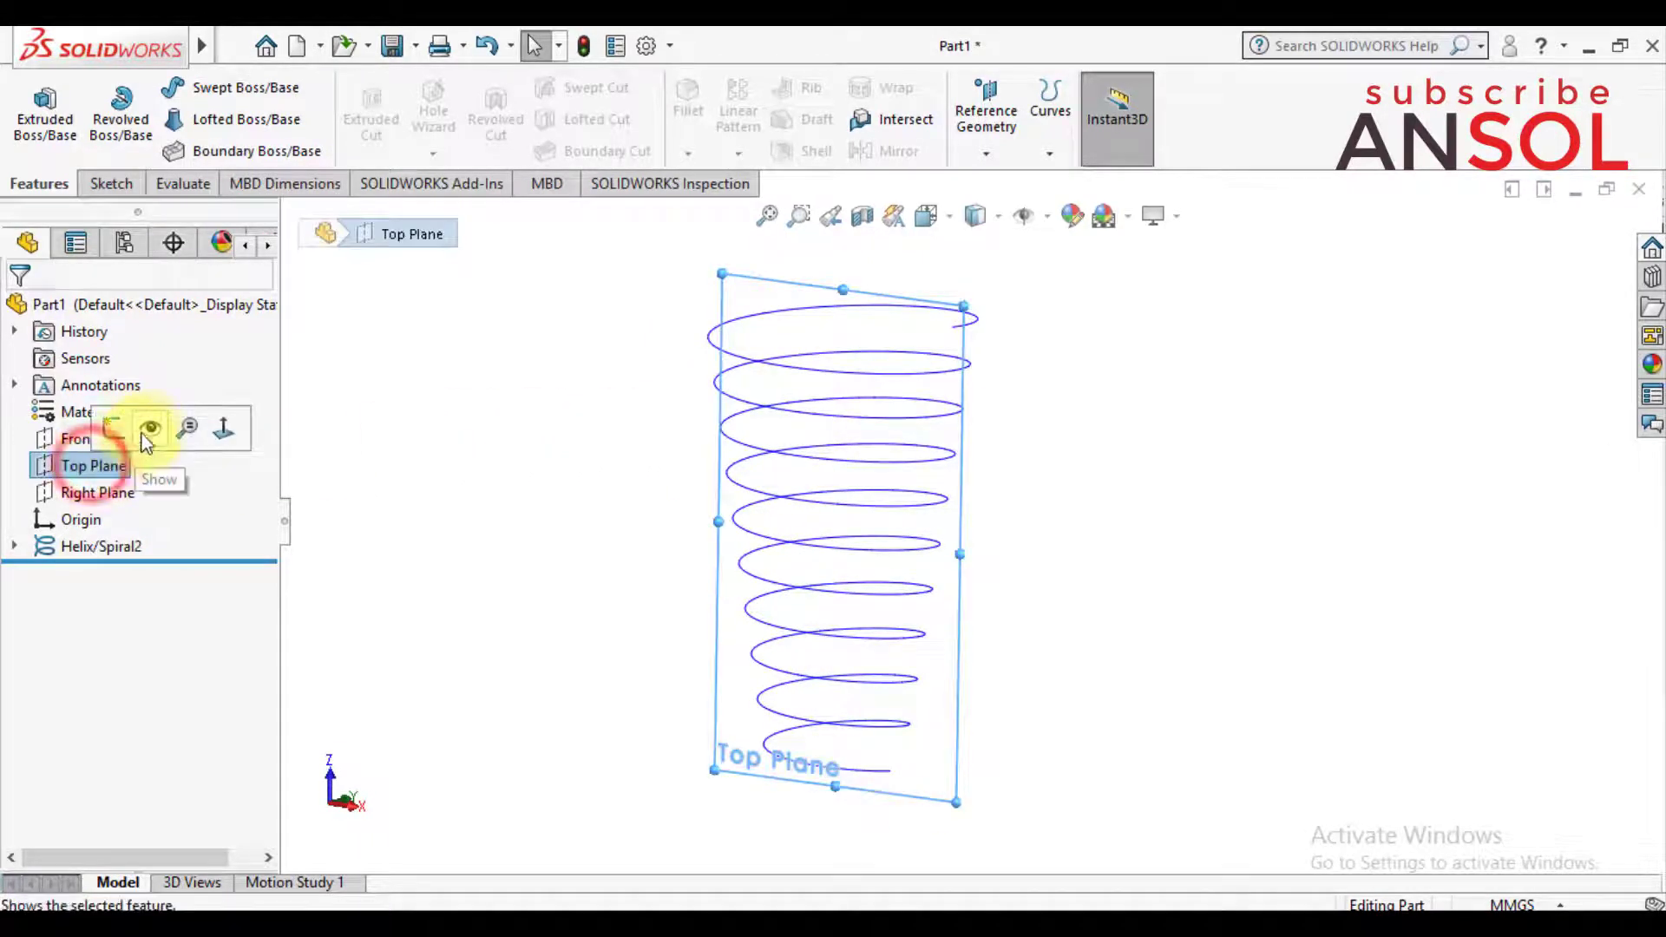
click(429, 448)
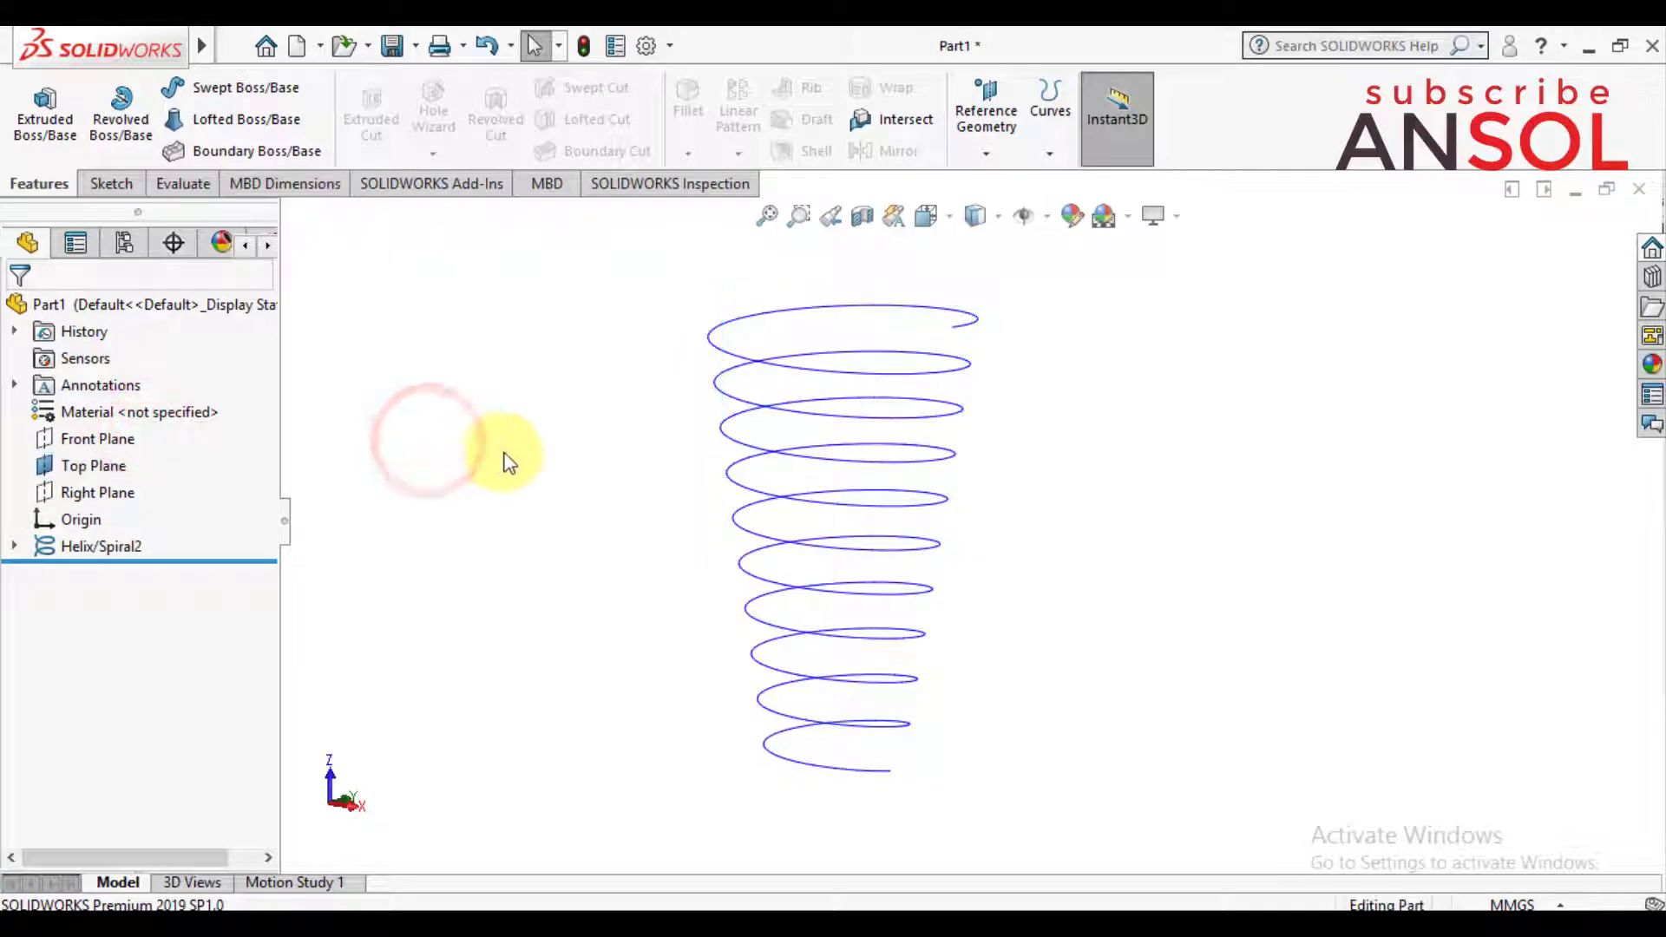
click(1053, 227)
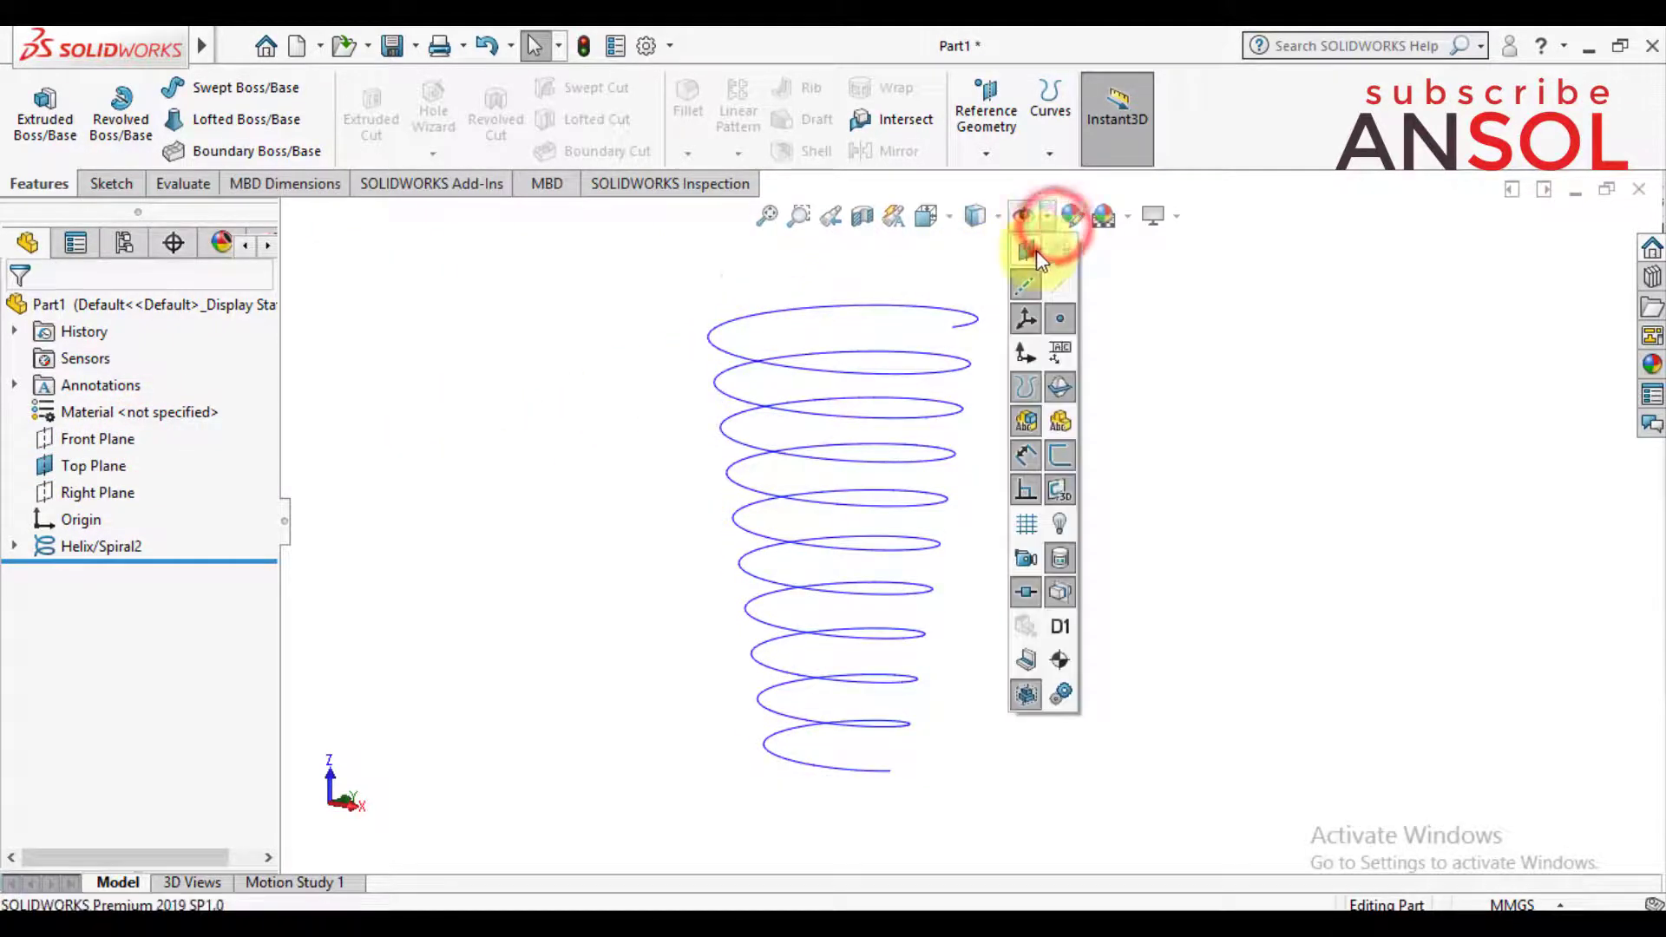
click(1035, 250)
click(612, 339)
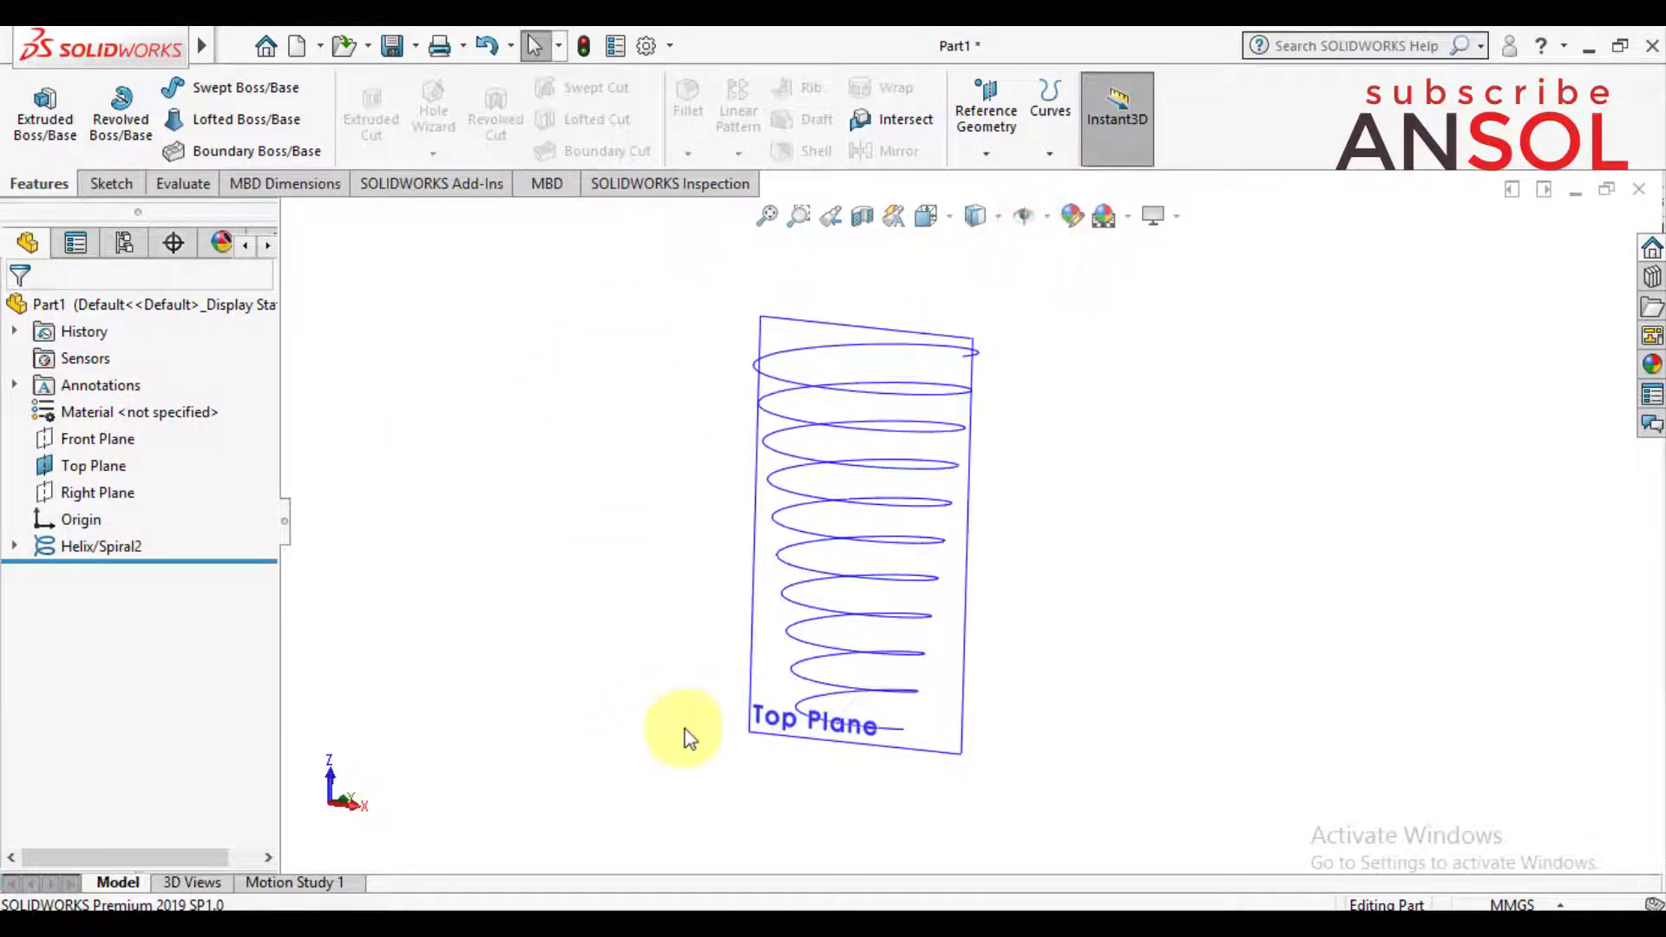
click(760, 675)
click(976, 599)
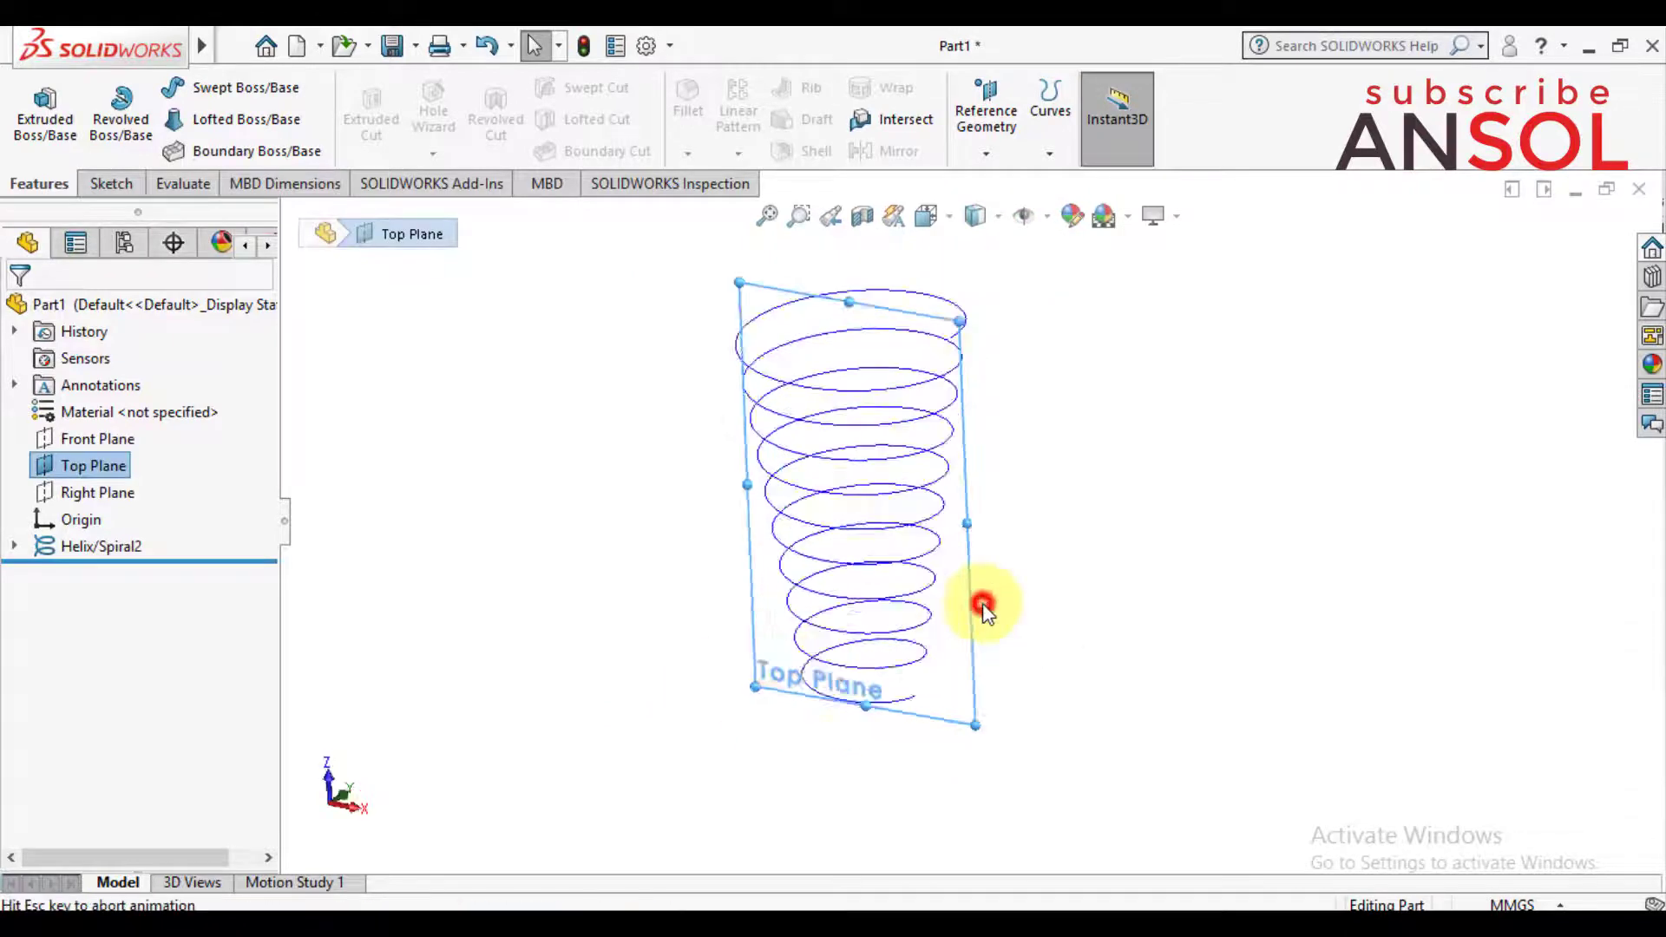
click(1298, 610)
mouse_move(1294, 601)
middle_down()
mouse_move(1234, 574)
mouse_move(1226, 587)
mouse_move(1215, 557)
mouse_move(1197, 621)
middle_up()
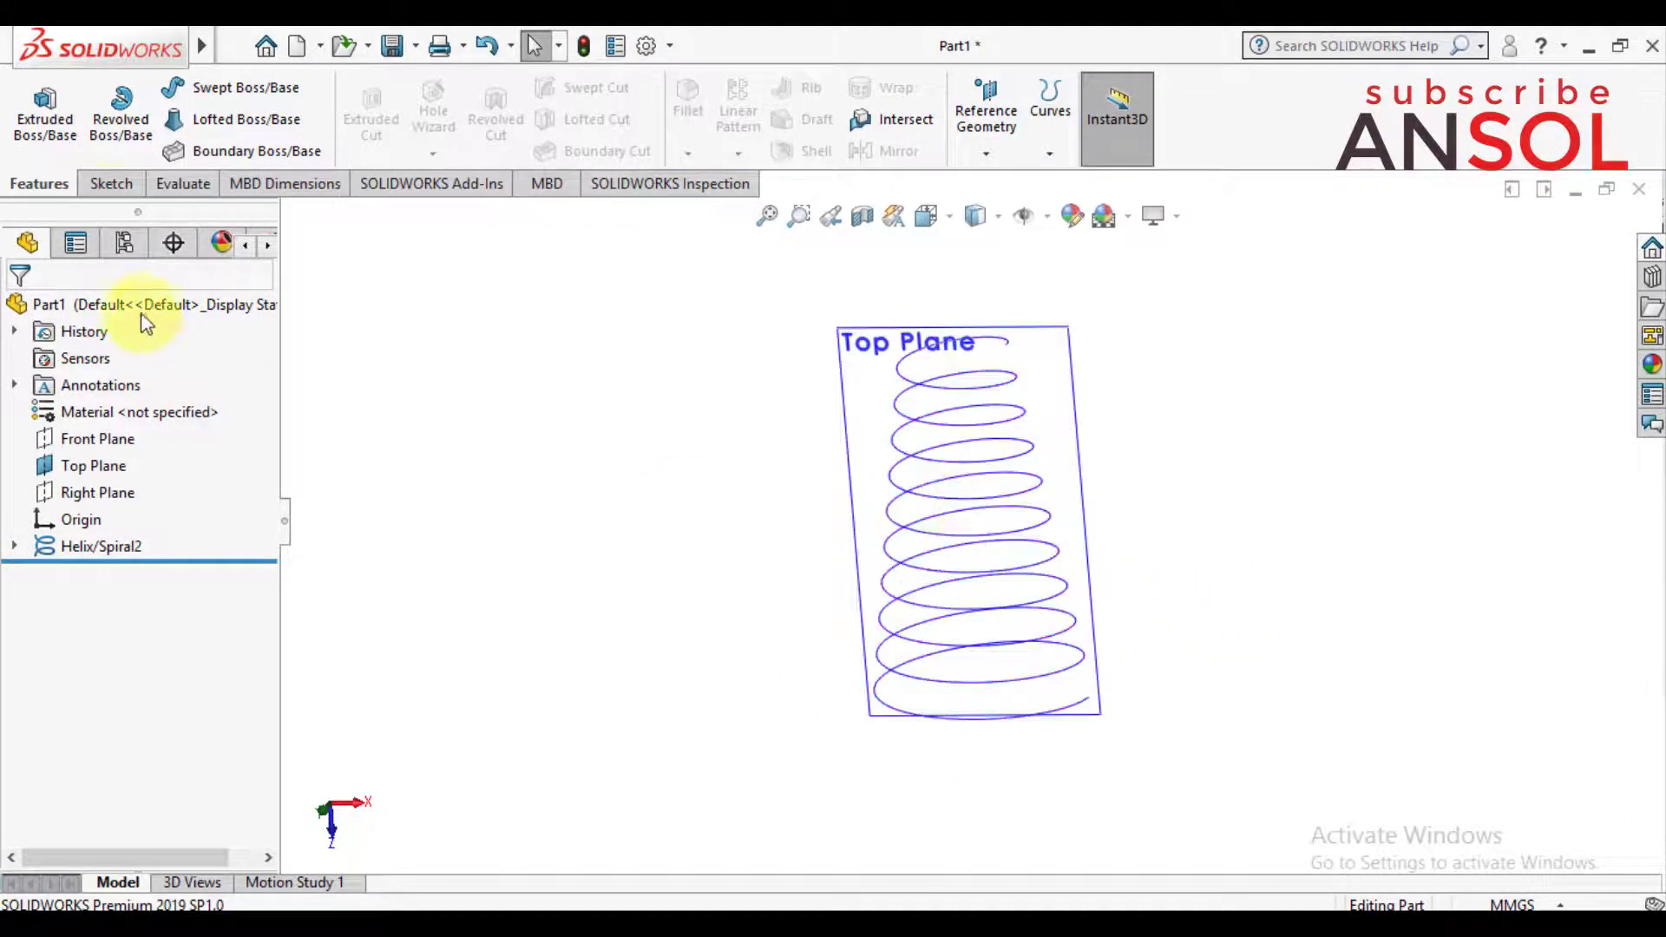
click(108, 193)
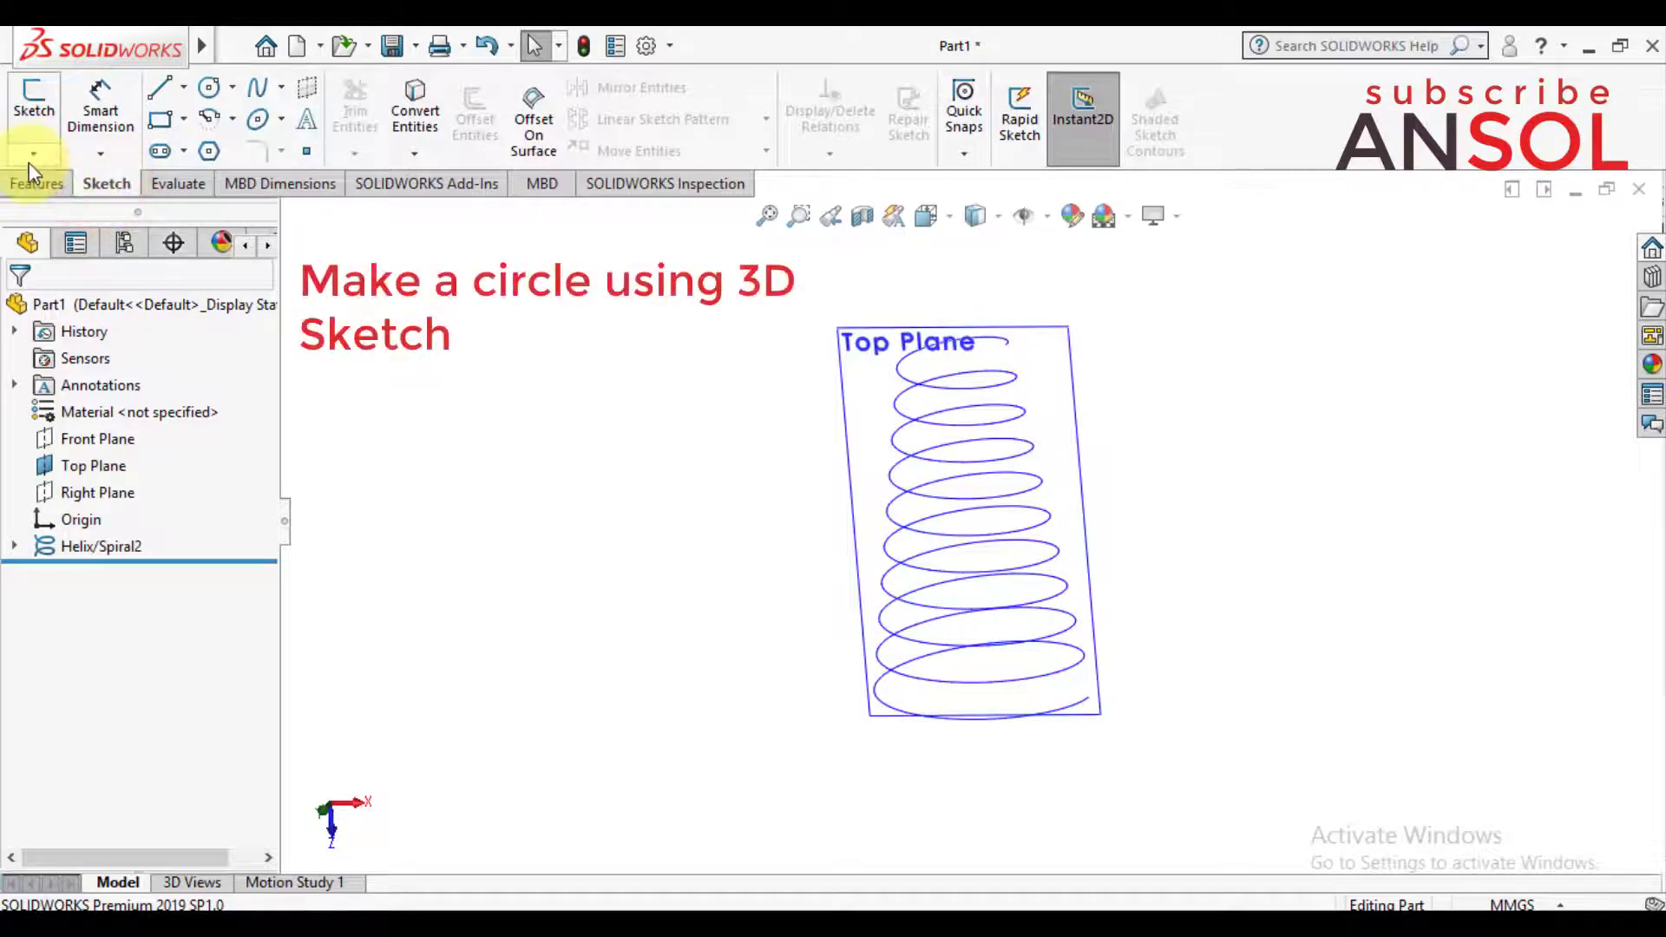
Step: Start a 3D sketch and draw a circle at the helix's top end
click(30, 161)
click(70, 211)
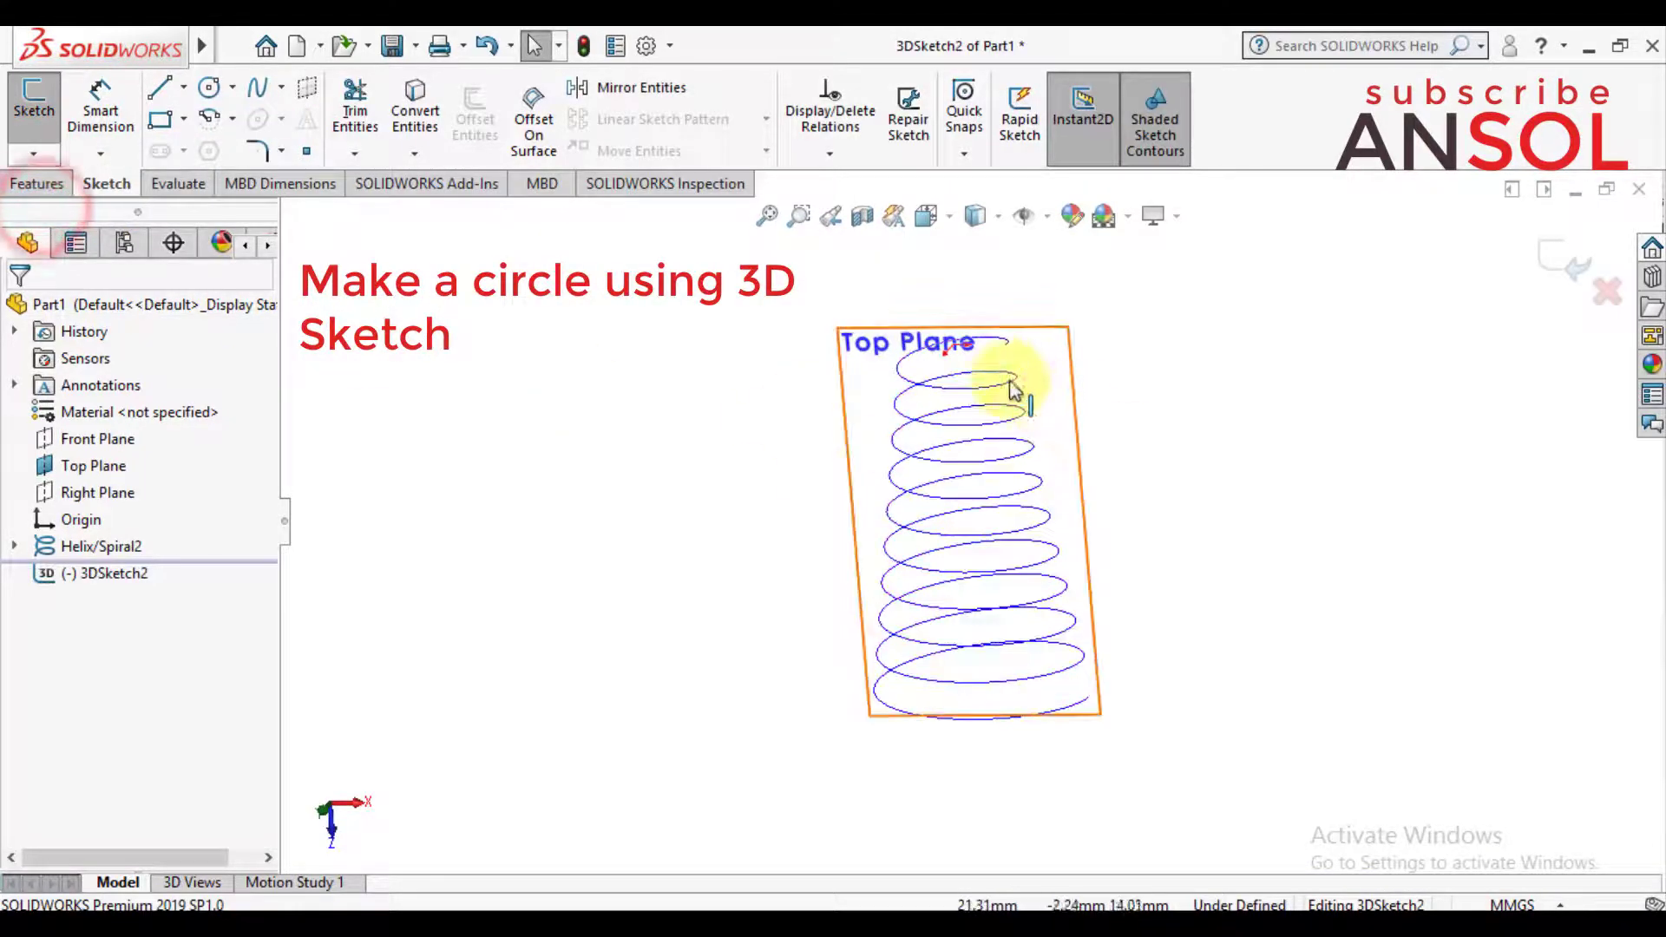
scroll(1002, 382, down, 2)
scroll(997, 386, down, 2)
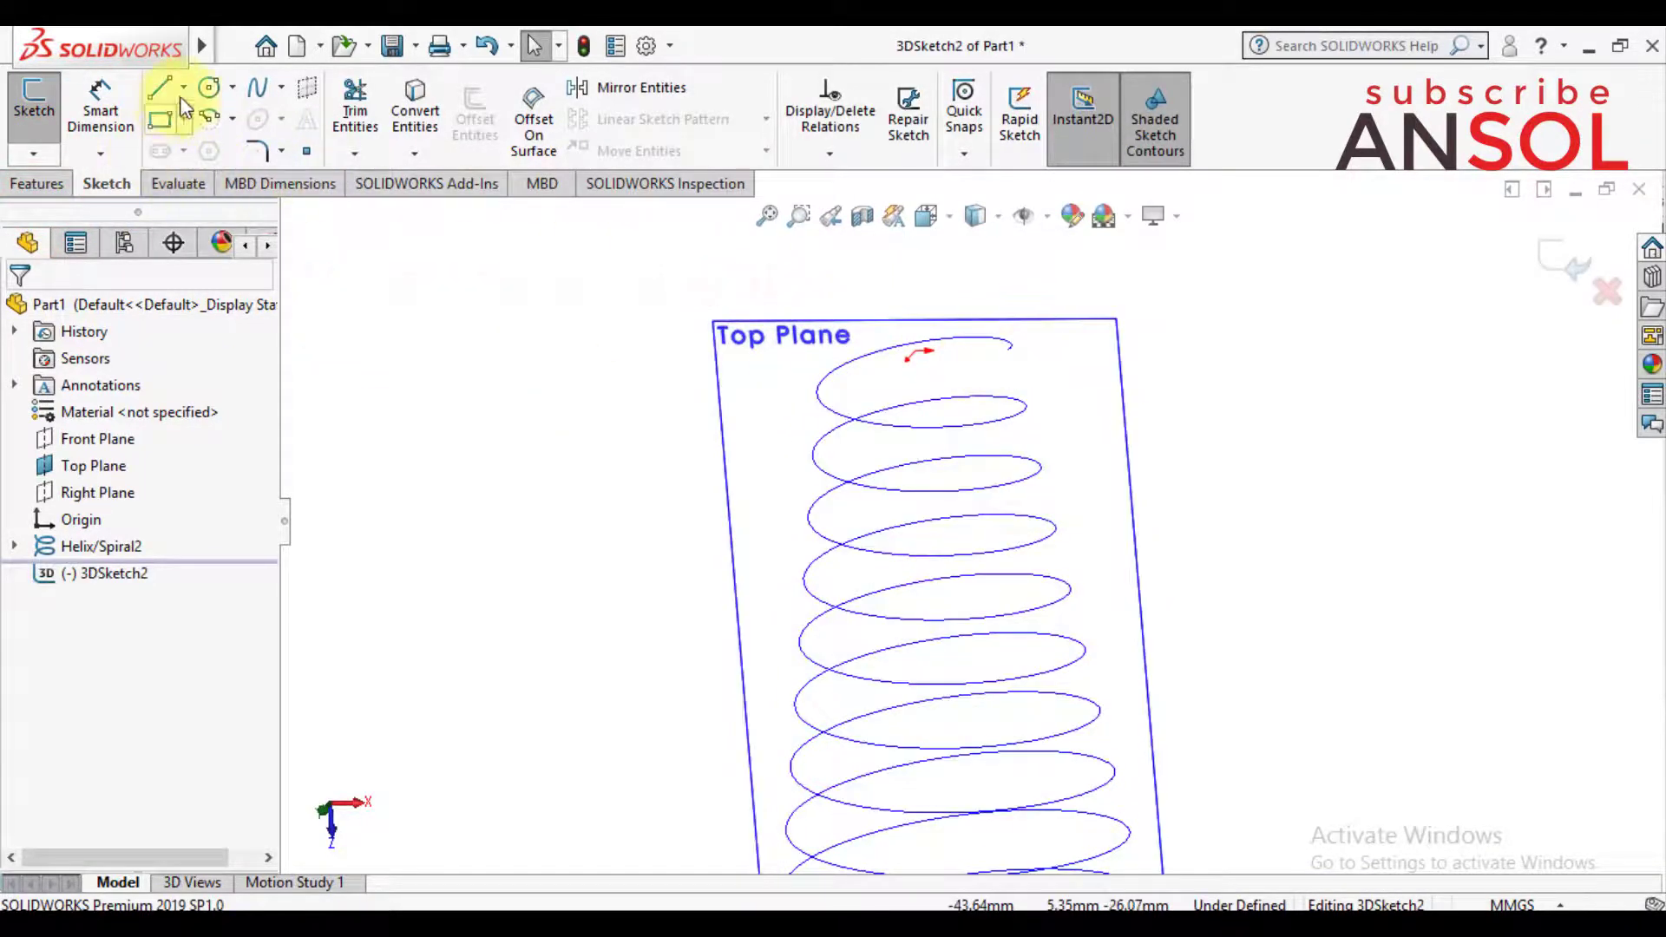
click(211, 87)
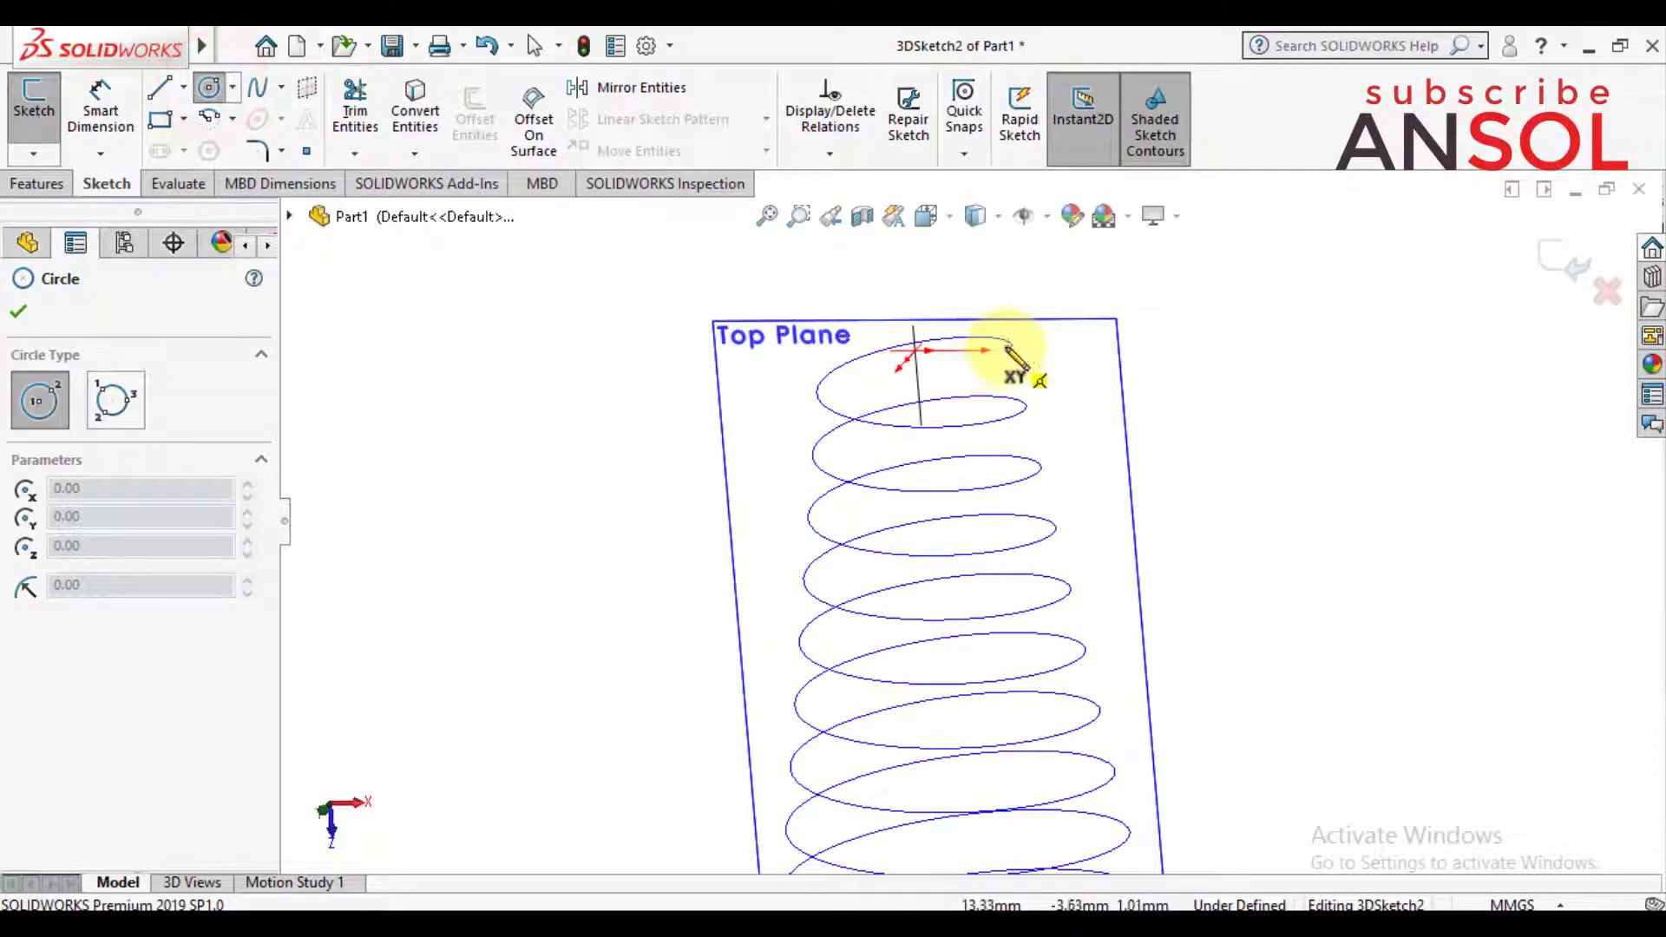
scroll(1015, 373, down, 5)
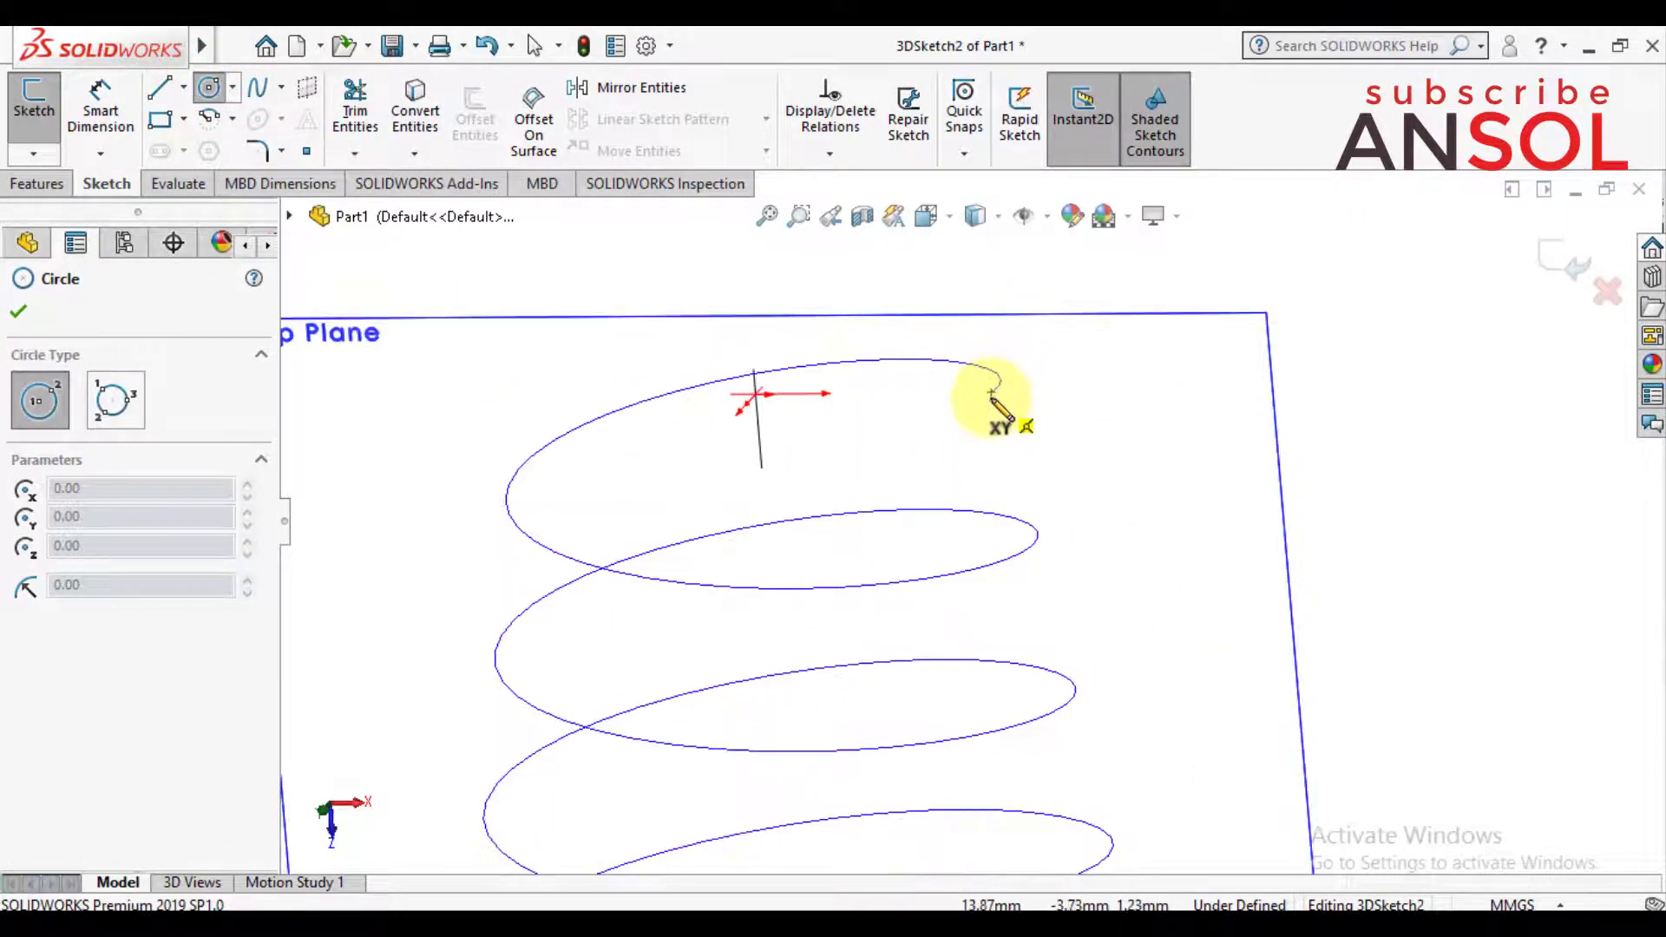
scroll(992, 395, down, 2)
scroll(986, 399, down, 3)
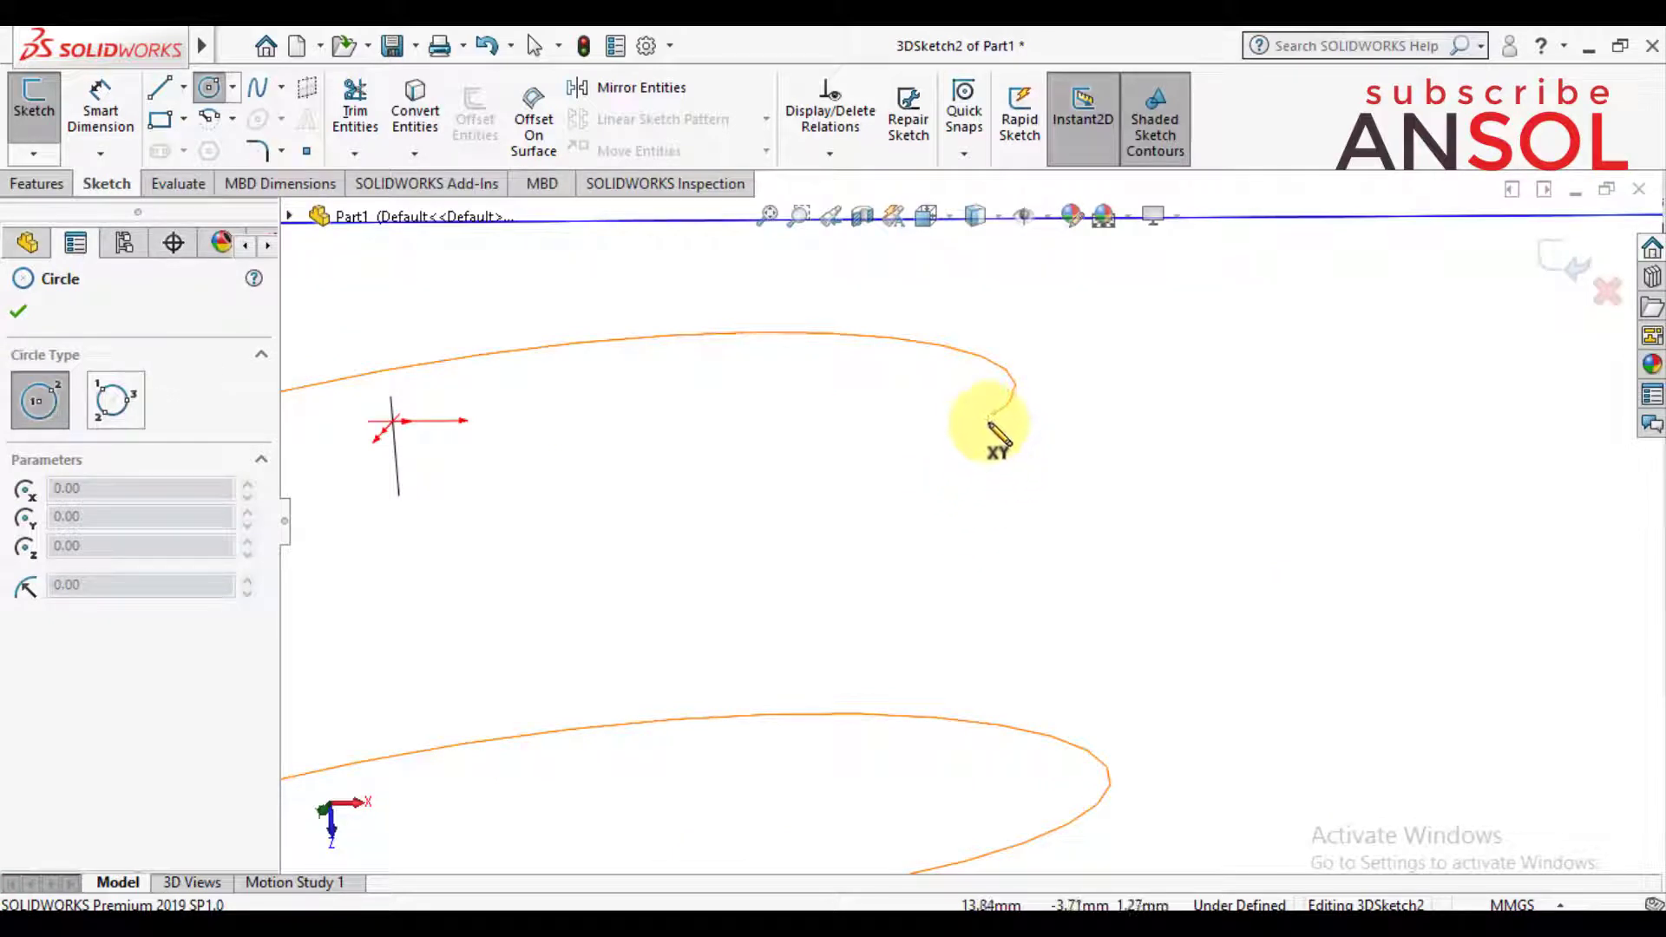
drag(989, 420, 998, 442)
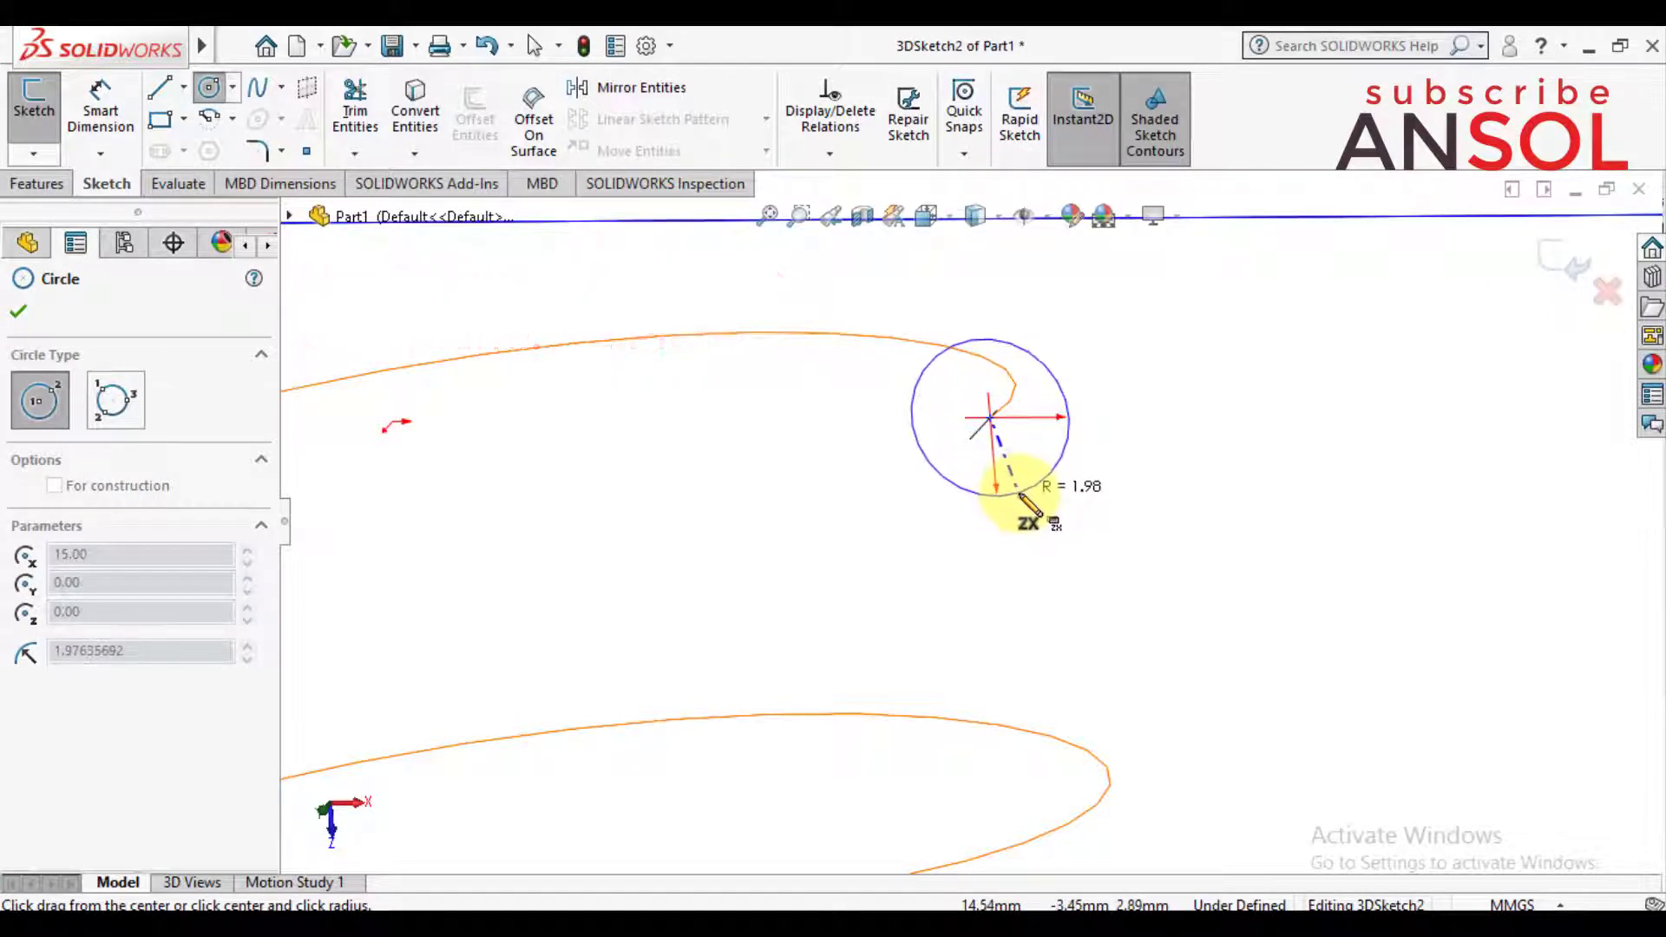
click(1020, 499)
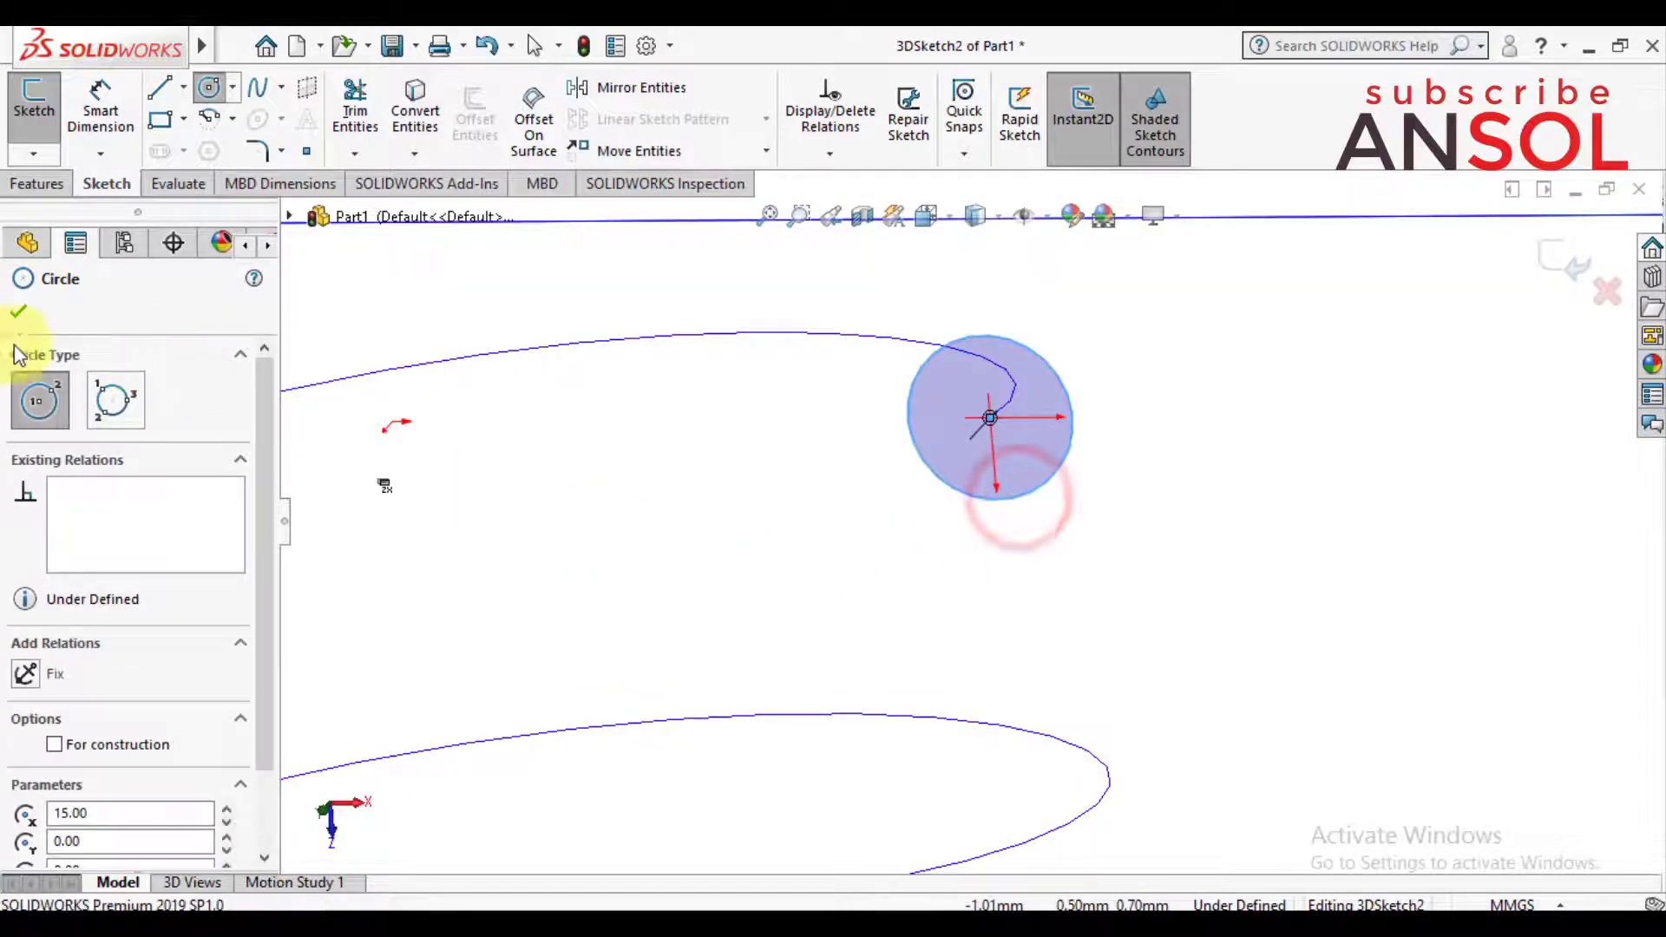
click(19, 314)
Step: Dimension the circle to Ø4 mm and exit the 3D sketch
middle_drag(706, 428, 766, 483)
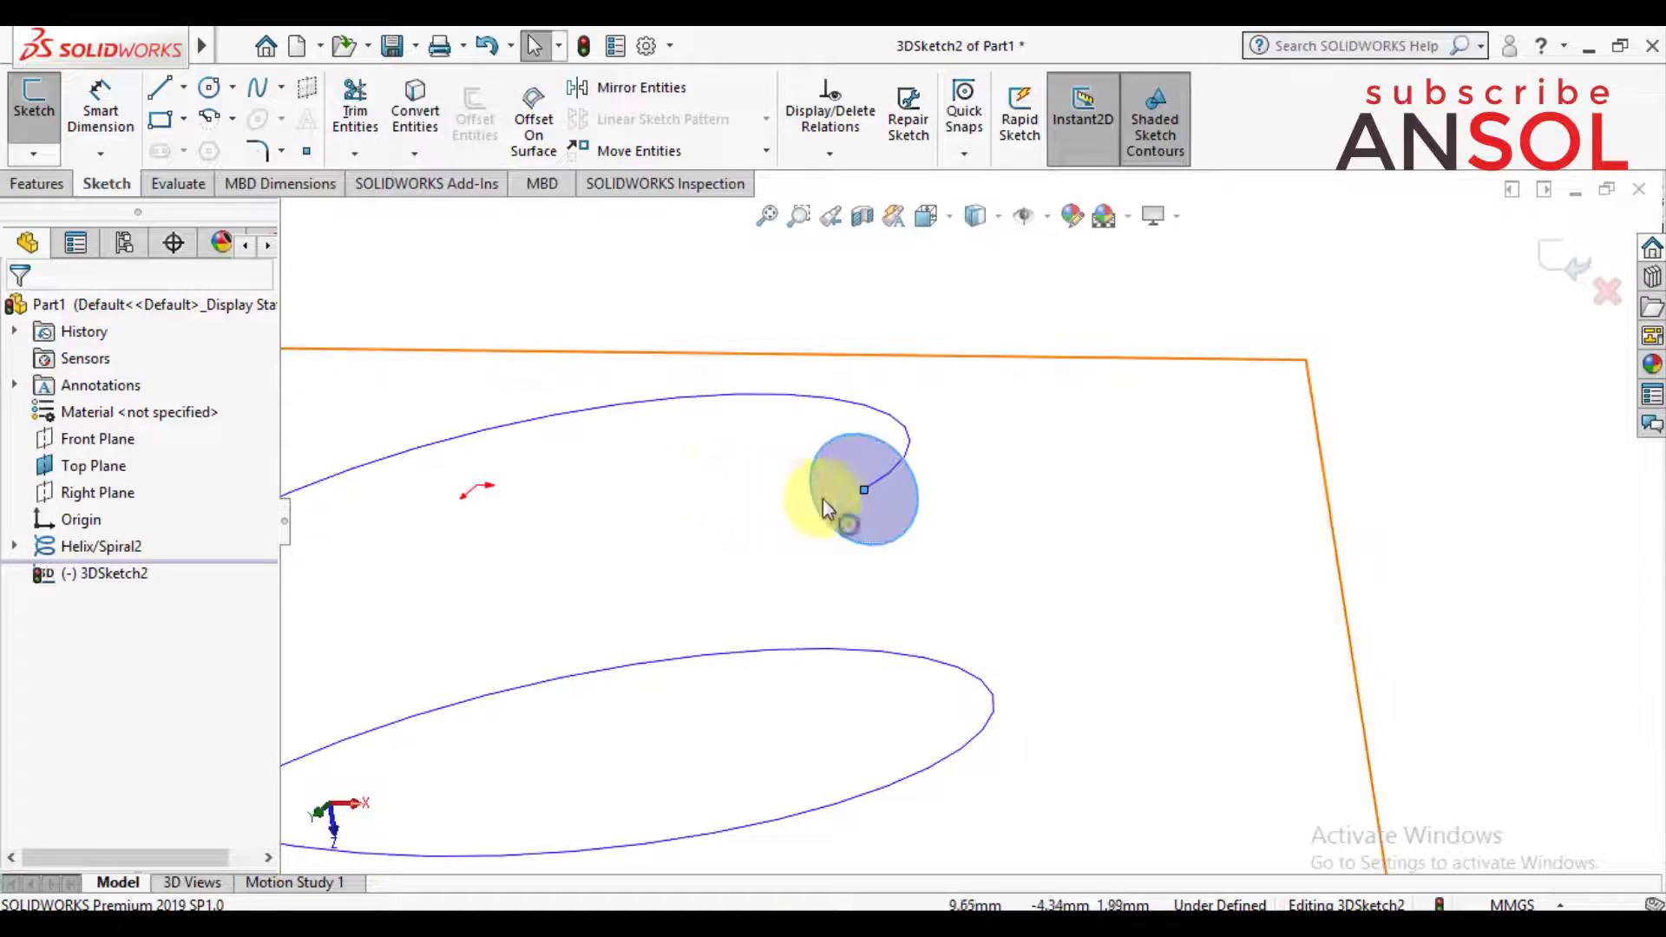
middle_drag(766, 483, 841, 502)
click(106, 108)
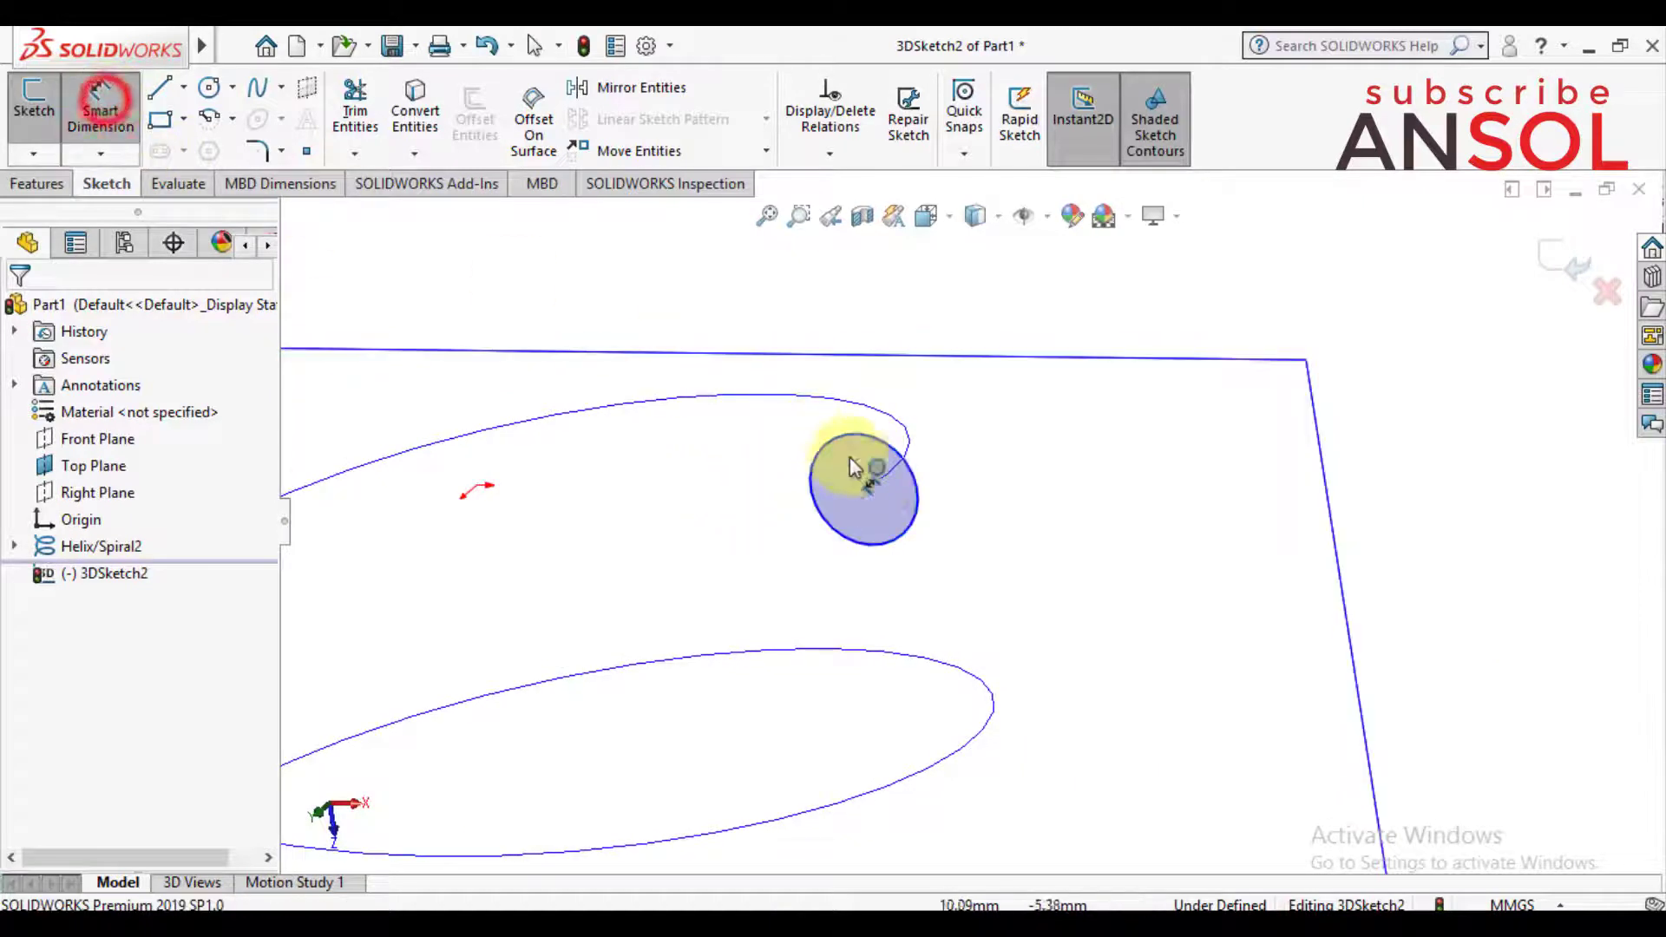
click(912, 495)
click(1023, 421)
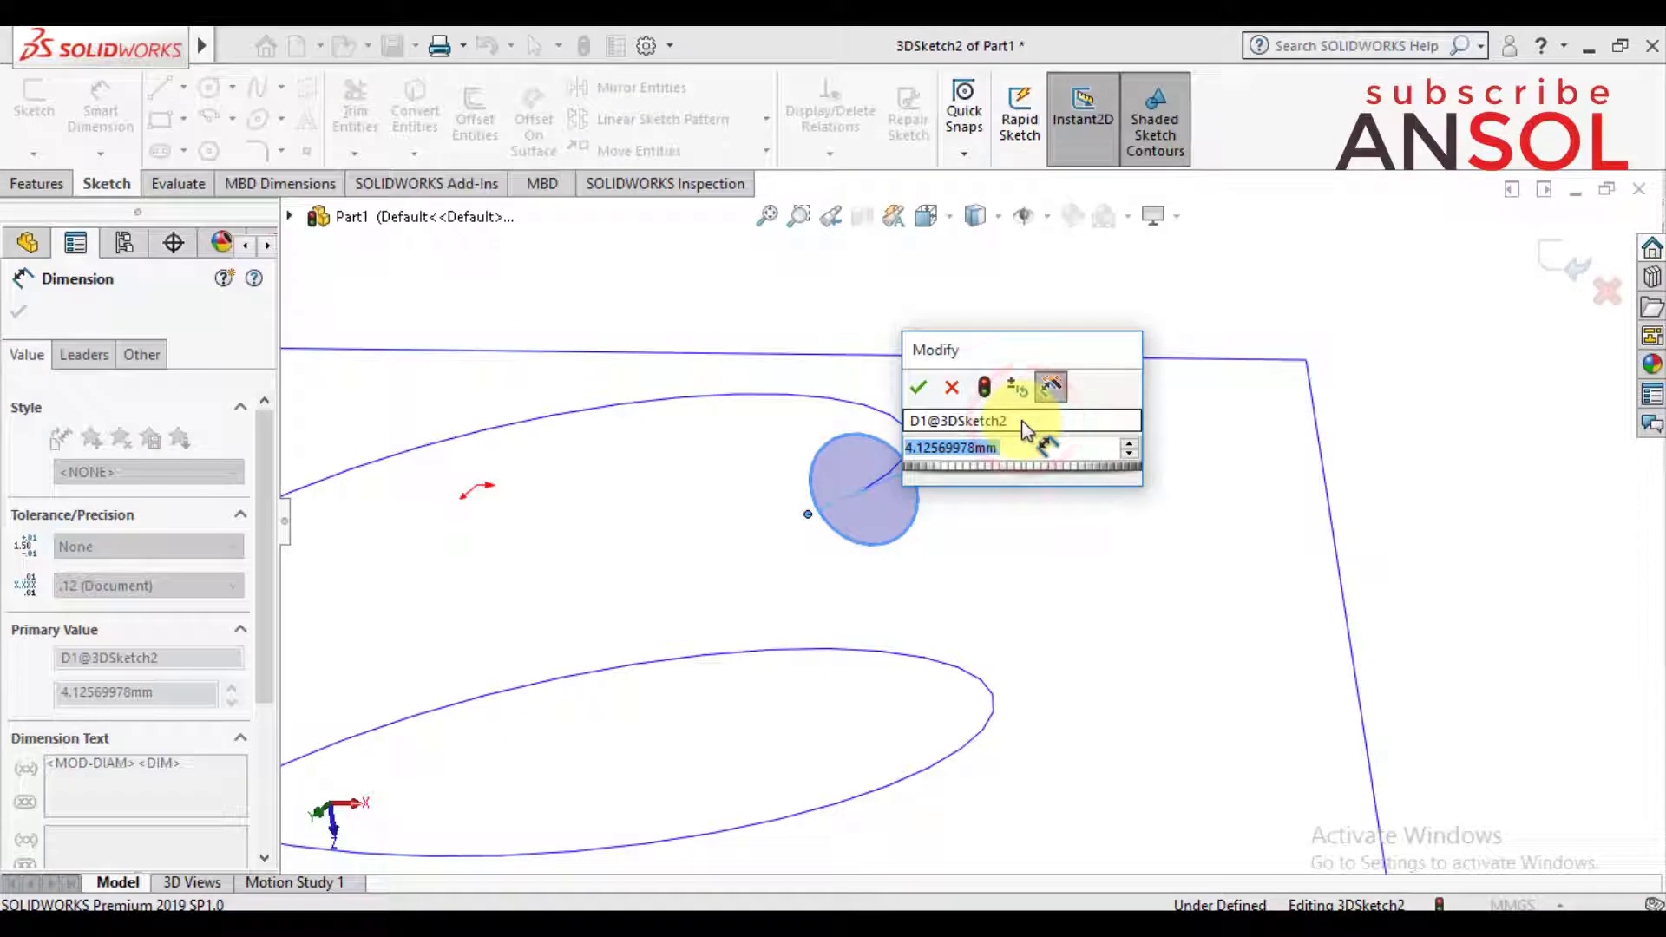
text(4)
key(Return)
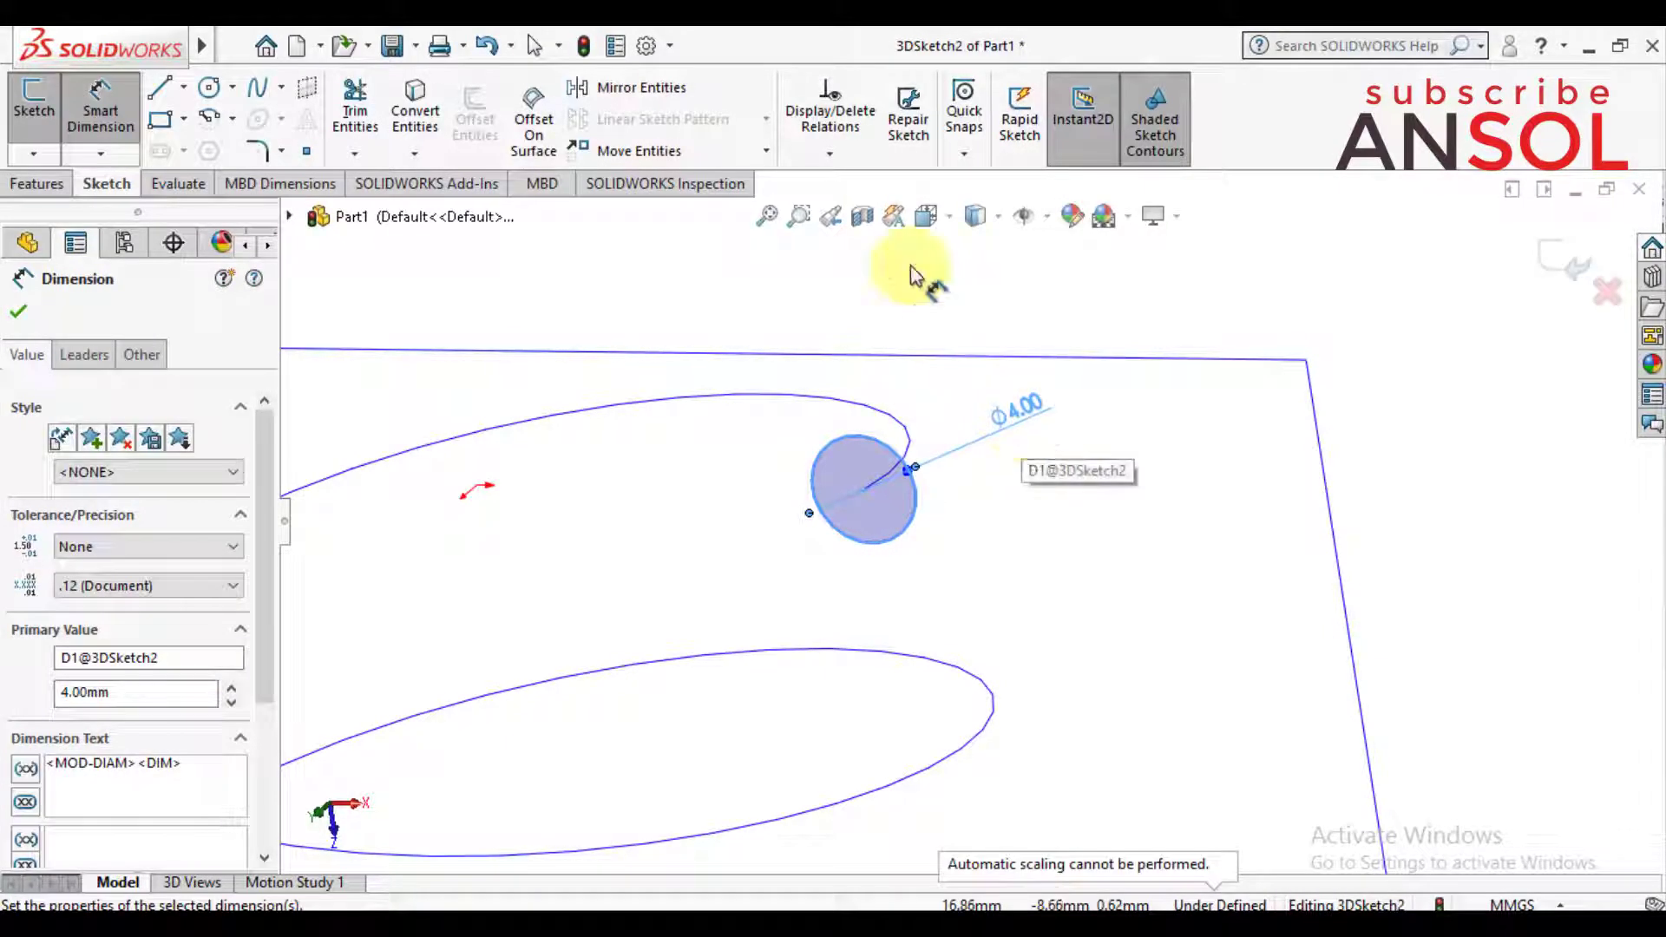
click(18, 316)
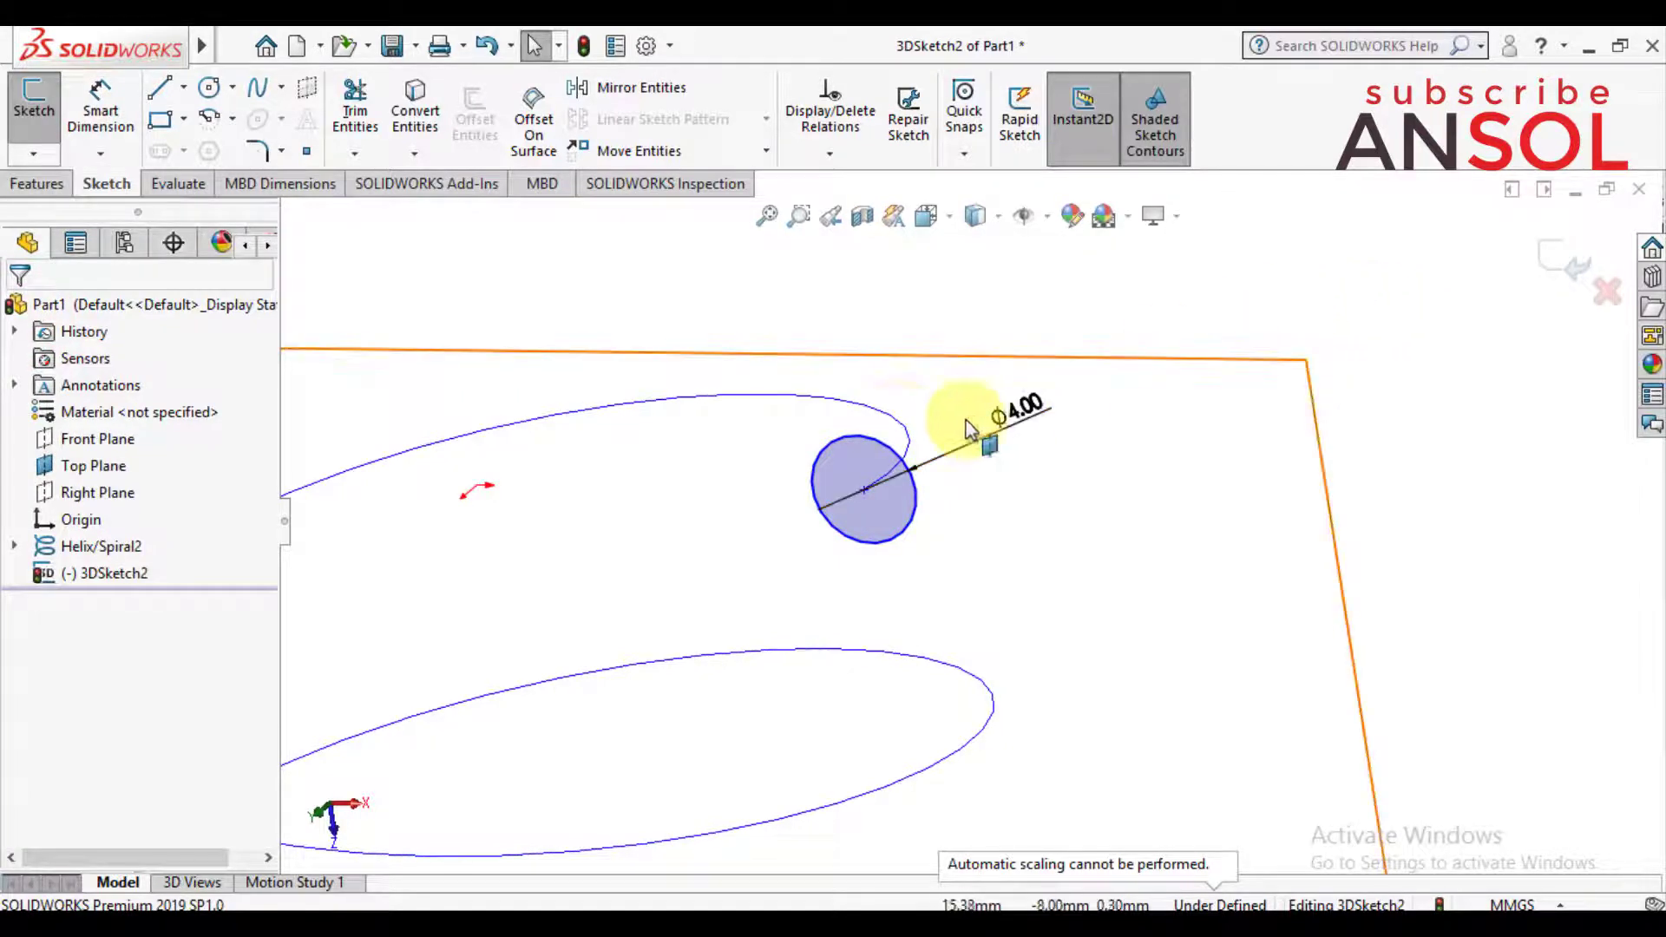
click(1553, 257)
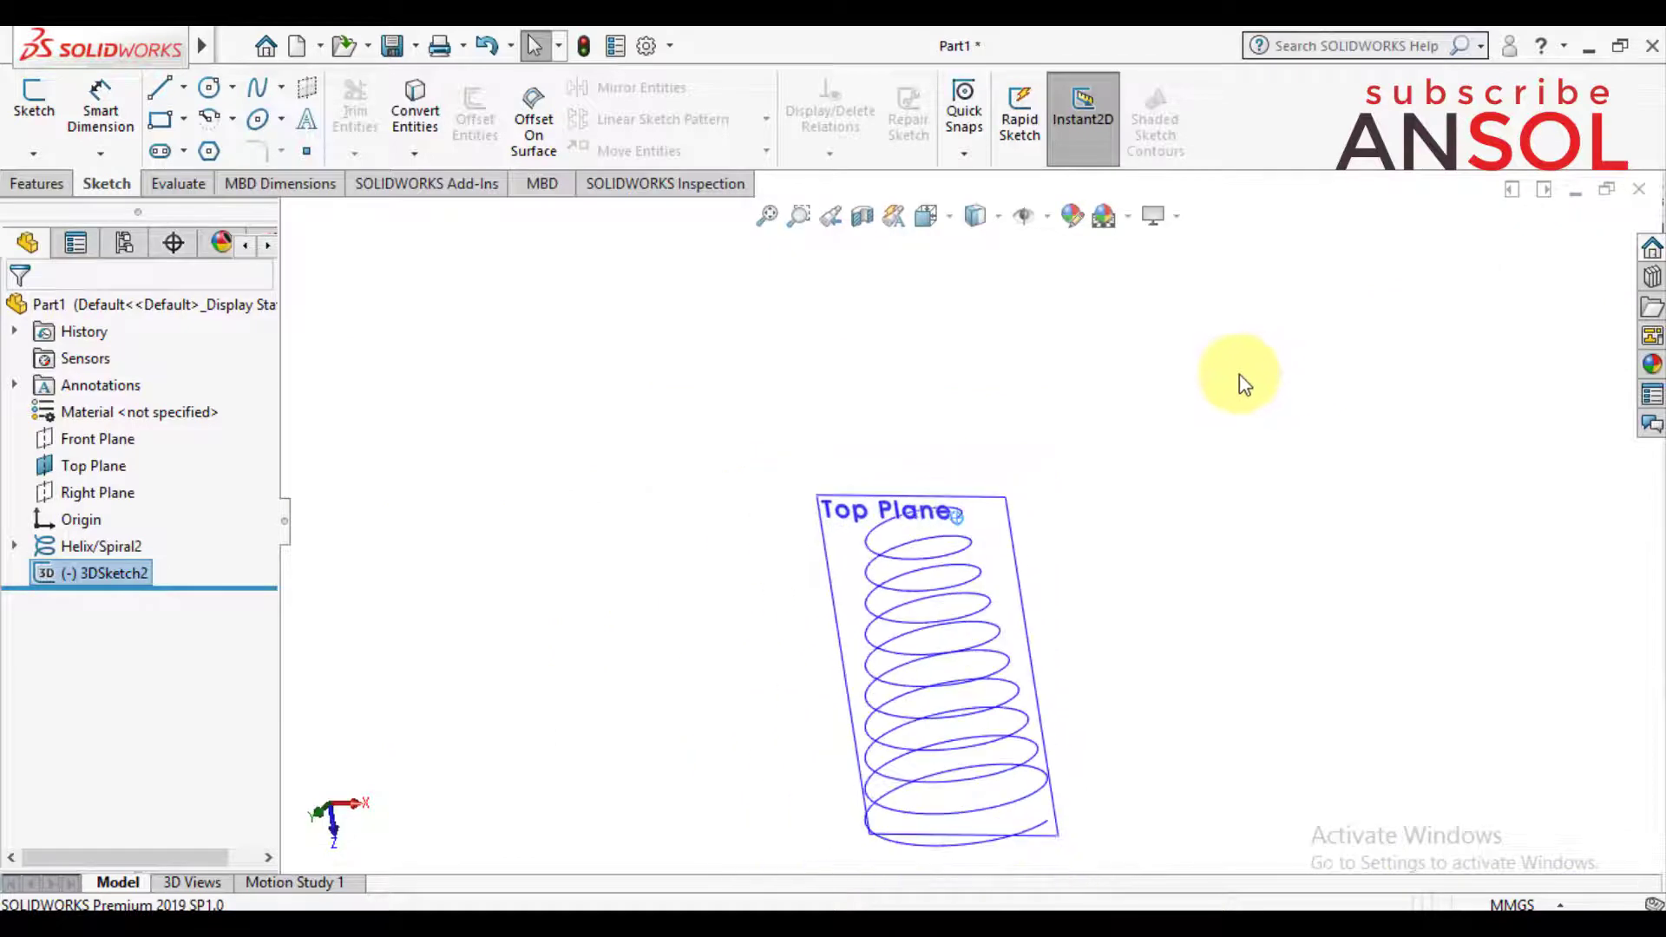
Step: Hide plane display and launch Swept Boss/Base from the Features tools
click(1050, 222)
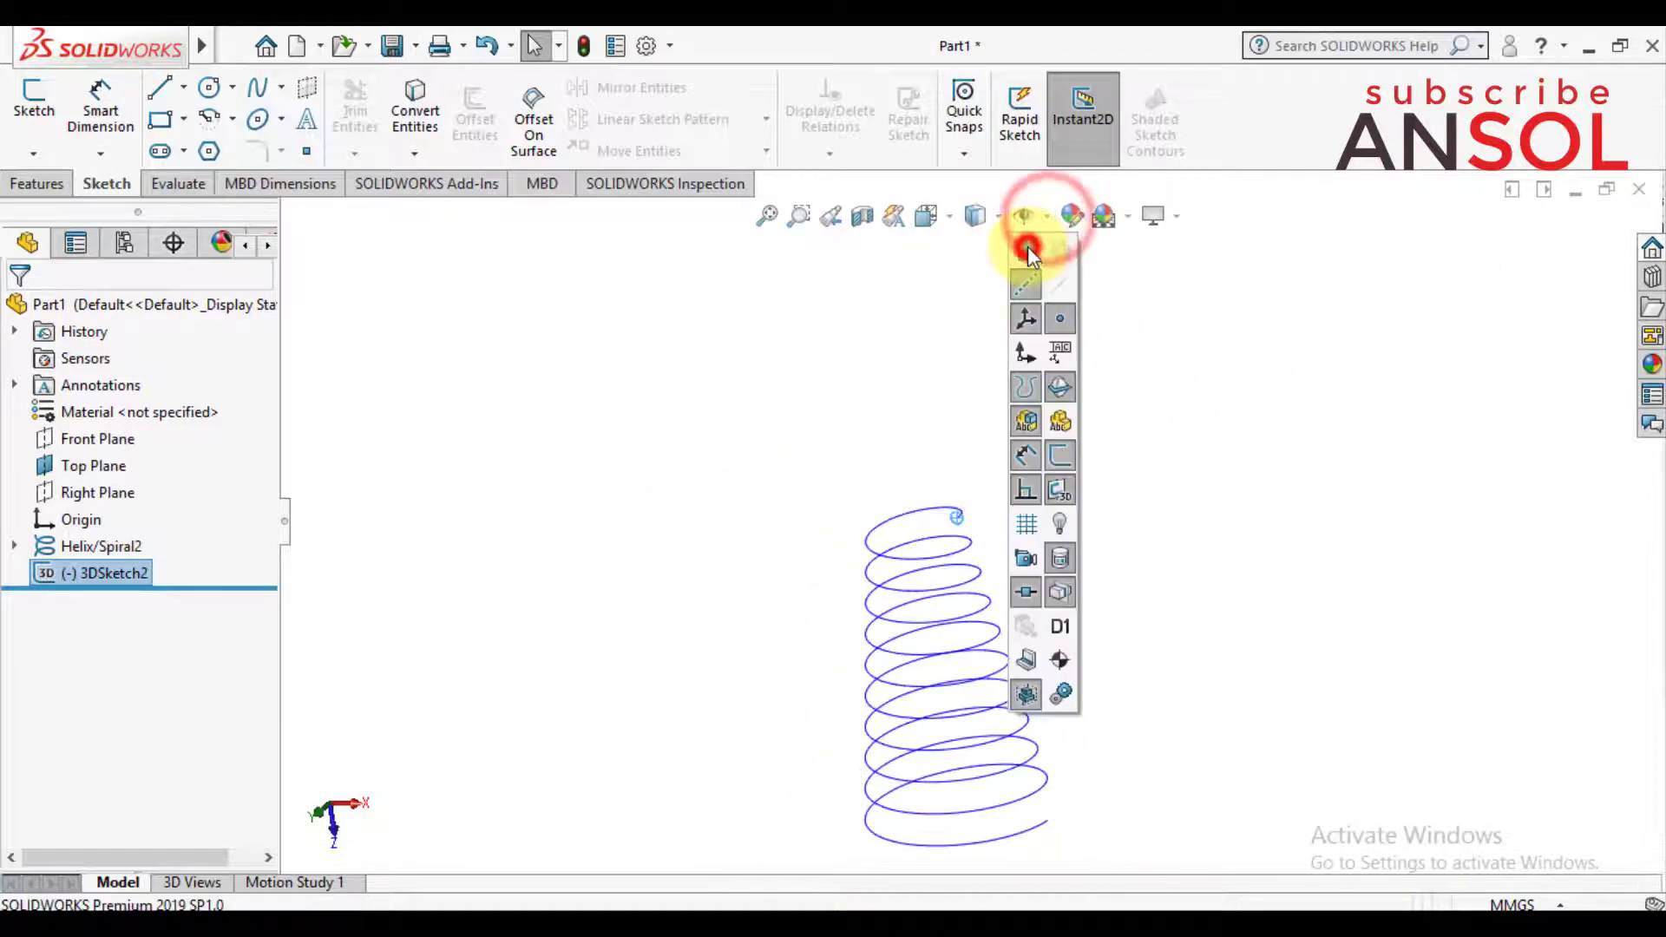
click(1225, 371)
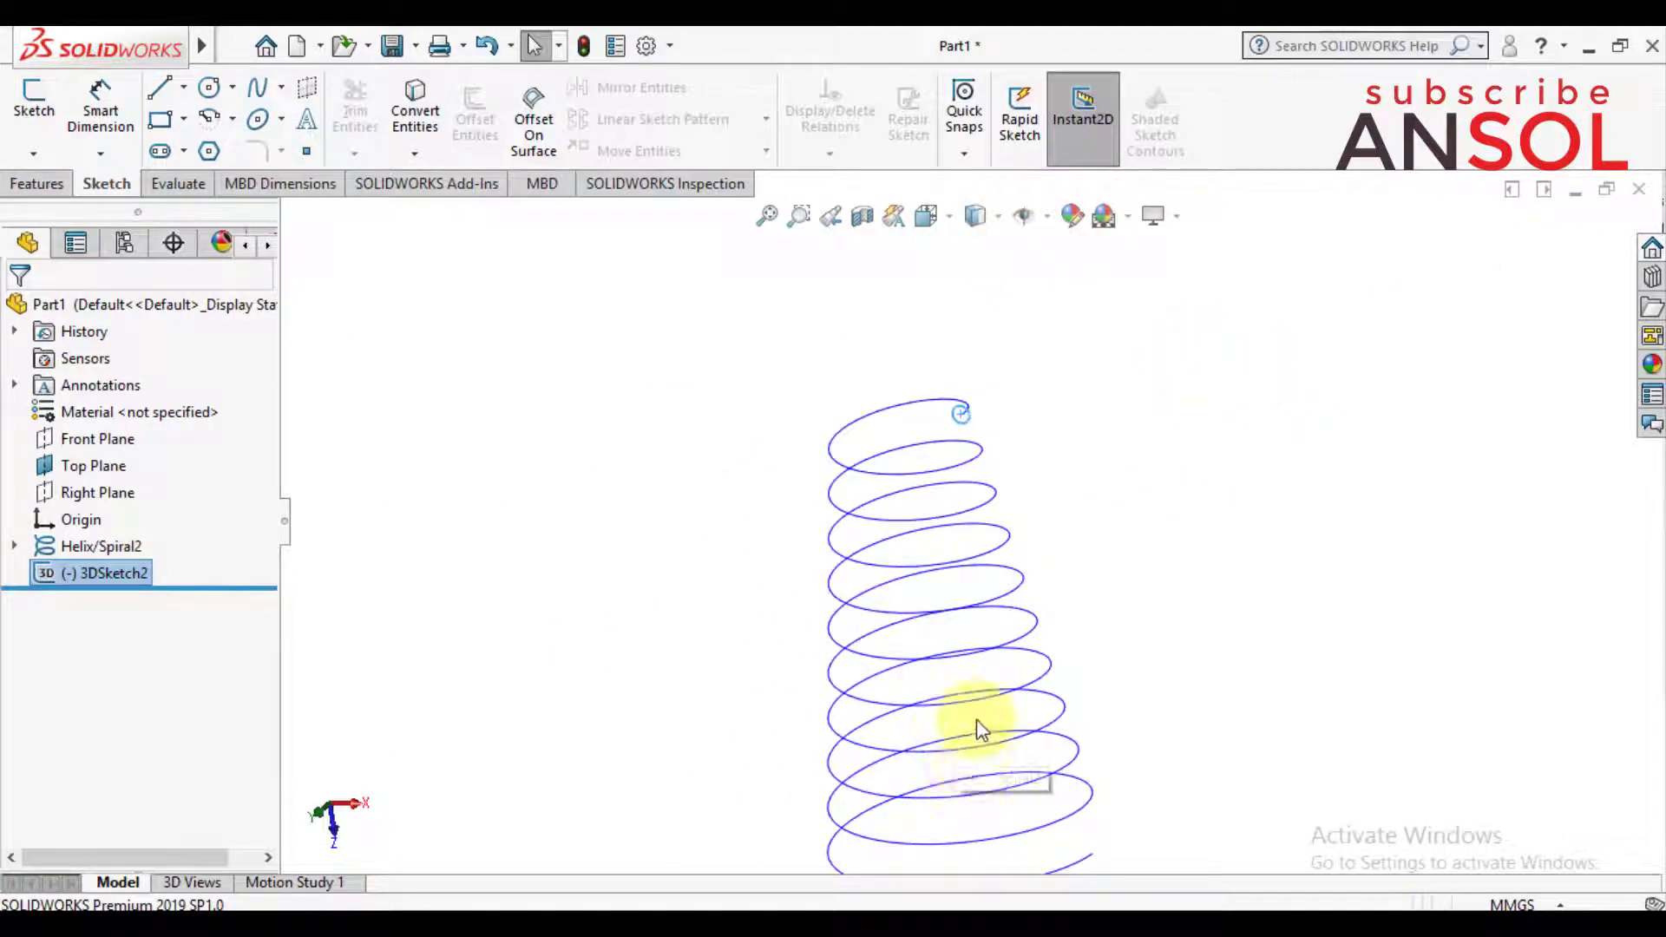
click(758, 692)
scroll(946, 753, down, 3)
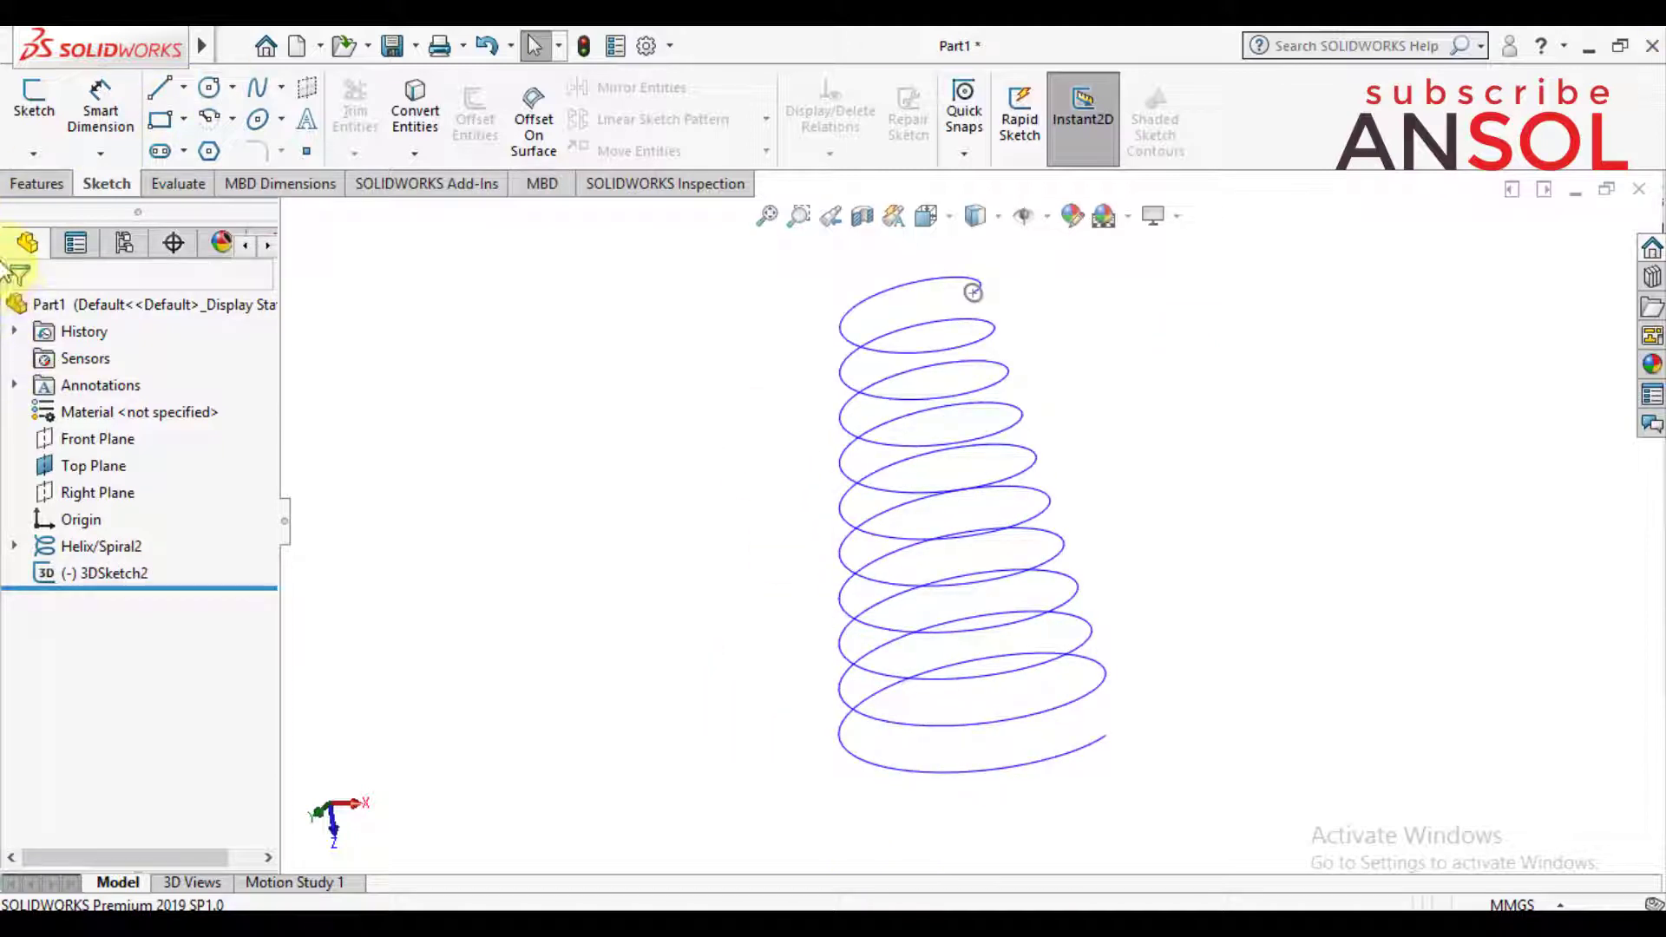
click(35, 184)
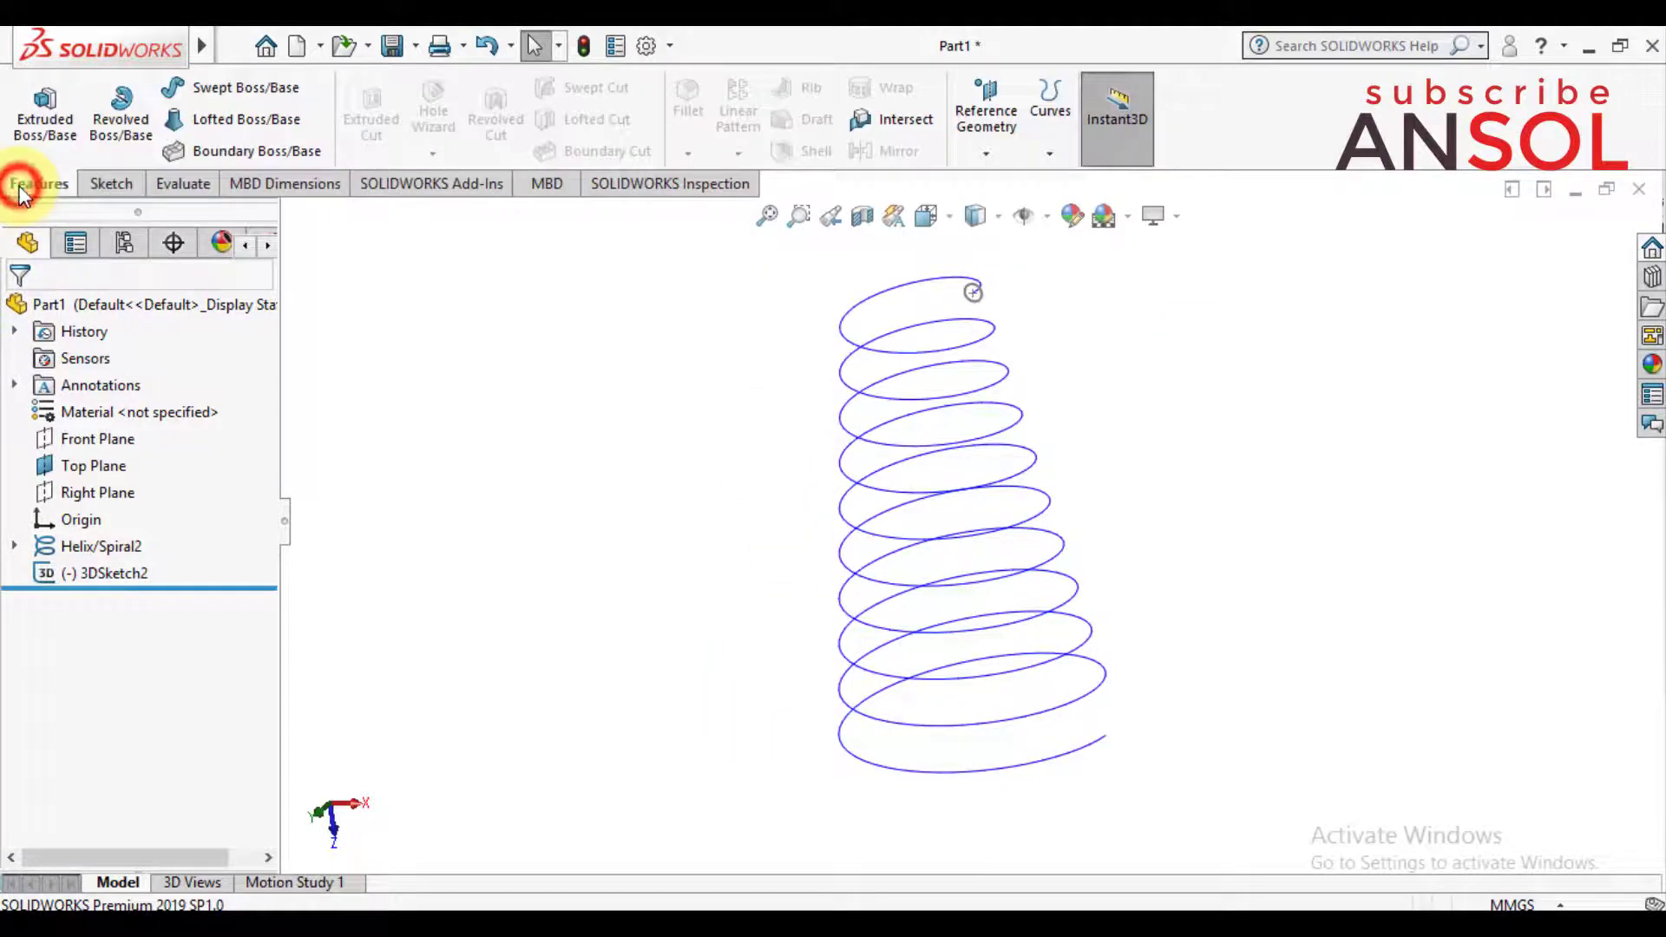
click(222, 91)
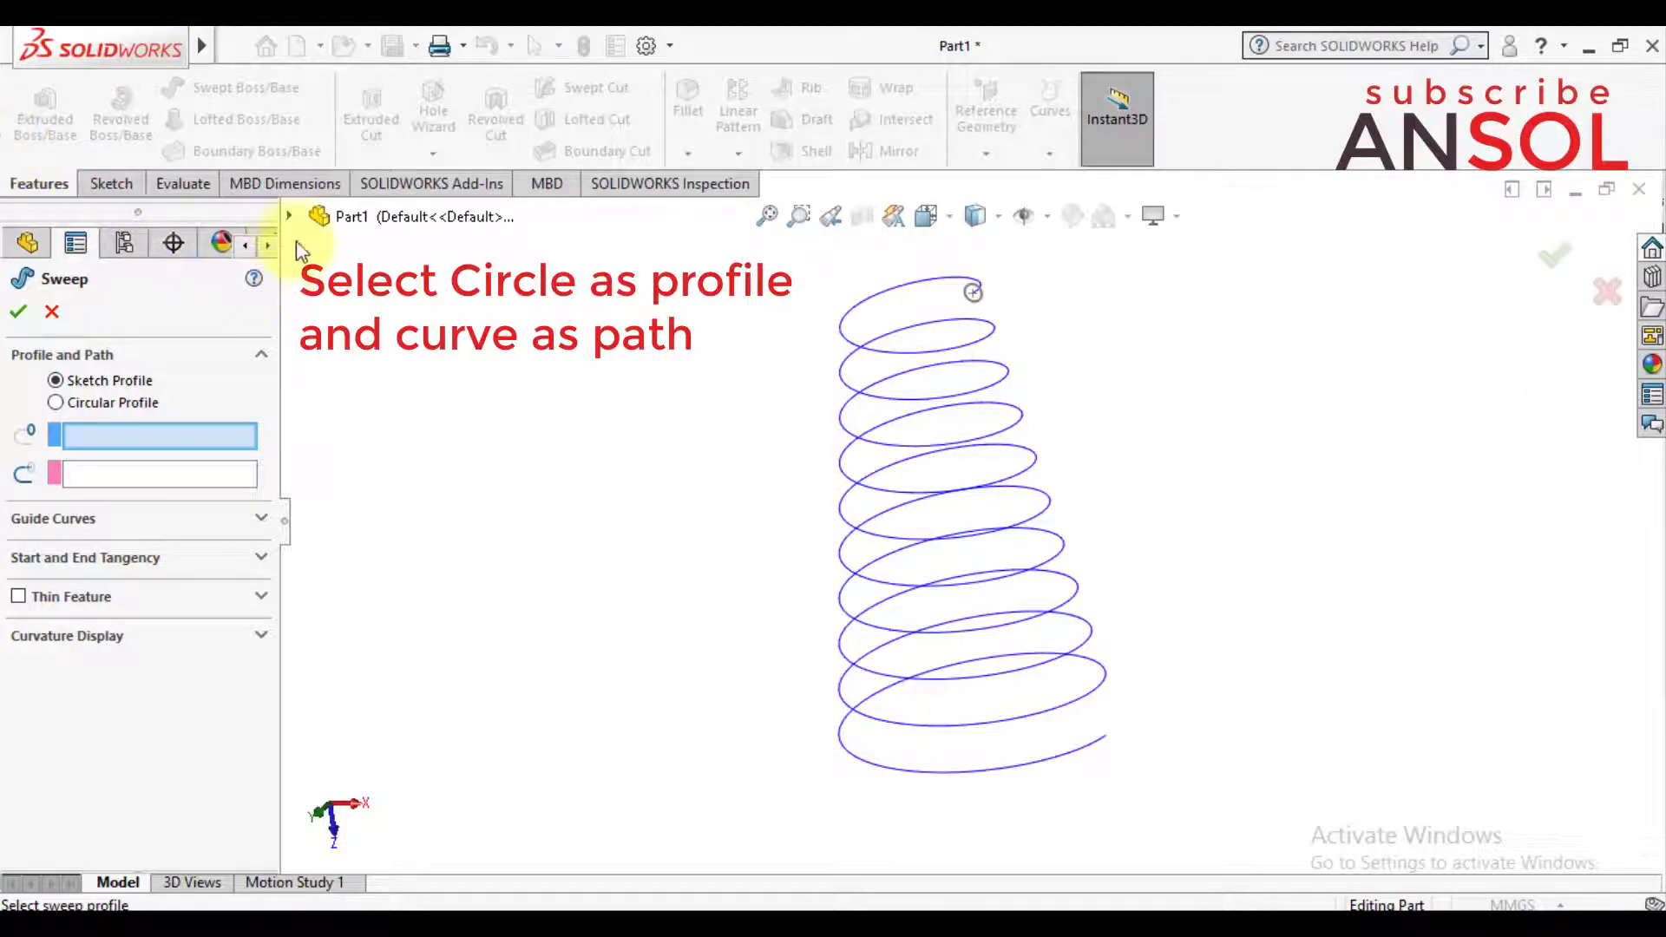
Step: Sweep the Ø4 mm circle sketch along Helix/Spiral2 into a conical spring solid
click(290, 216)
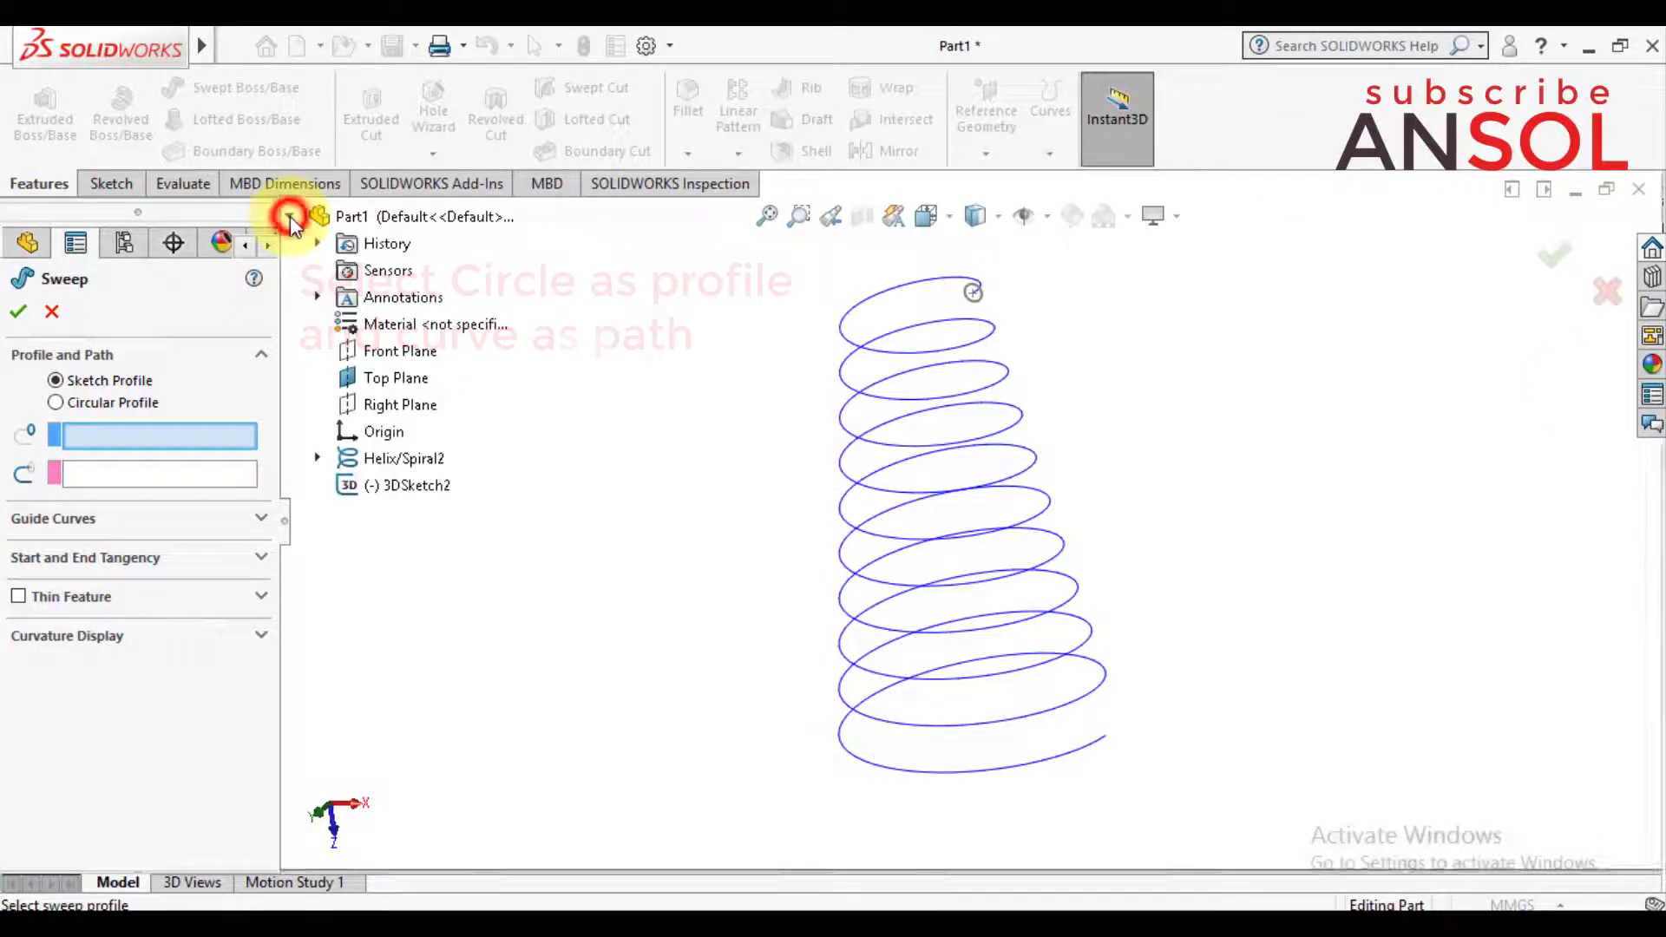
click(395, 485)
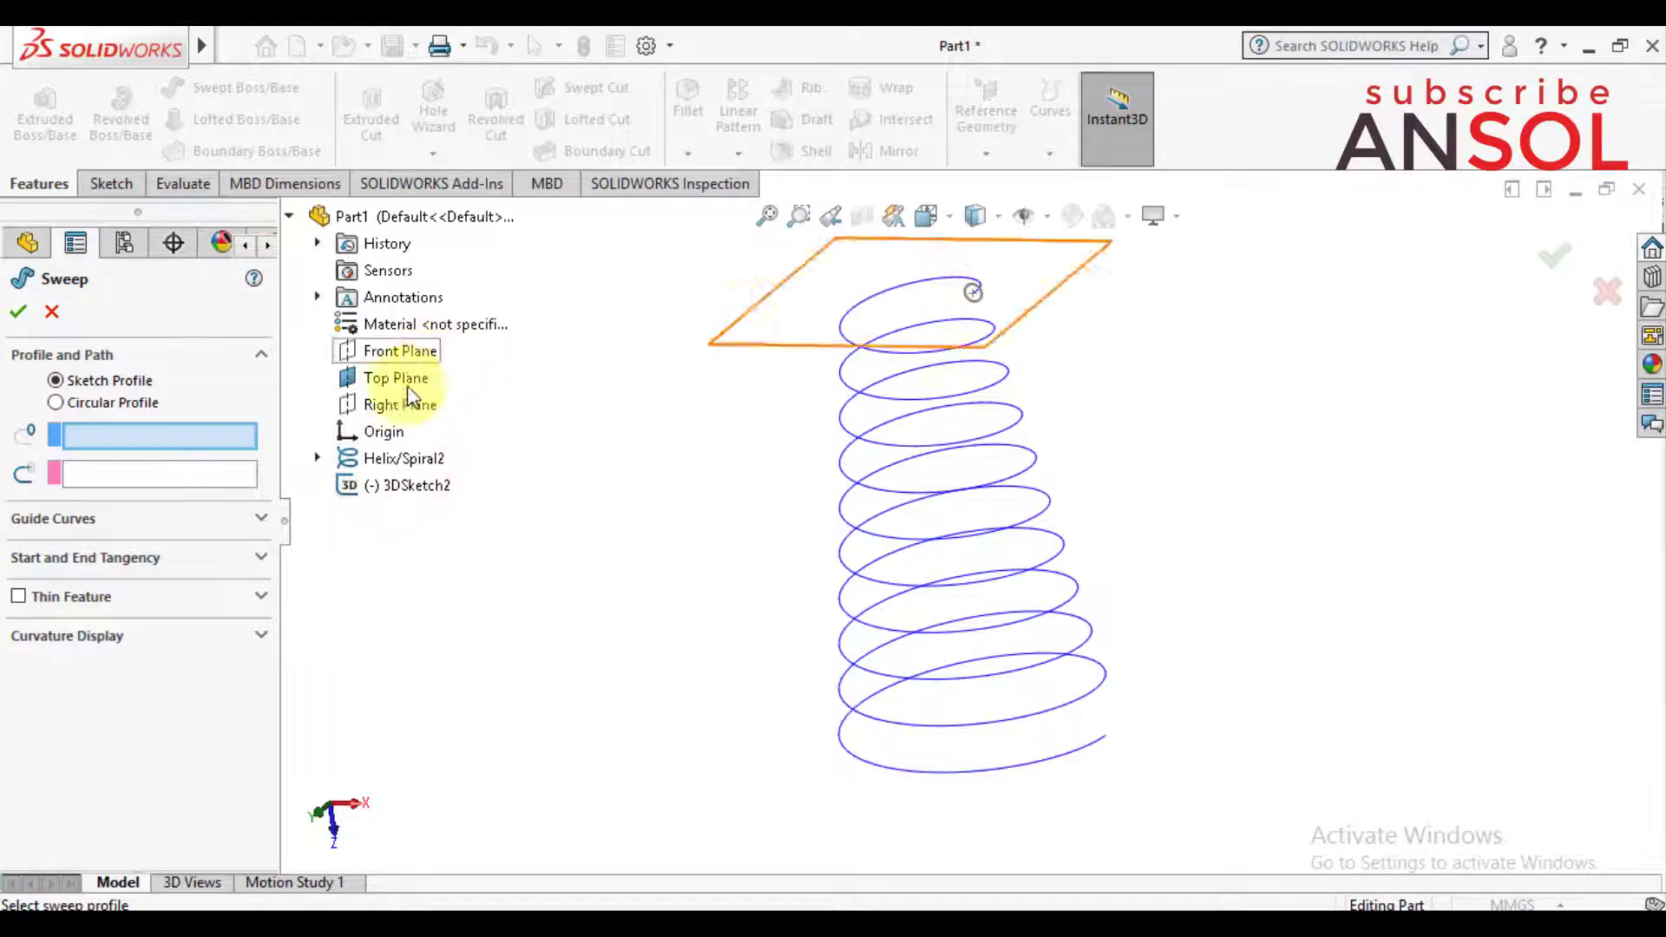
click(376, 492)
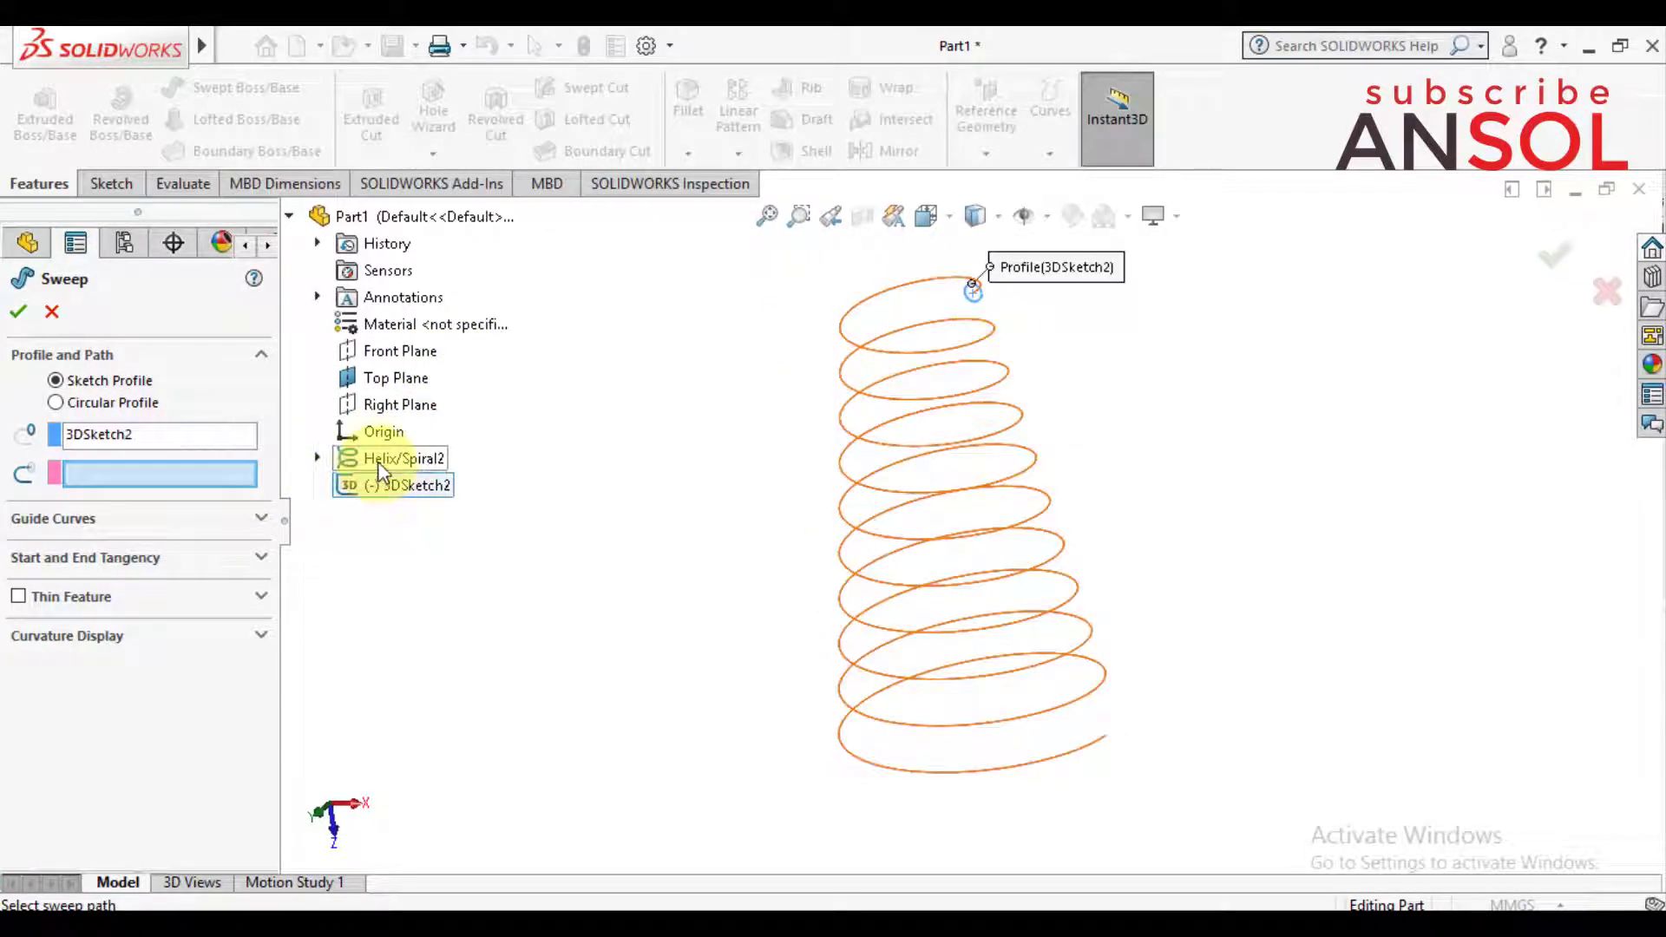
click(379, 466)
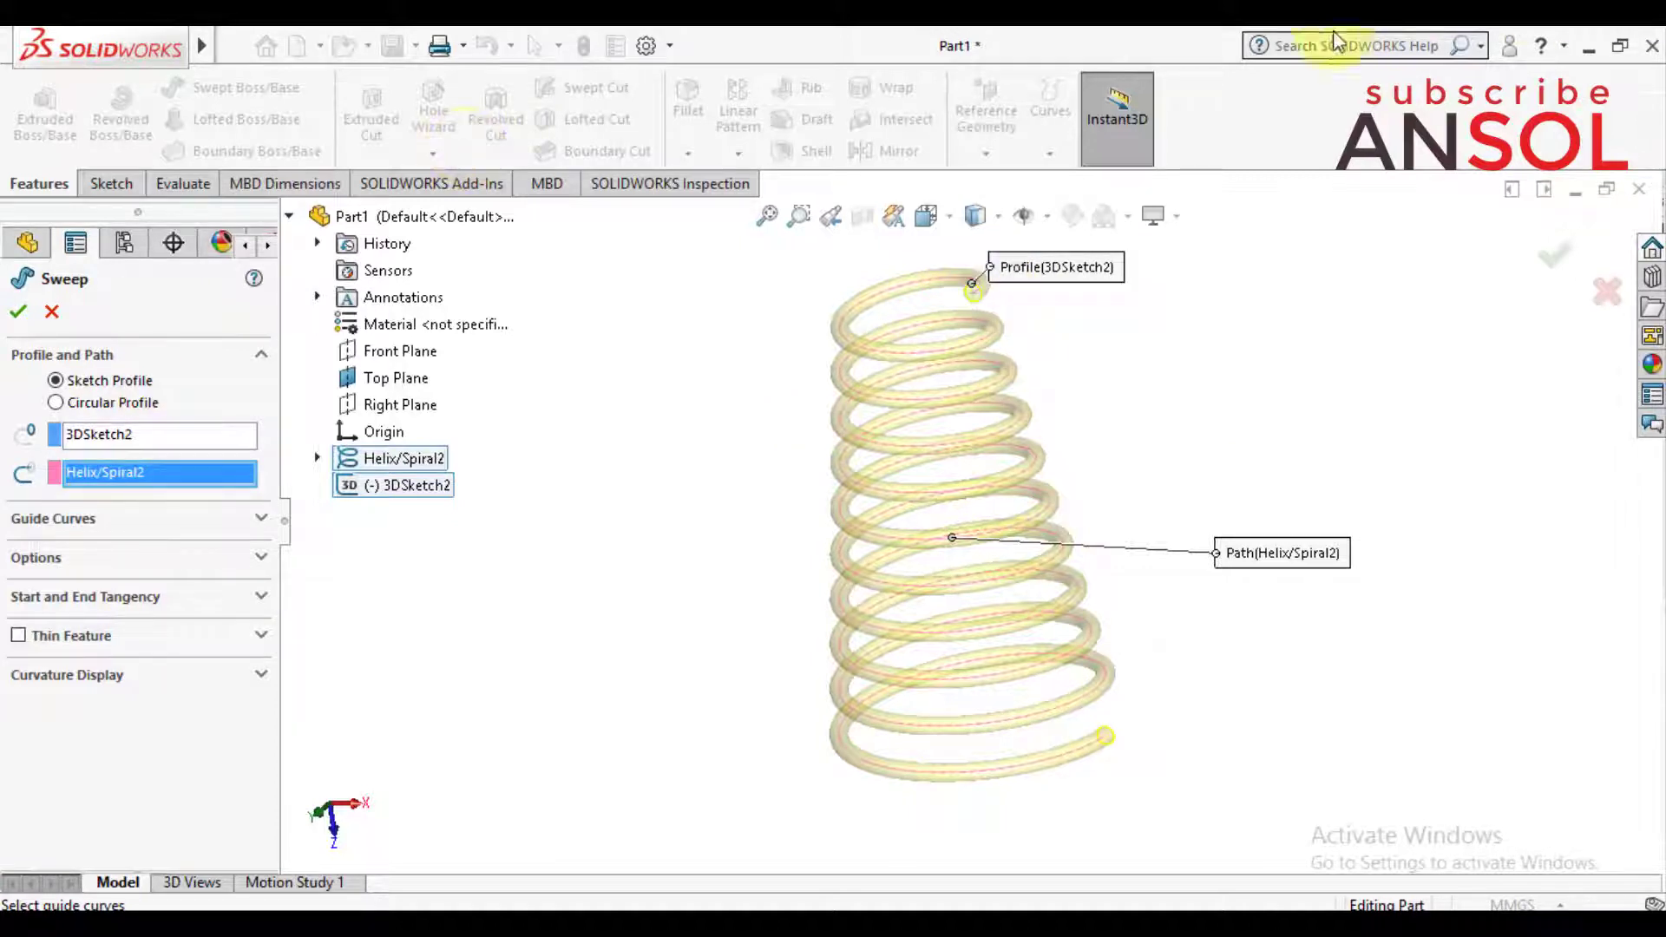
click(15, 314)
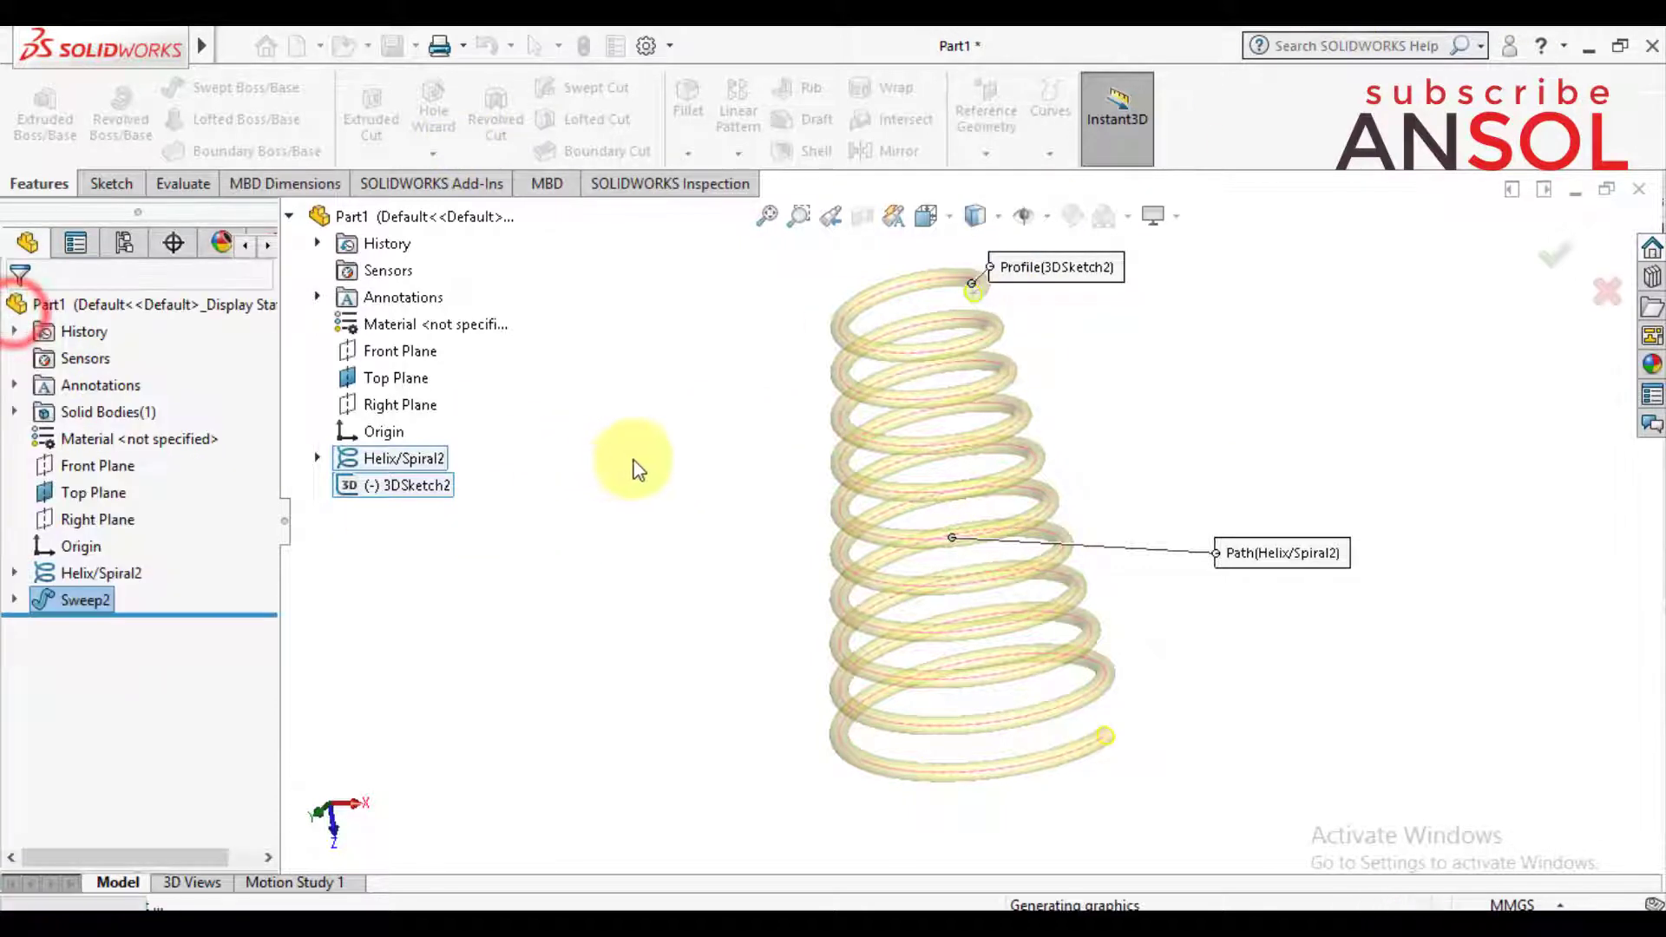
click(689, 434)
mouse_move(683, 435)
middle_down()
mouse_move(725, 524)
mouse_move(724, 480)
mouse_move(709, 518)
middle_up()
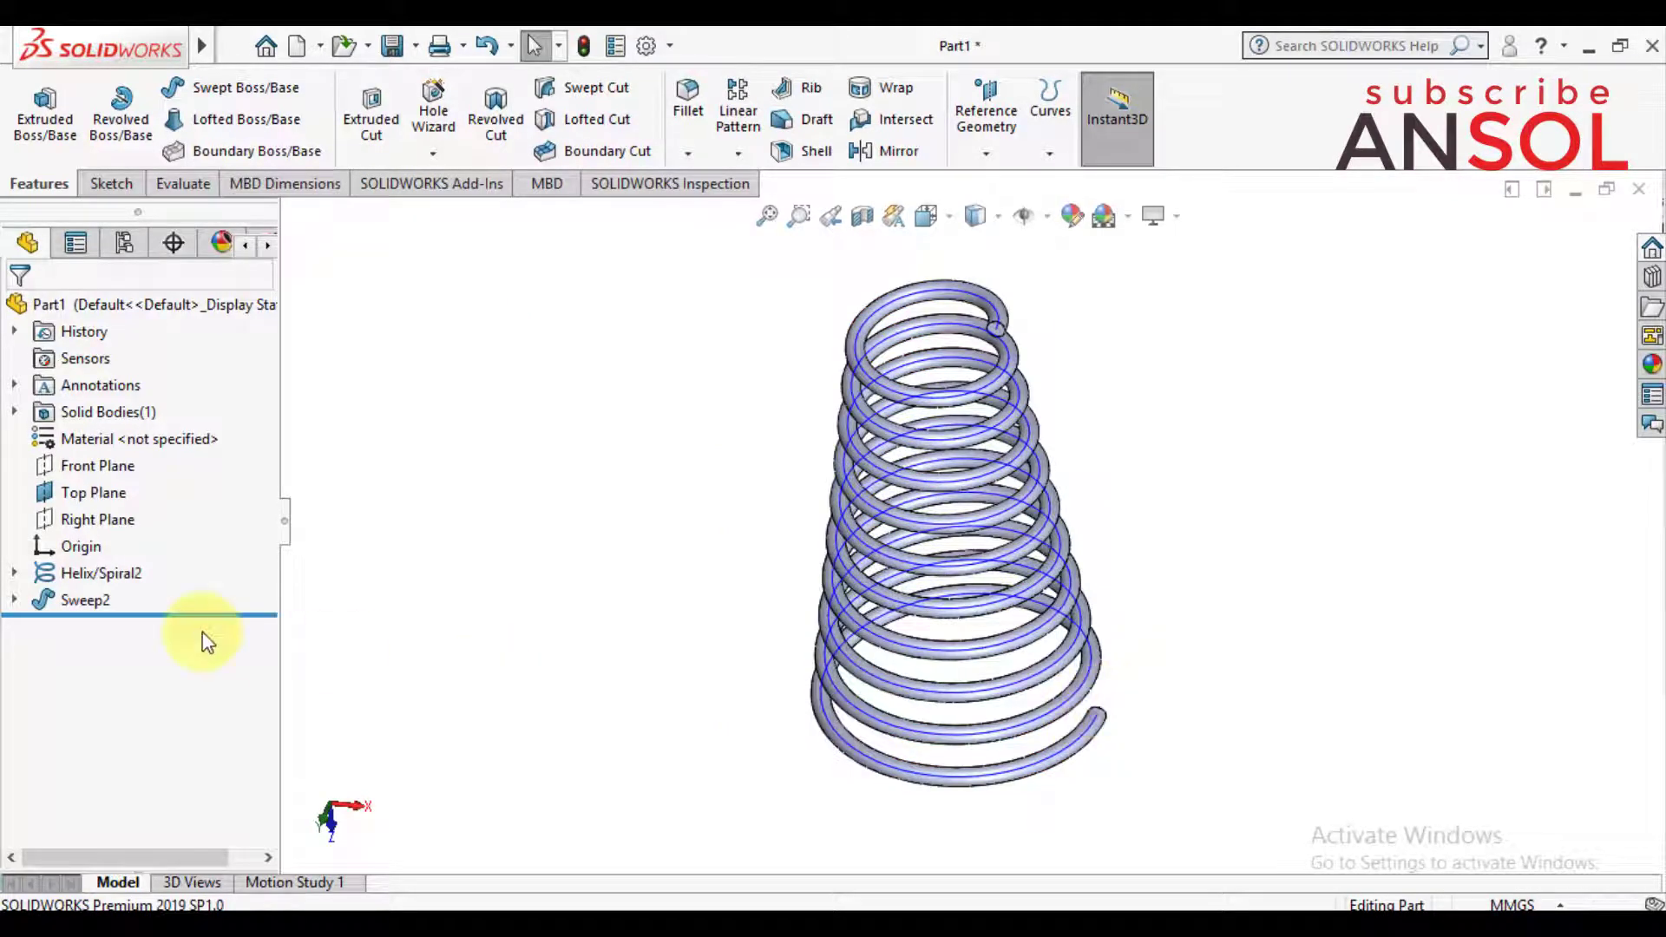
Step: Edit Helix/Spiral2 to a 90° start angle and inspect the rebuilt spring
click(104, 572)
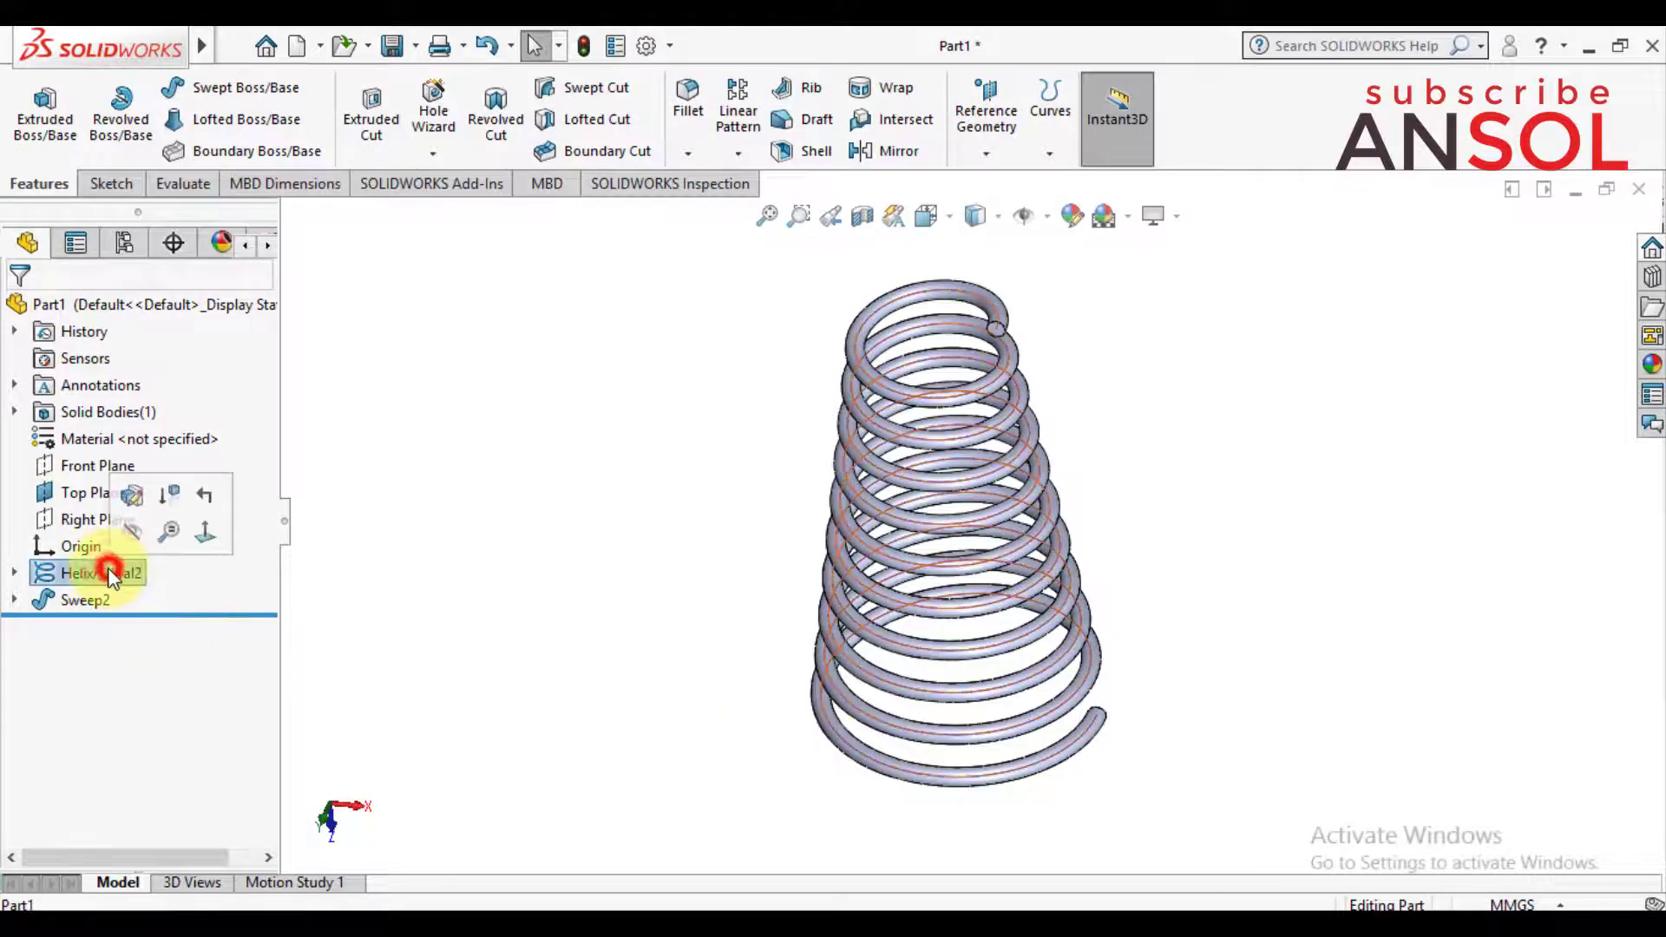
click(132, 496)
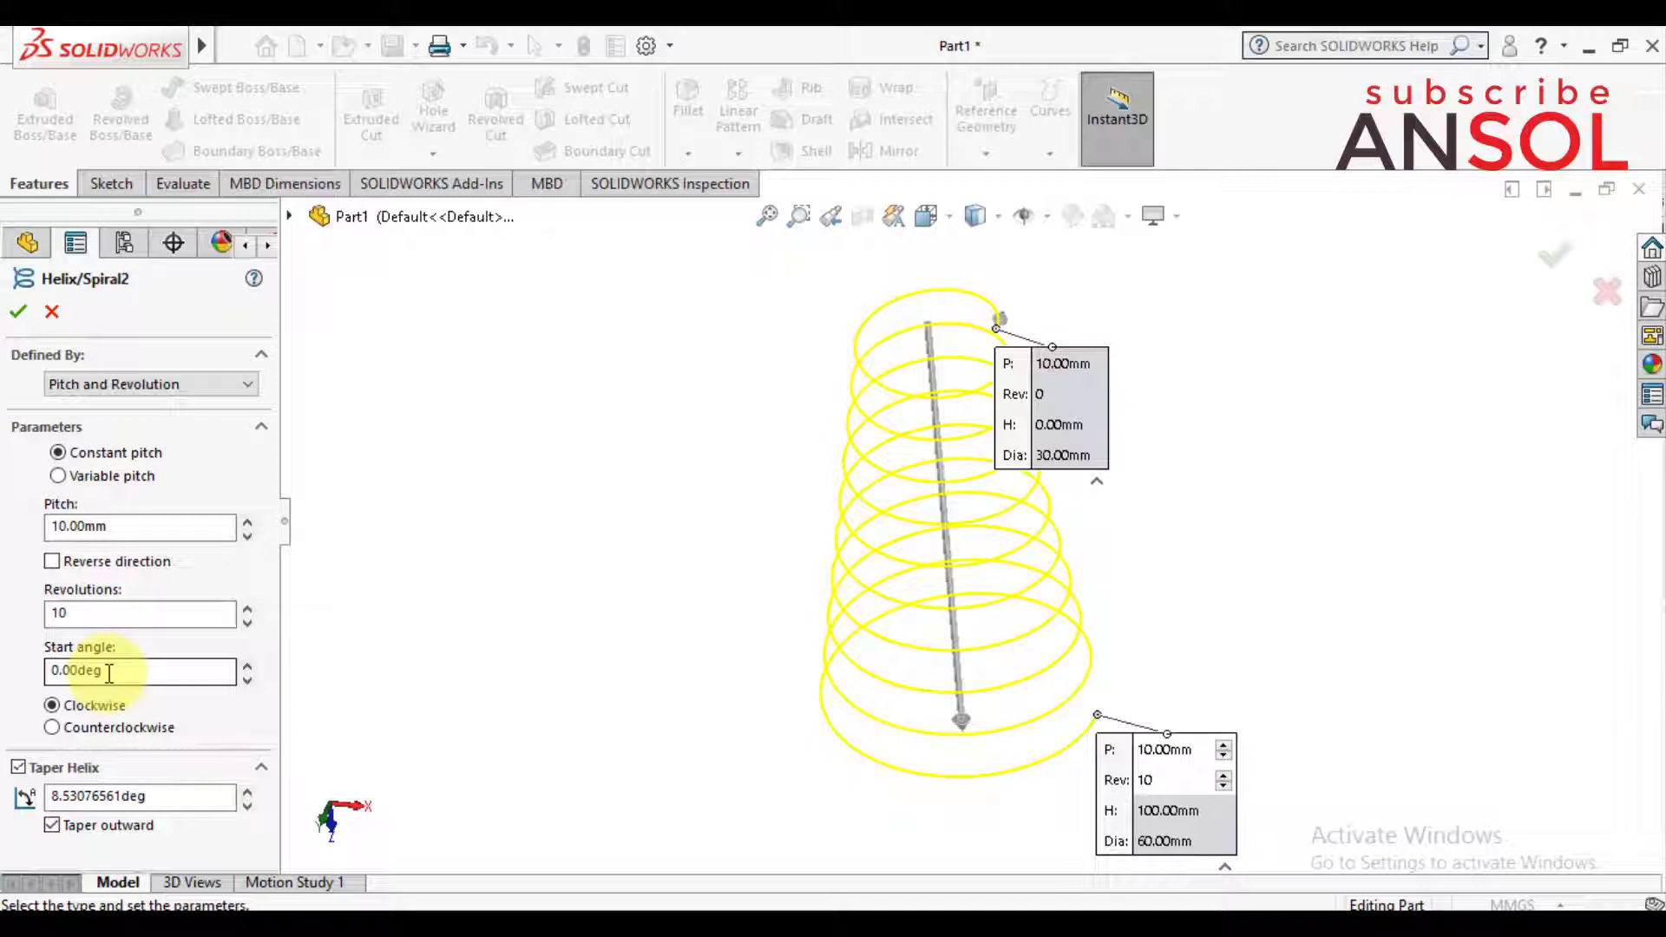
double_click(106, 671)
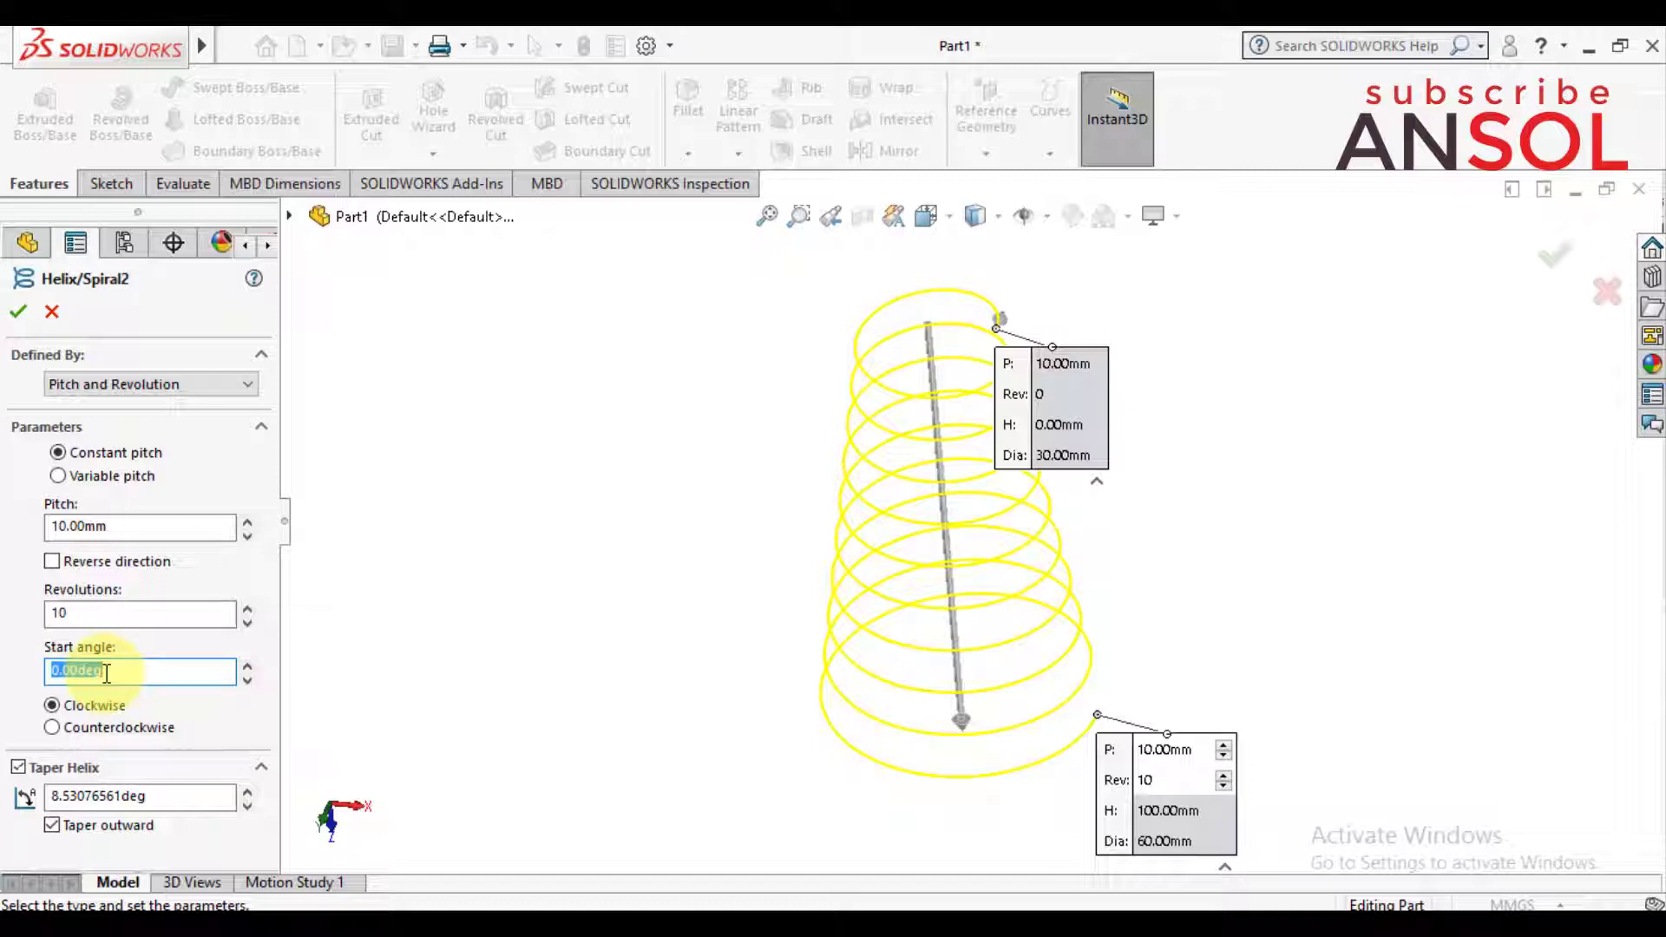
text(90)
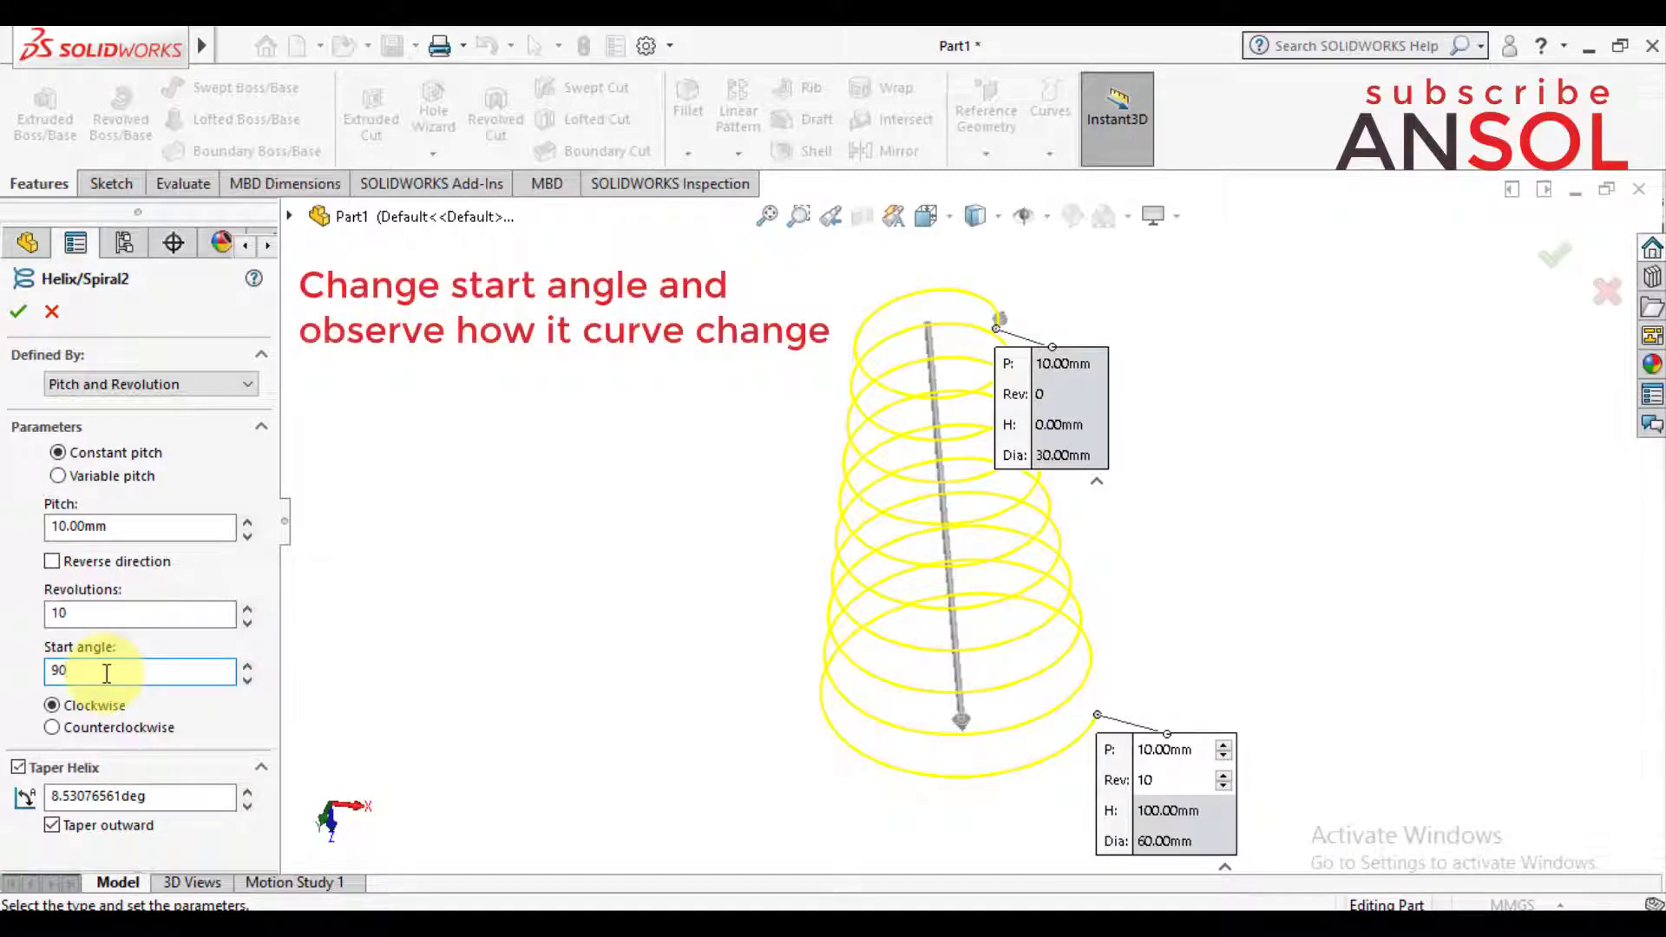
key(Return)
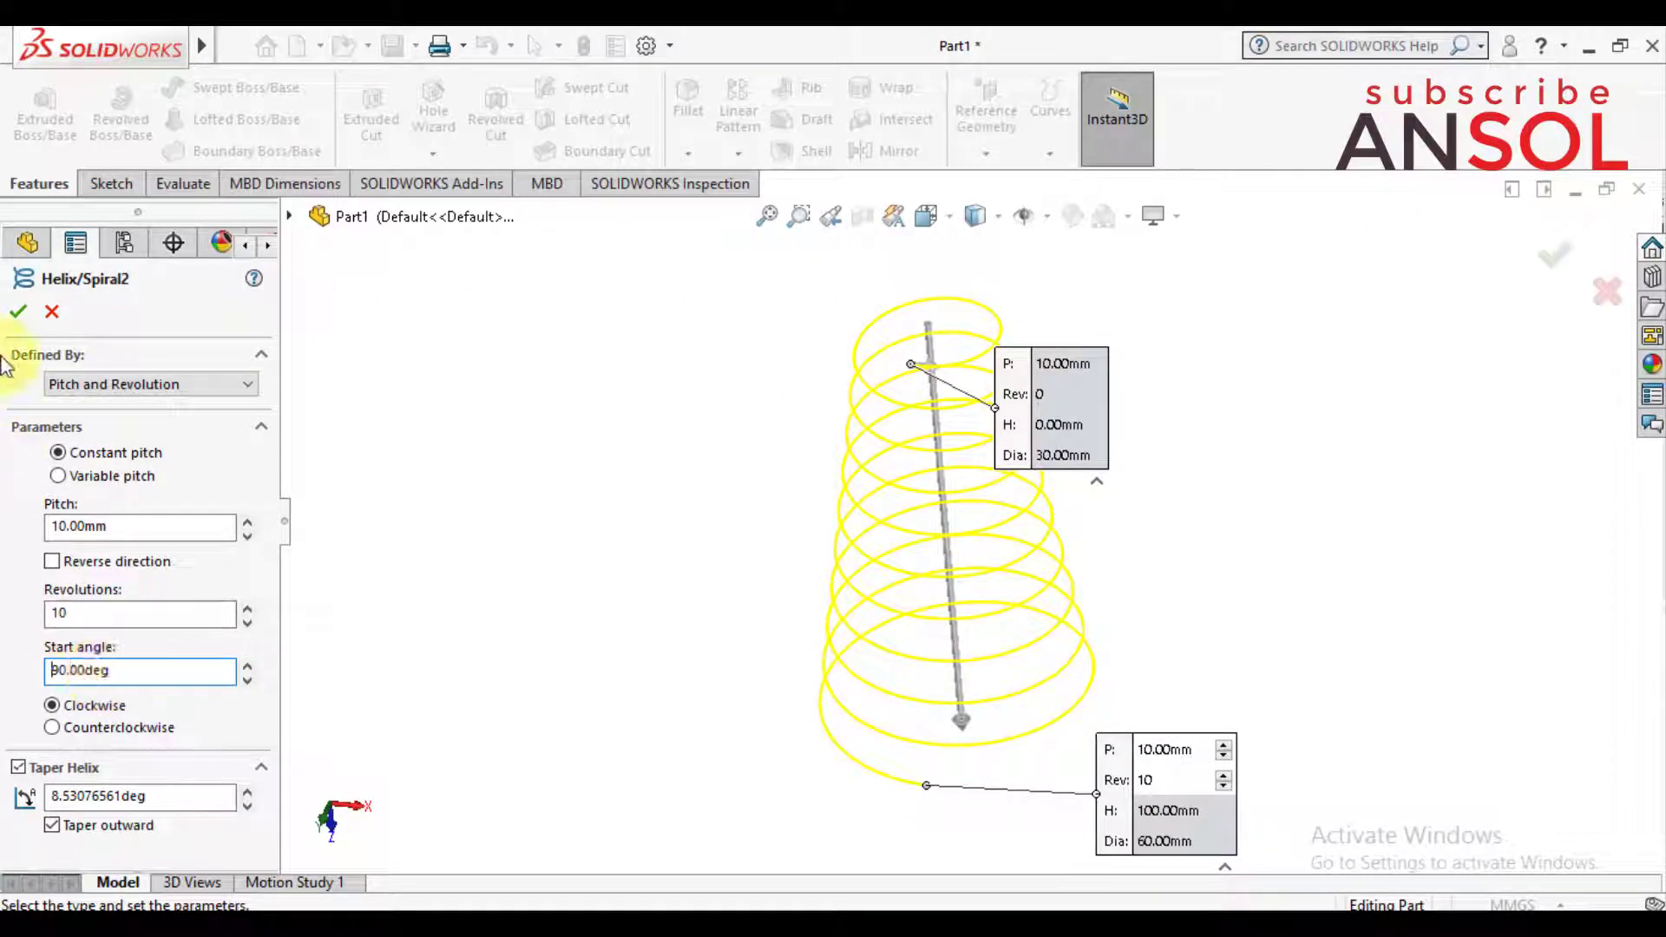
click(13, 314)
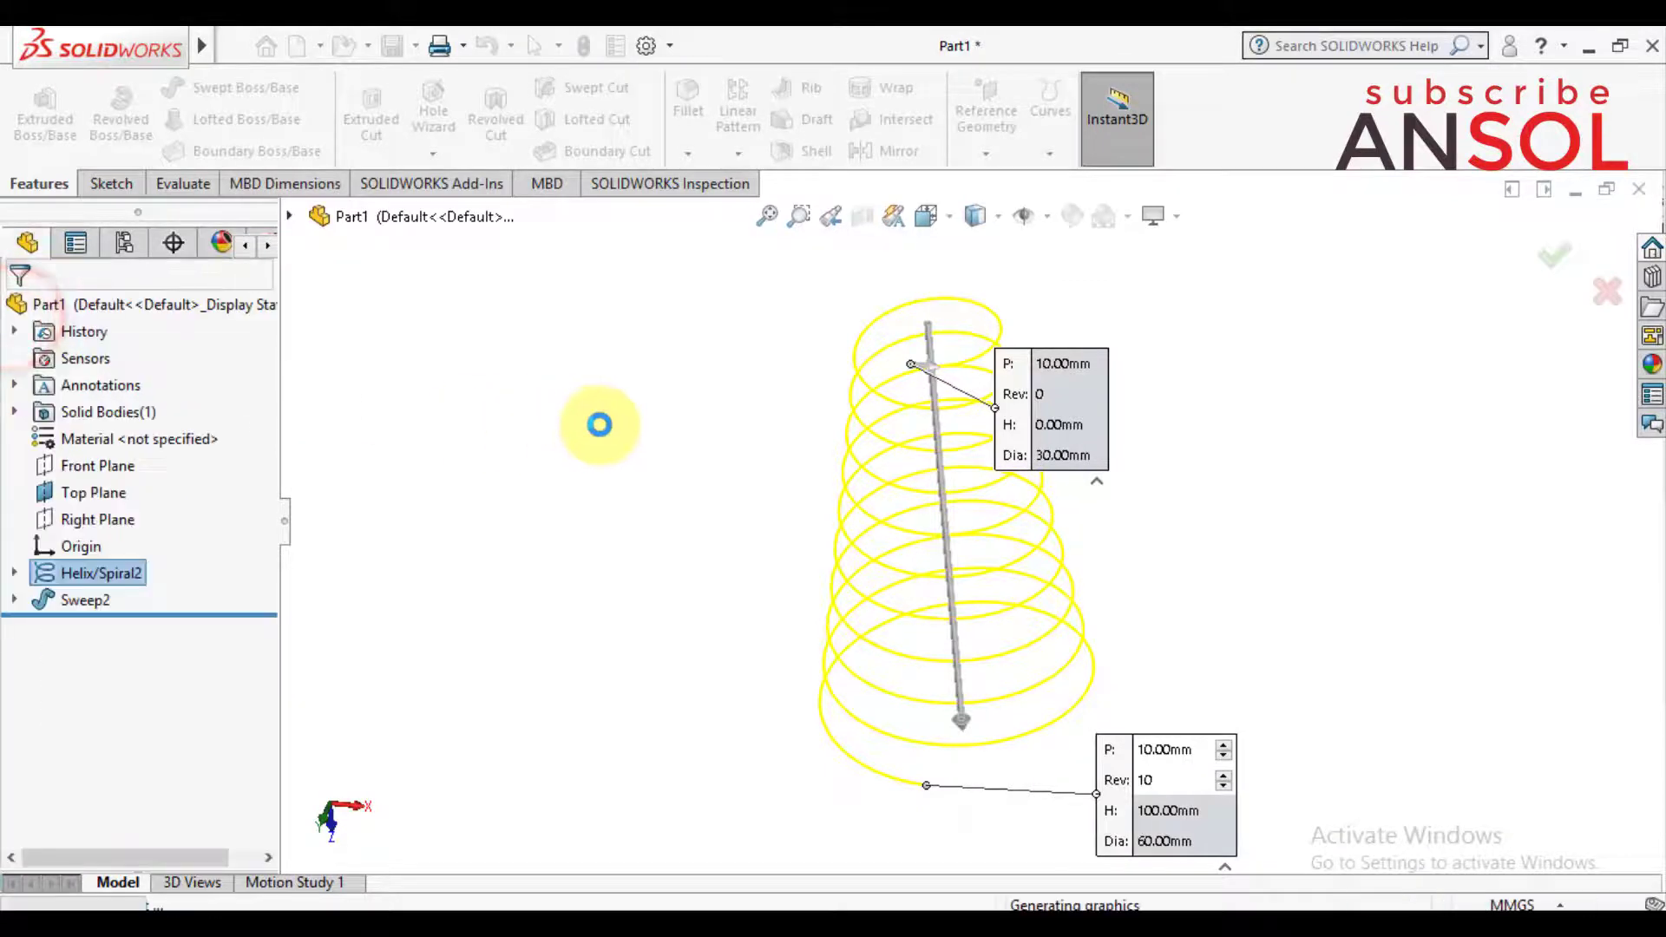
mouse_move(631, 451)
middle_down()
mouse_move(643, 520)
mouse_move(636, 451)
mouse_move(607, 477)
middle_up()
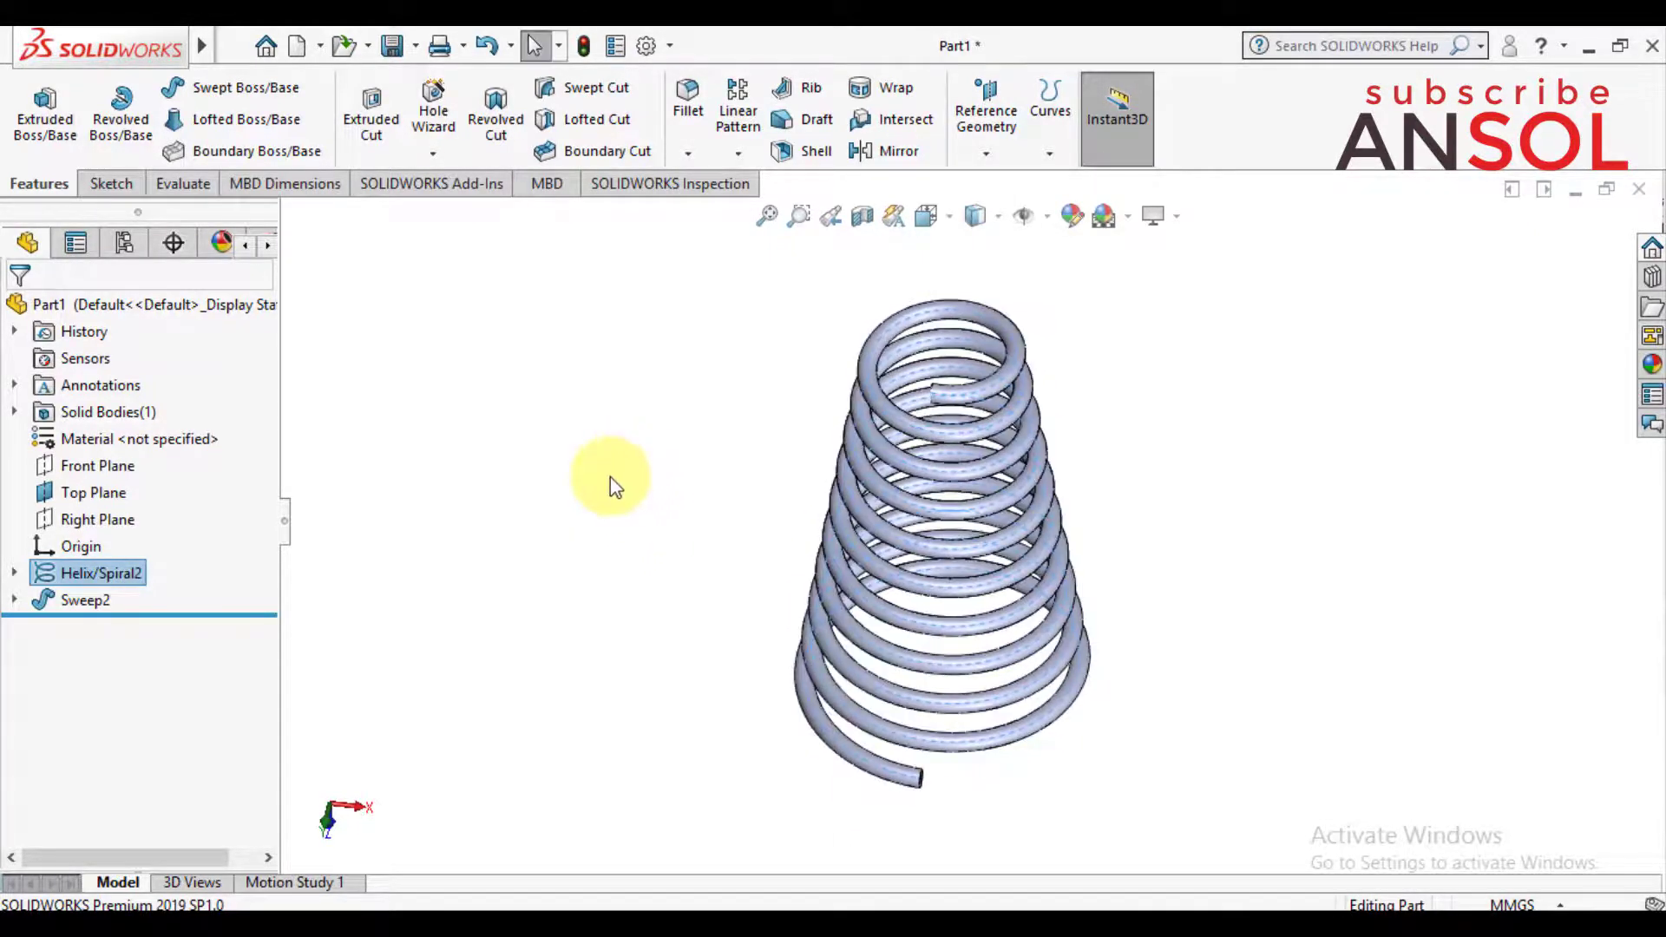
Step: Edit Helix/Spiral2 back to a 0° start angle with 10.5 revolutions
click(121, 574)
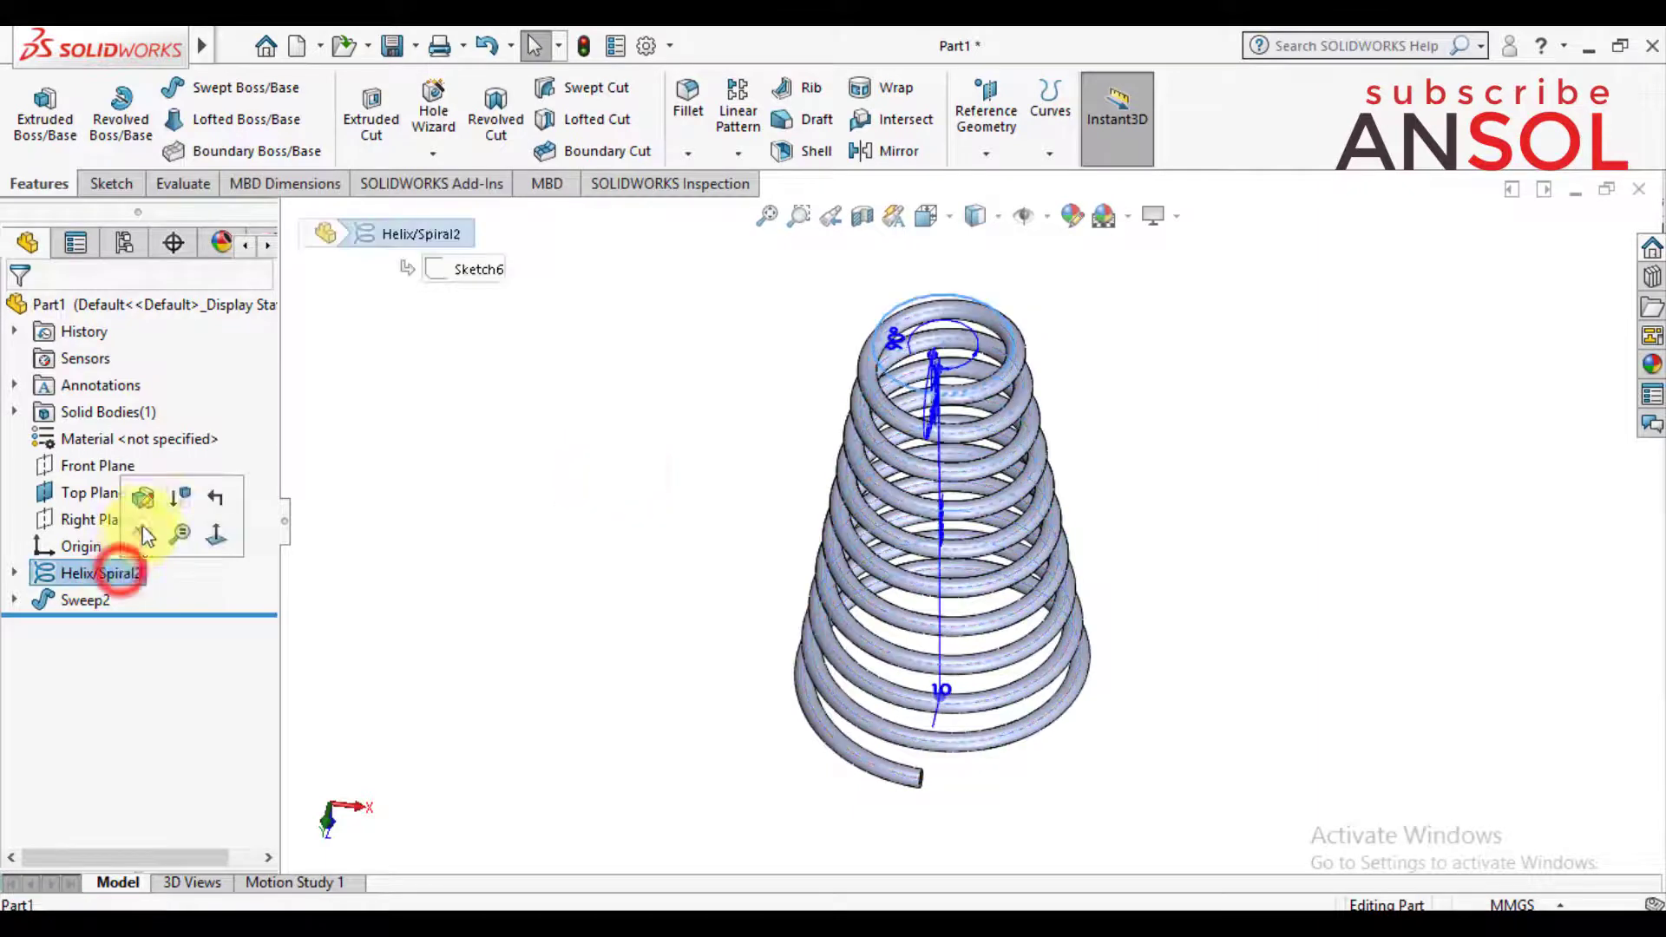
click(143, 500)
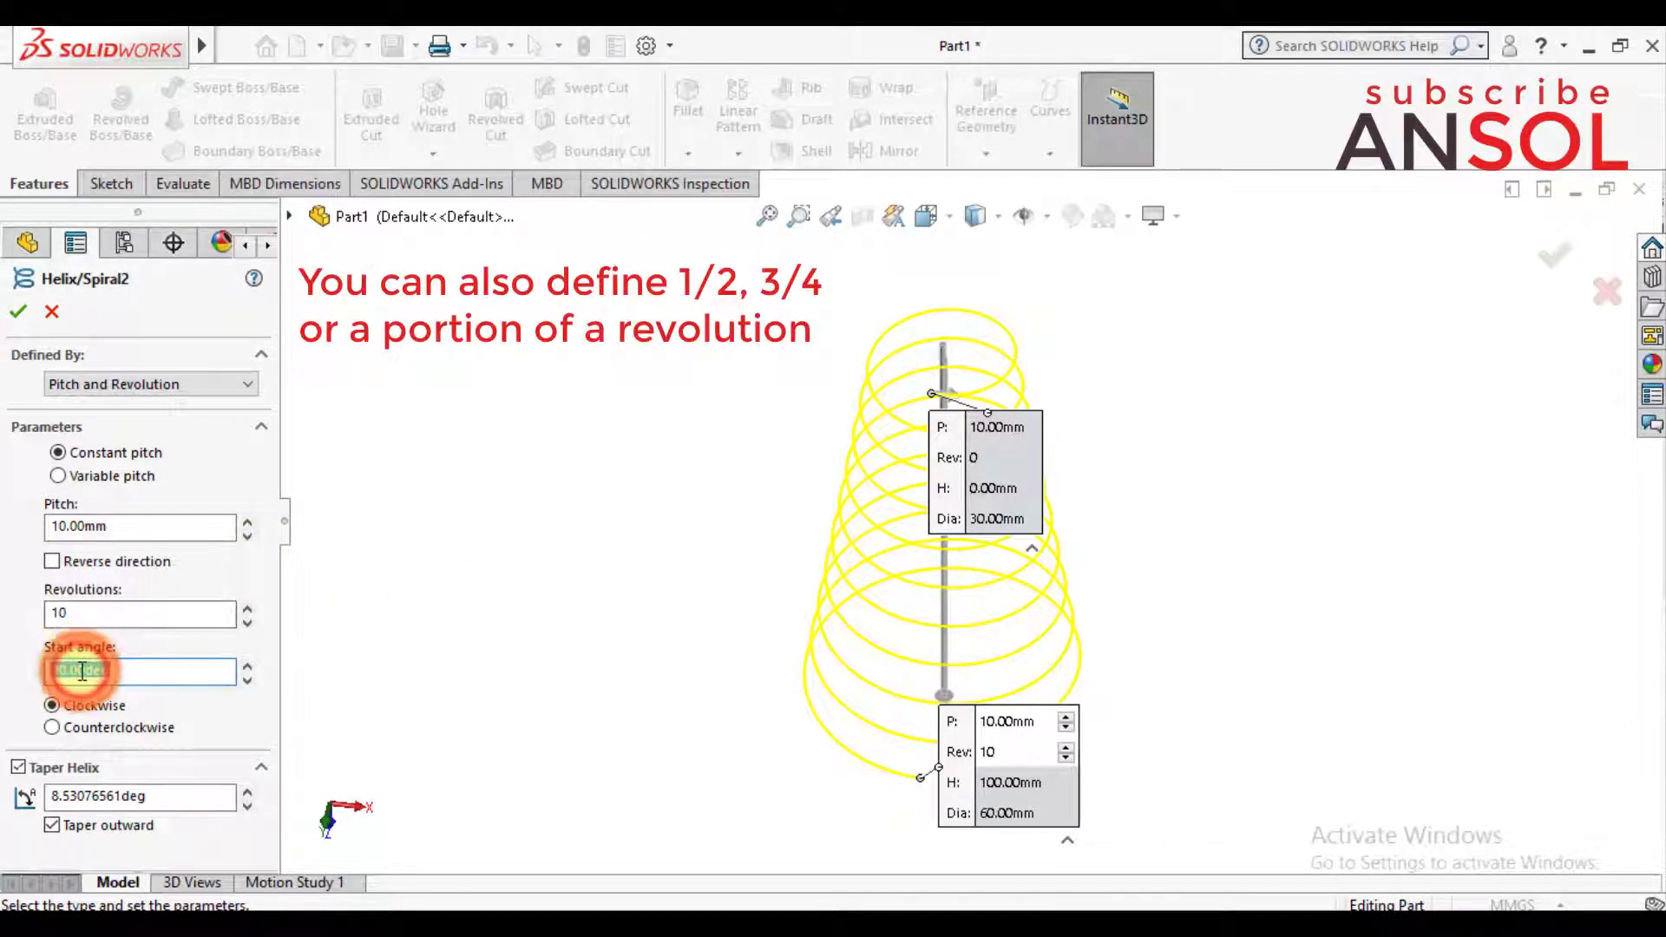
text(0)
key(Return)
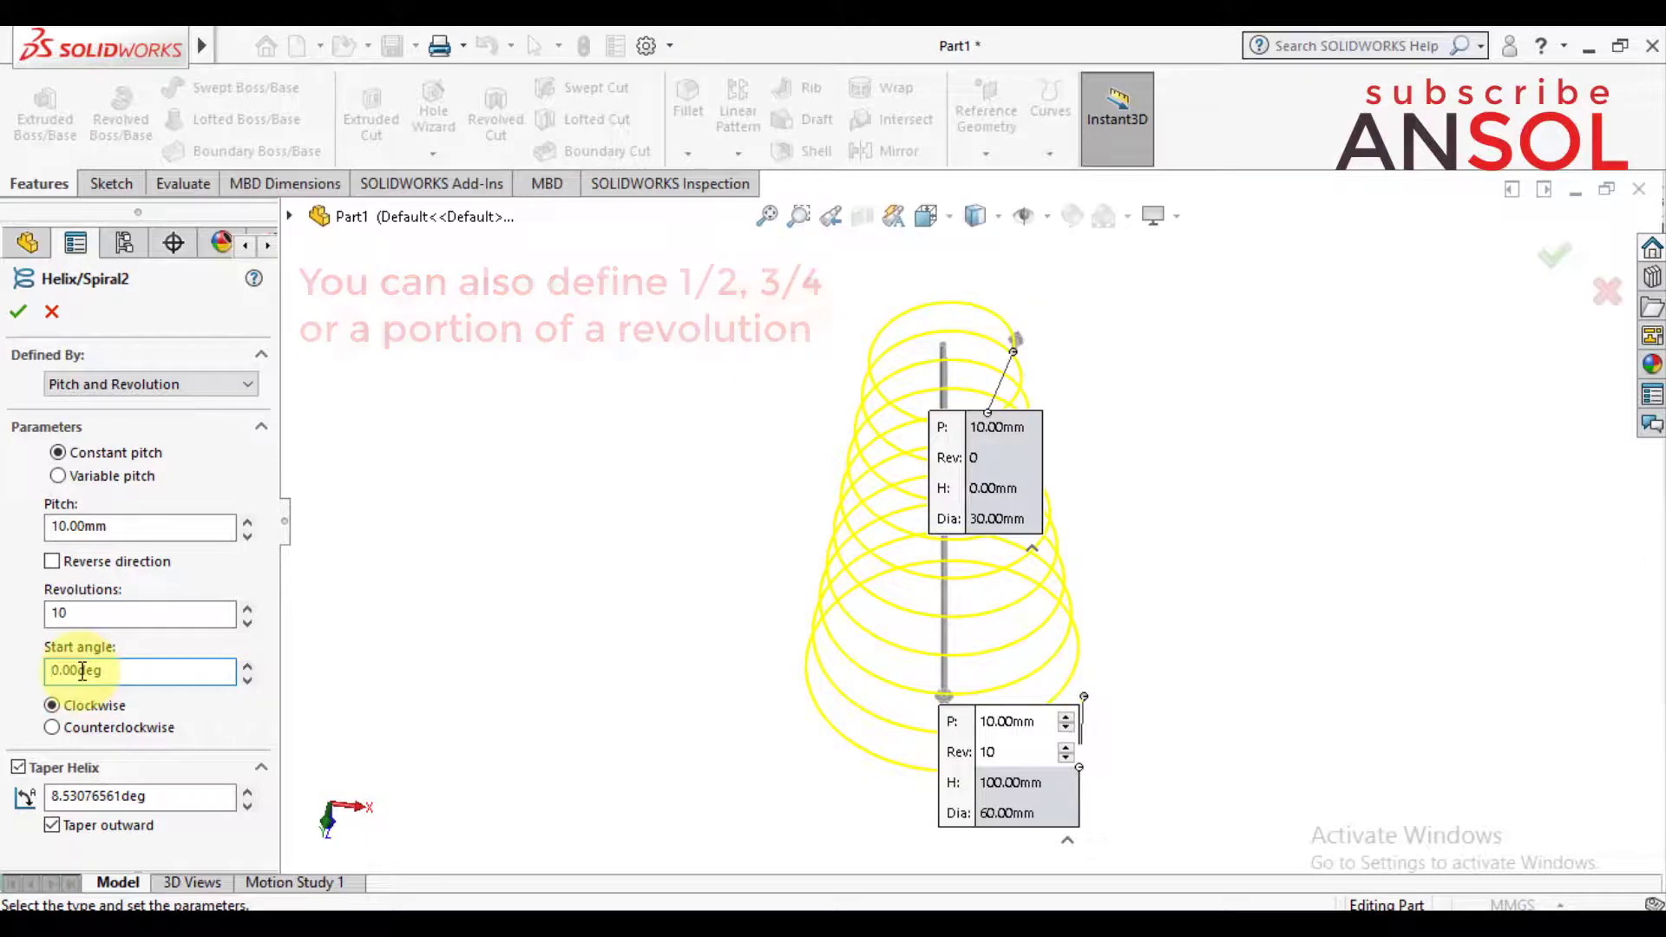
click(83, 619)
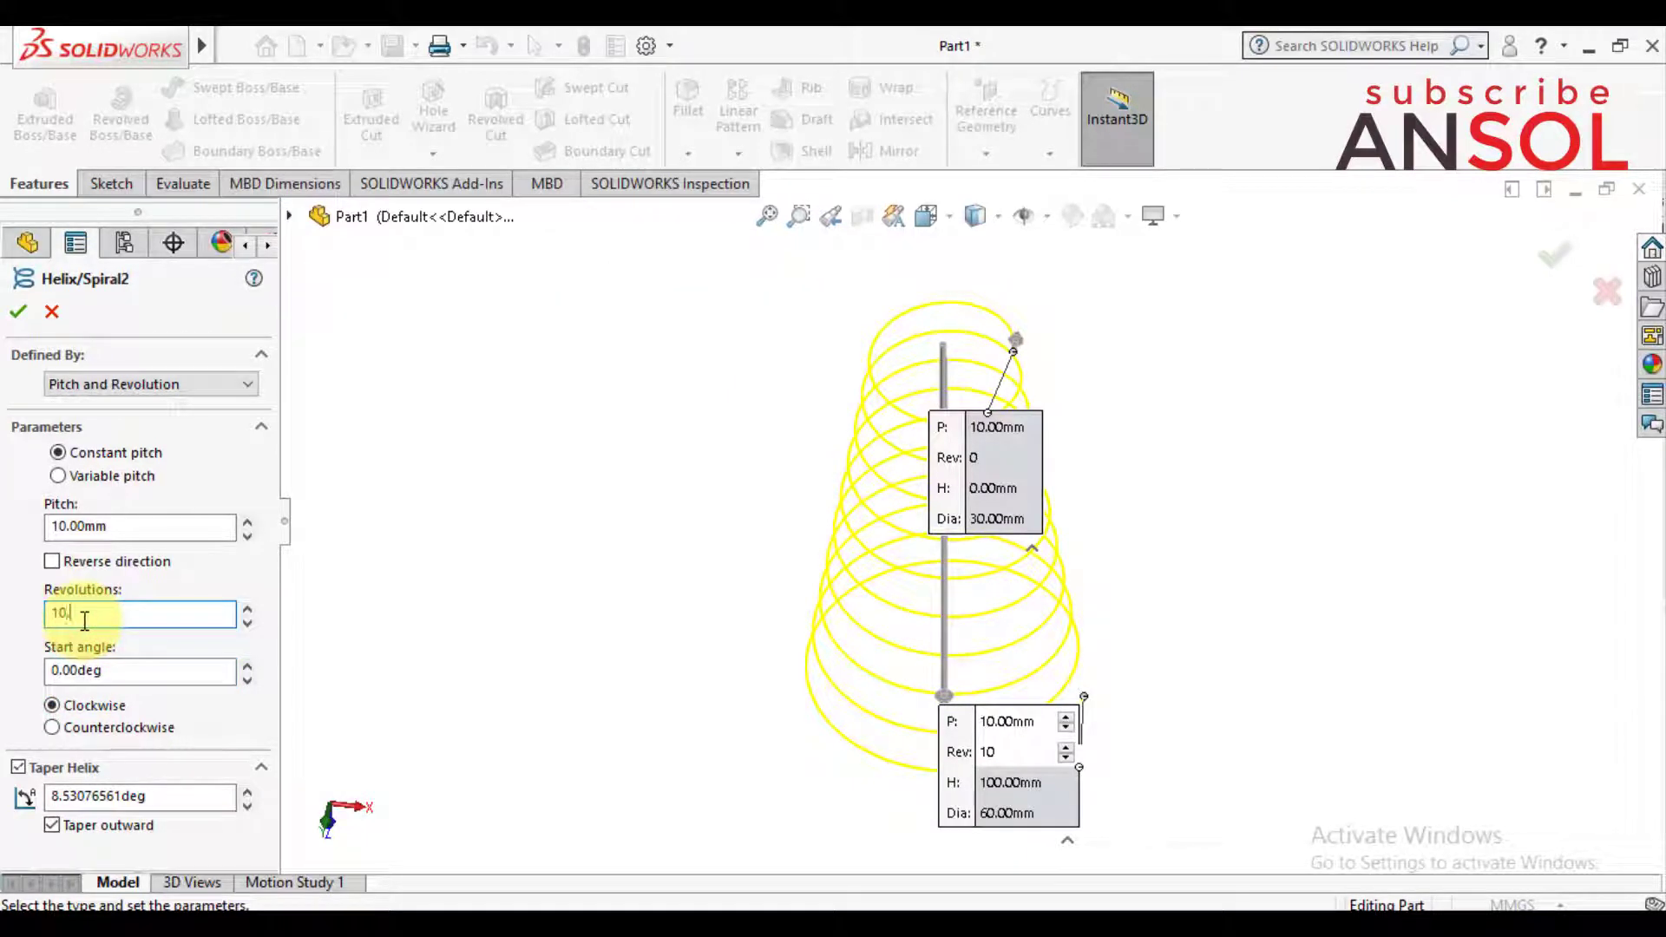
text(5)
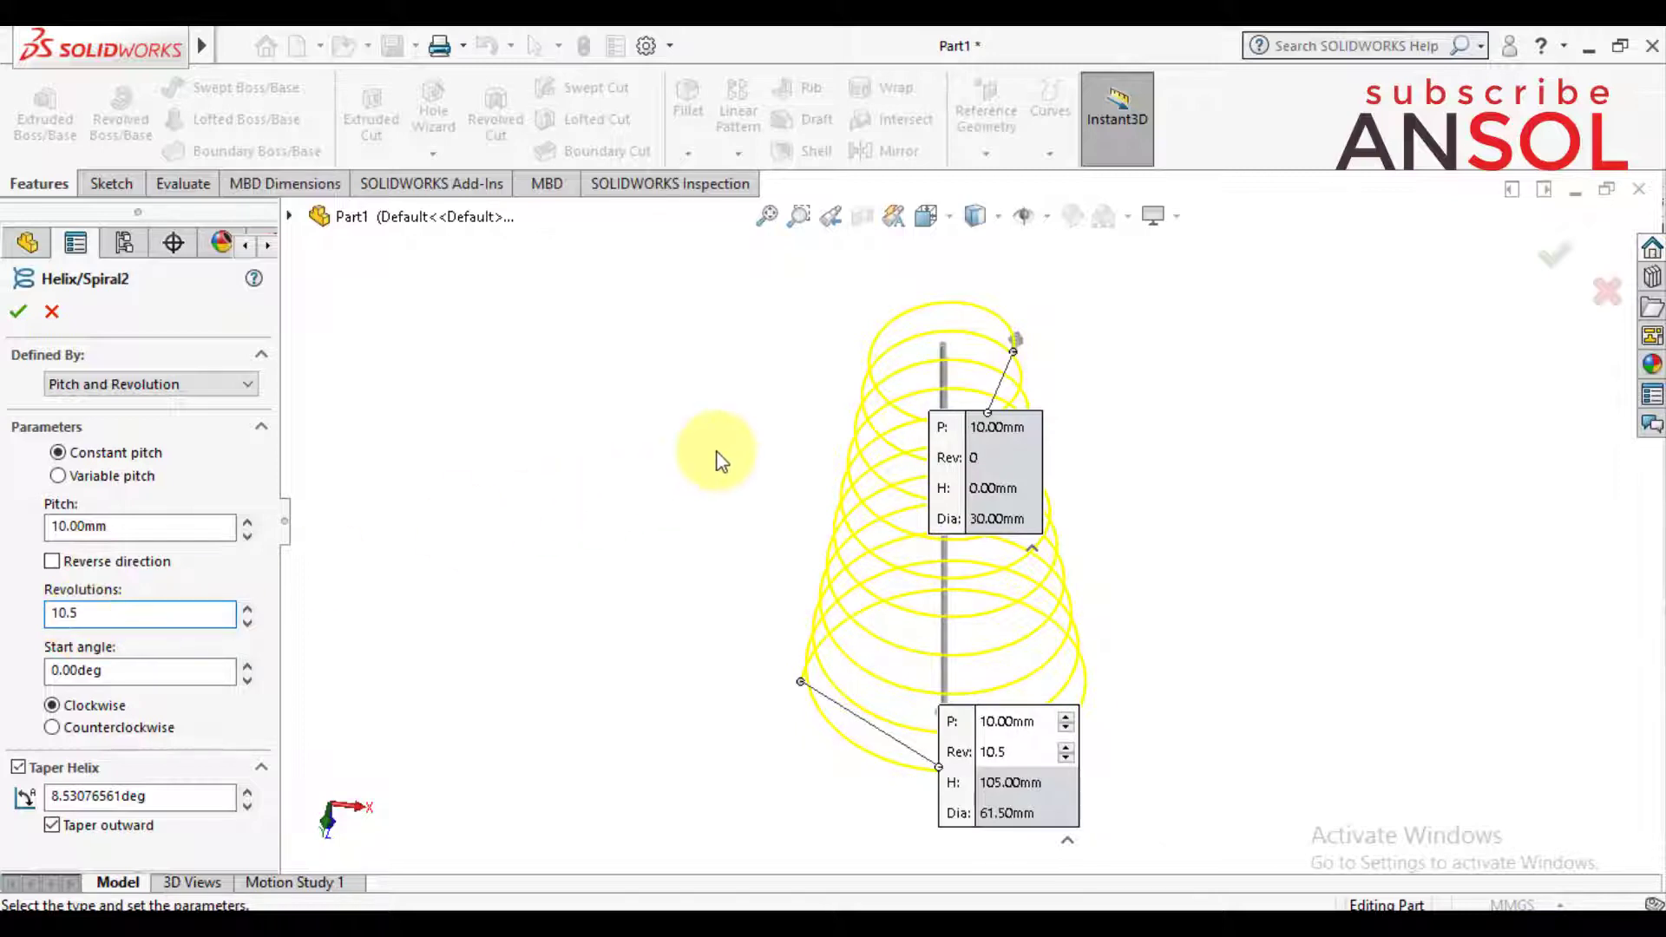
click(19, 314)
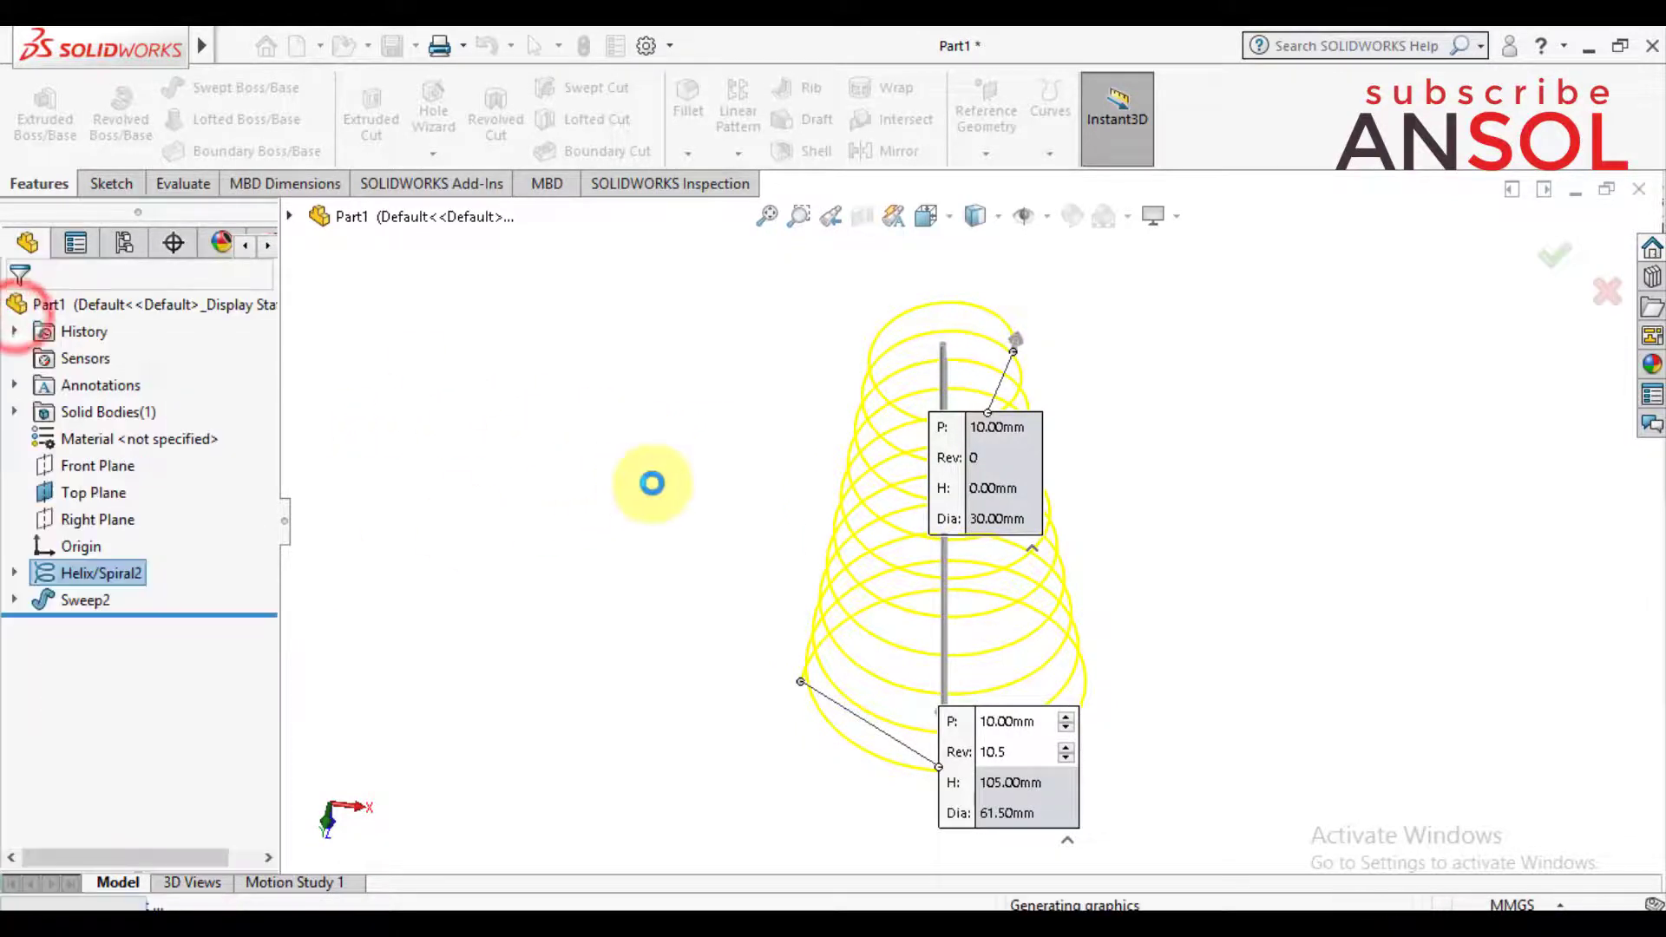
middle_drag(652, 482, 729, 547)
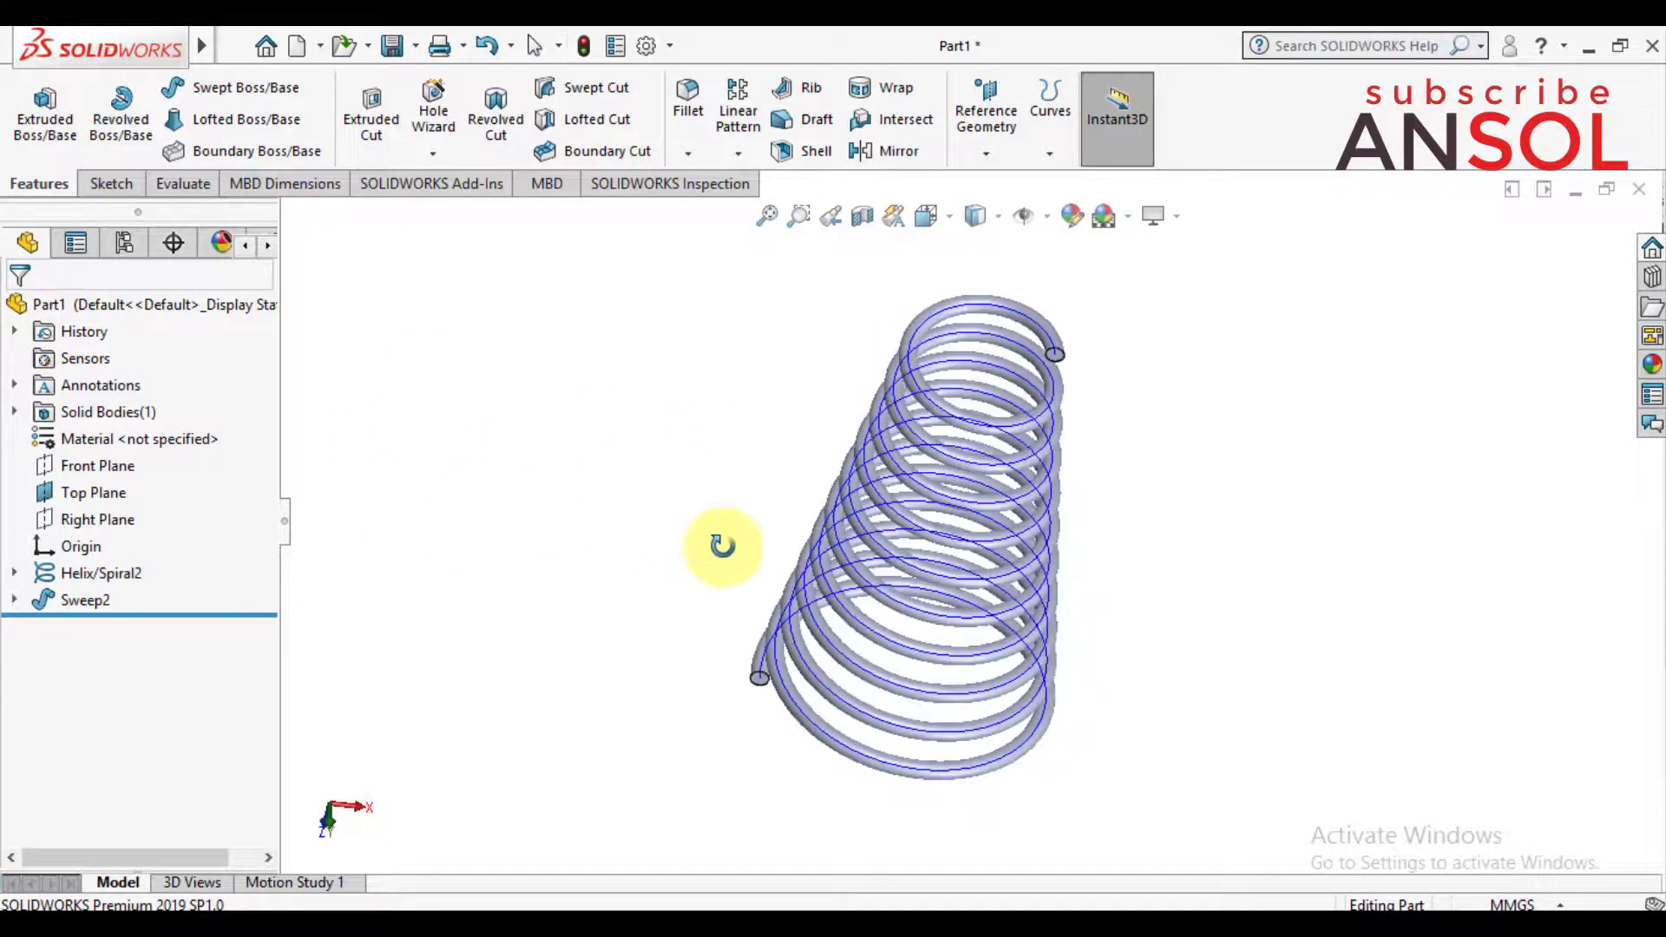
Step: Hide the Helix/Spiral2 curve and view the spring's lower end
click(156, 577)
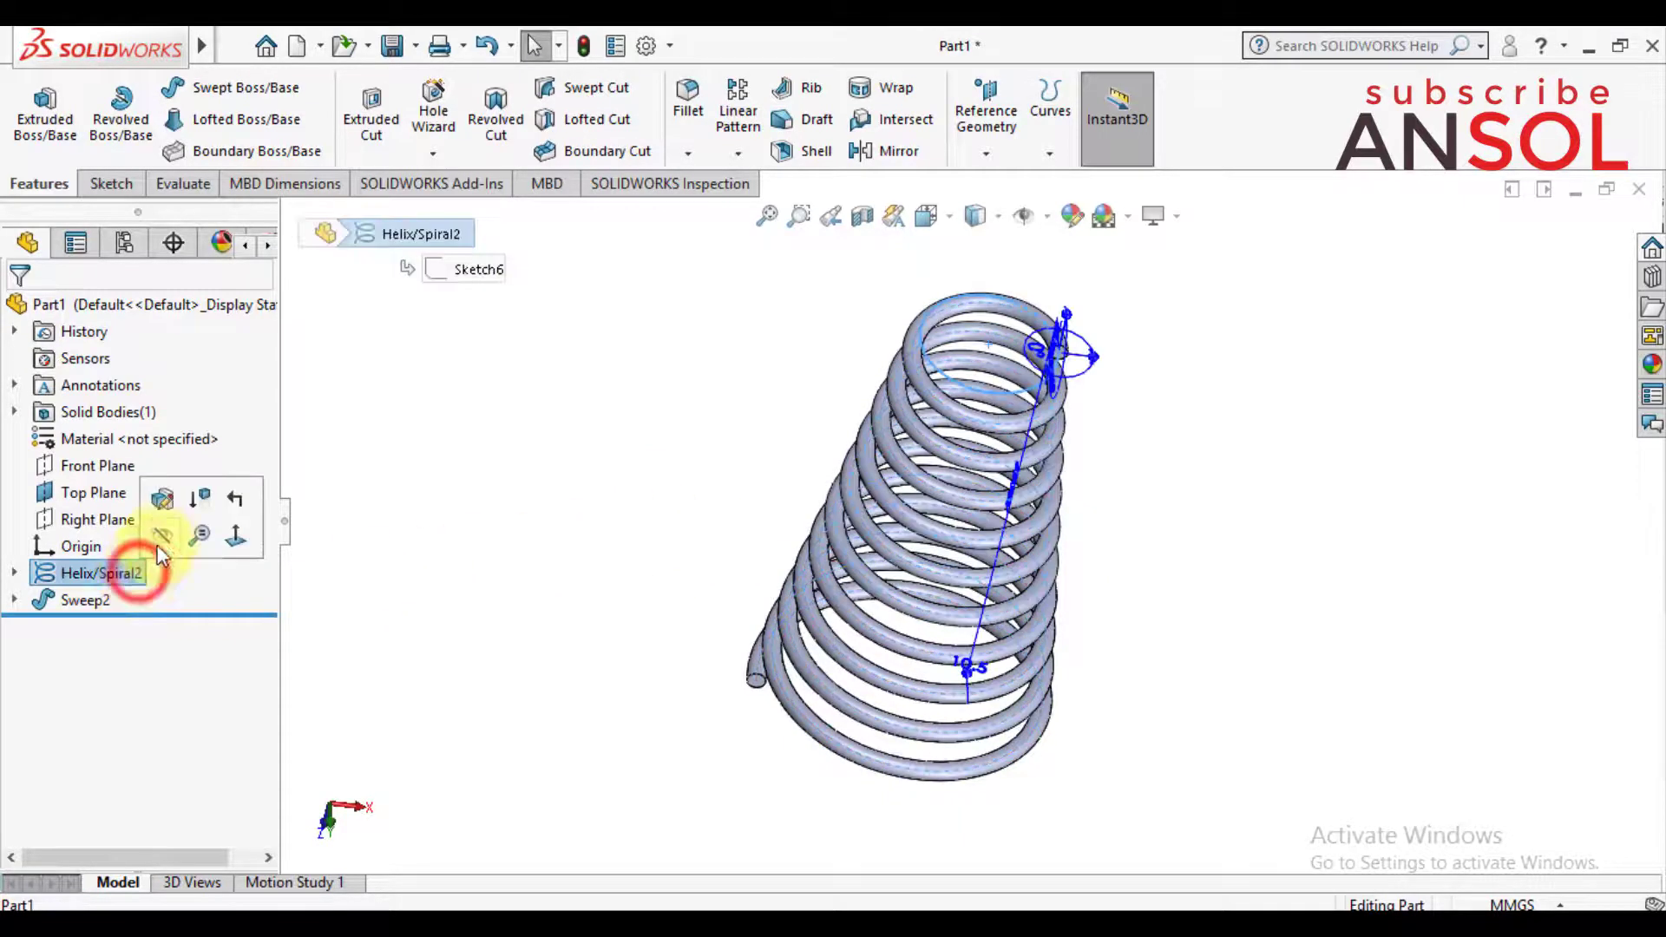
click(161, 540)
click(544, 474)
middle_drag(996, 387, 651, 486)
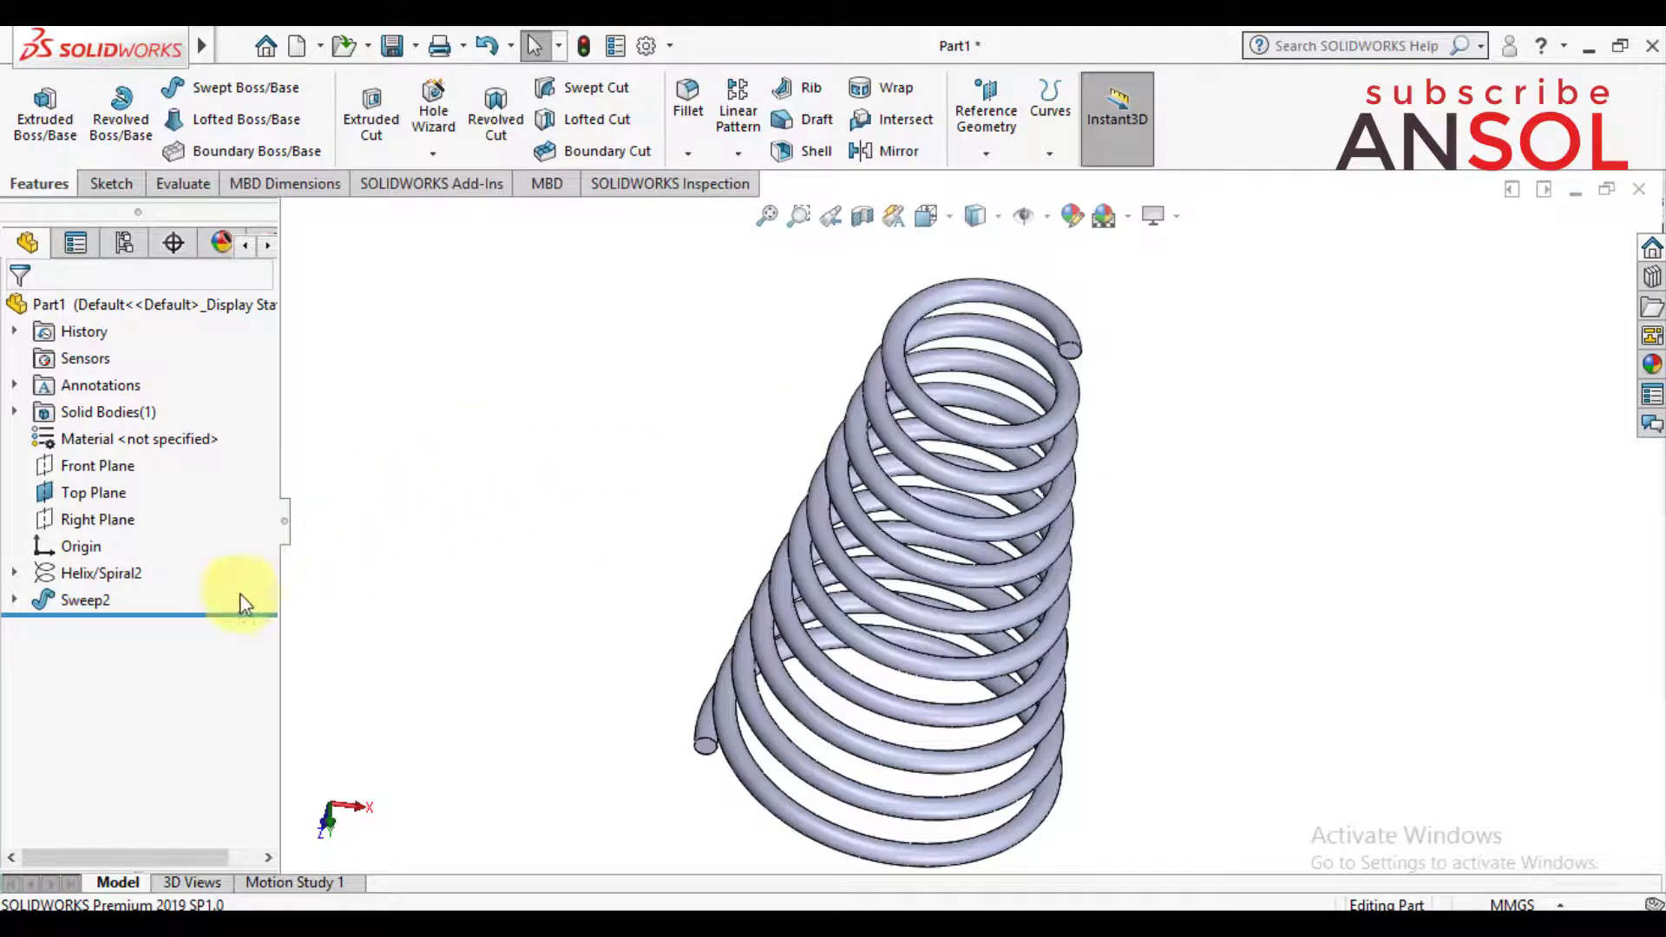
Step: Edit Helix/Spiral2 to 10.75 revolutions, making the spring 107.50 mm tall
click(84, 574)
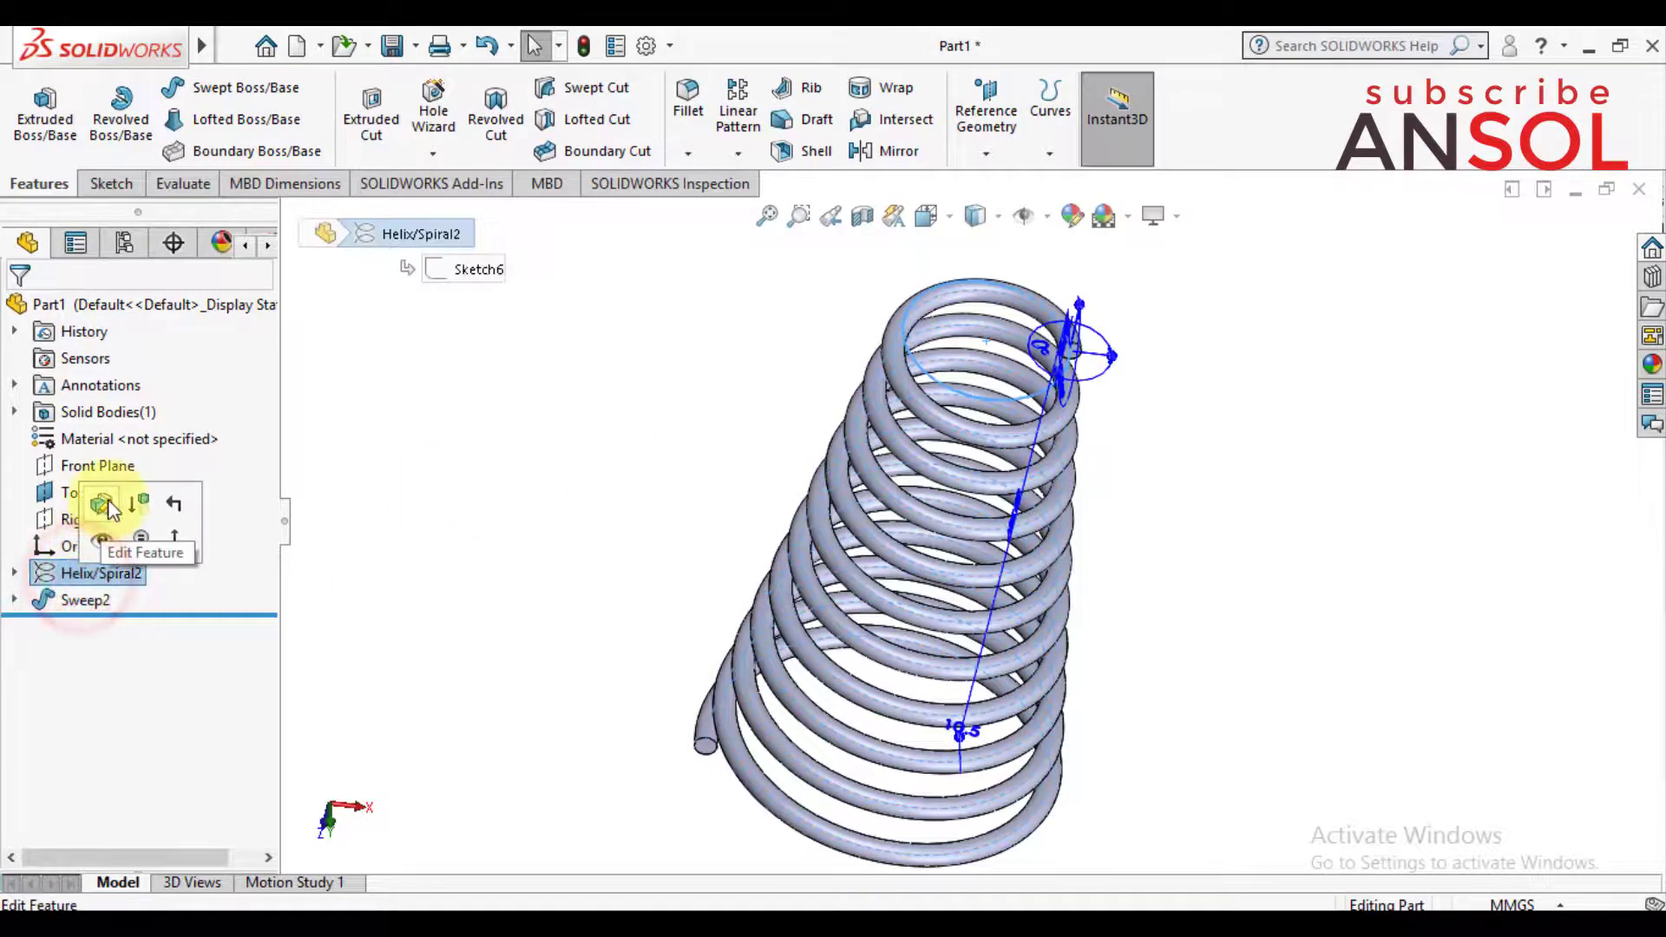
click(106, 503)
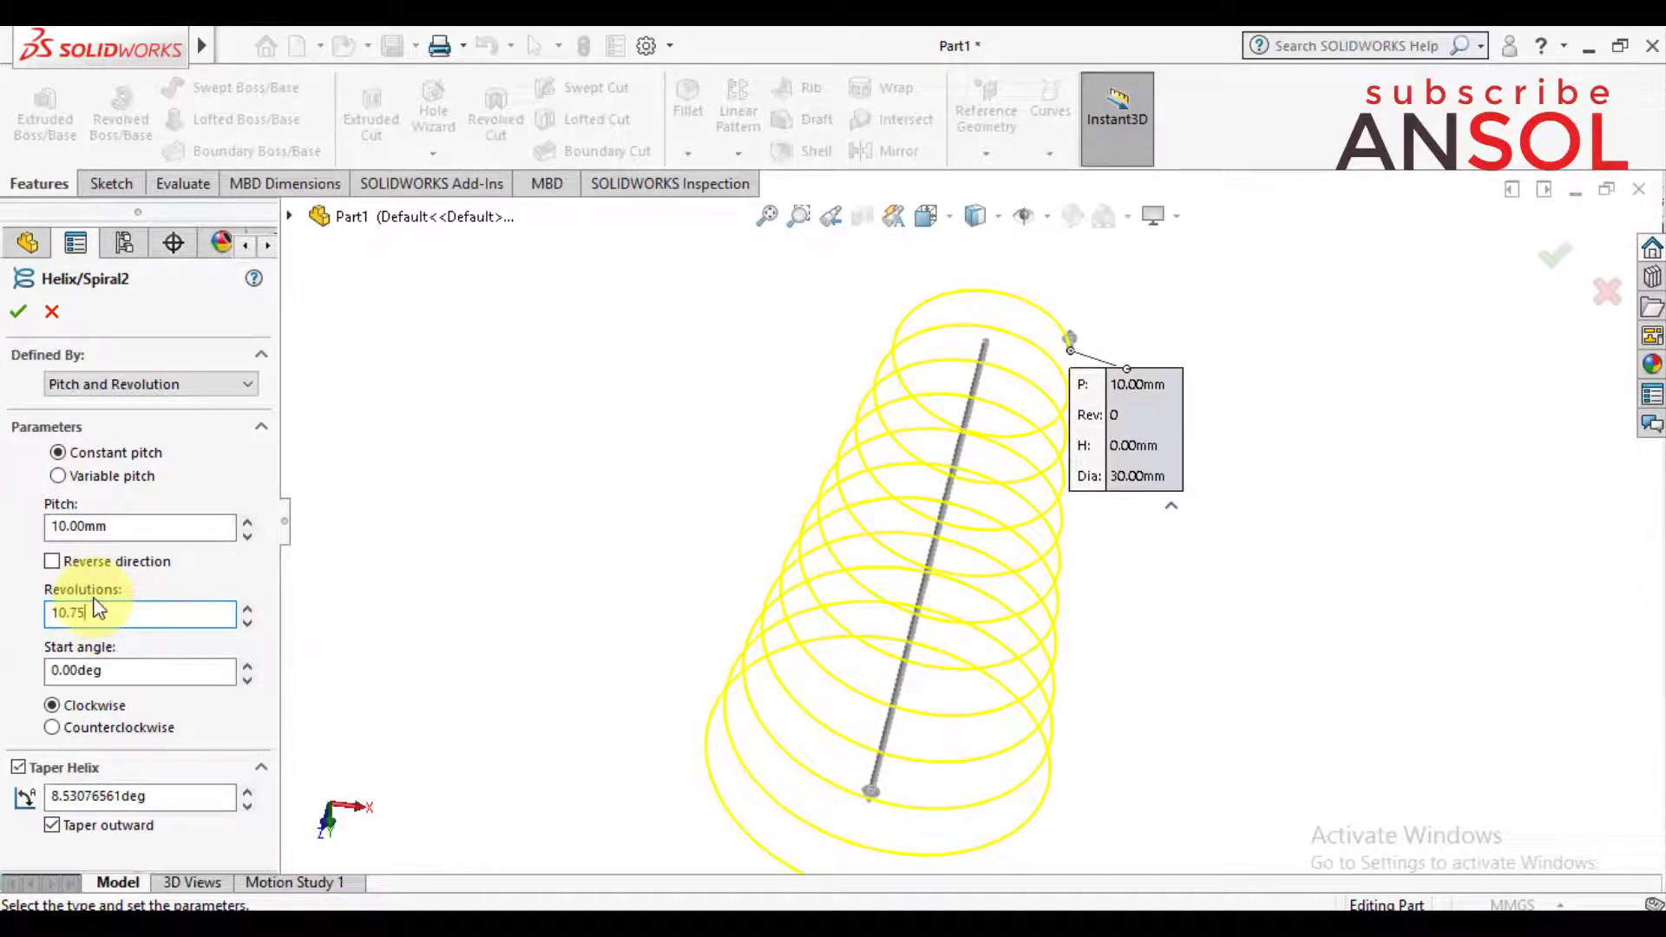
scroll(706, 571, up, 2)
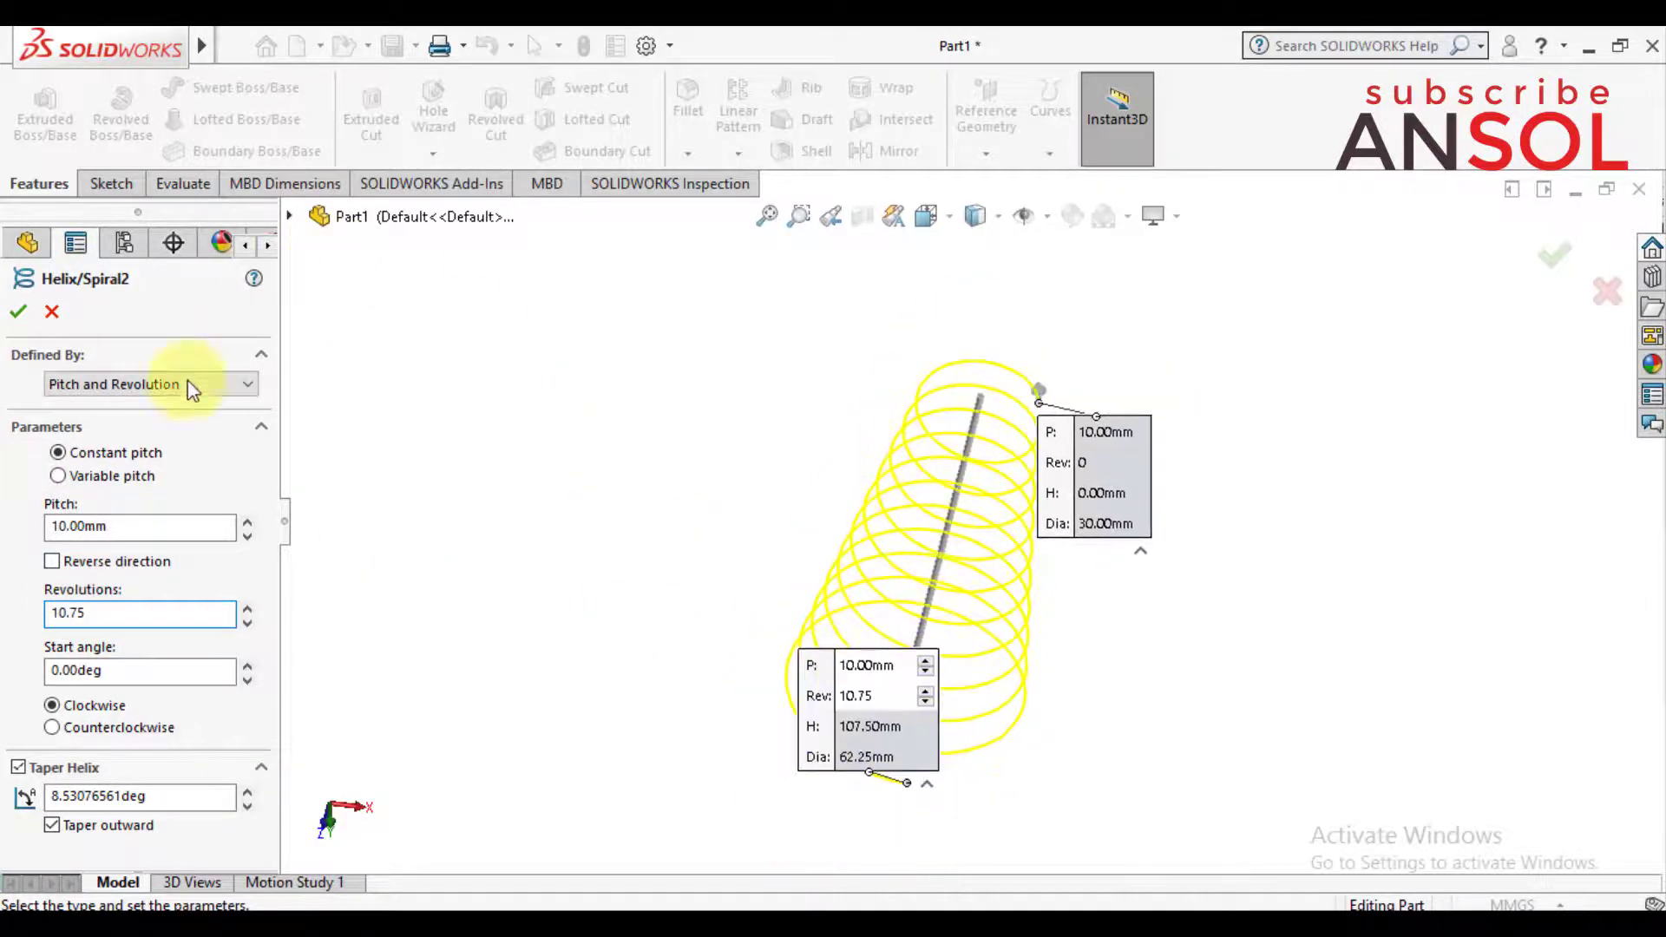
click(19, 311)
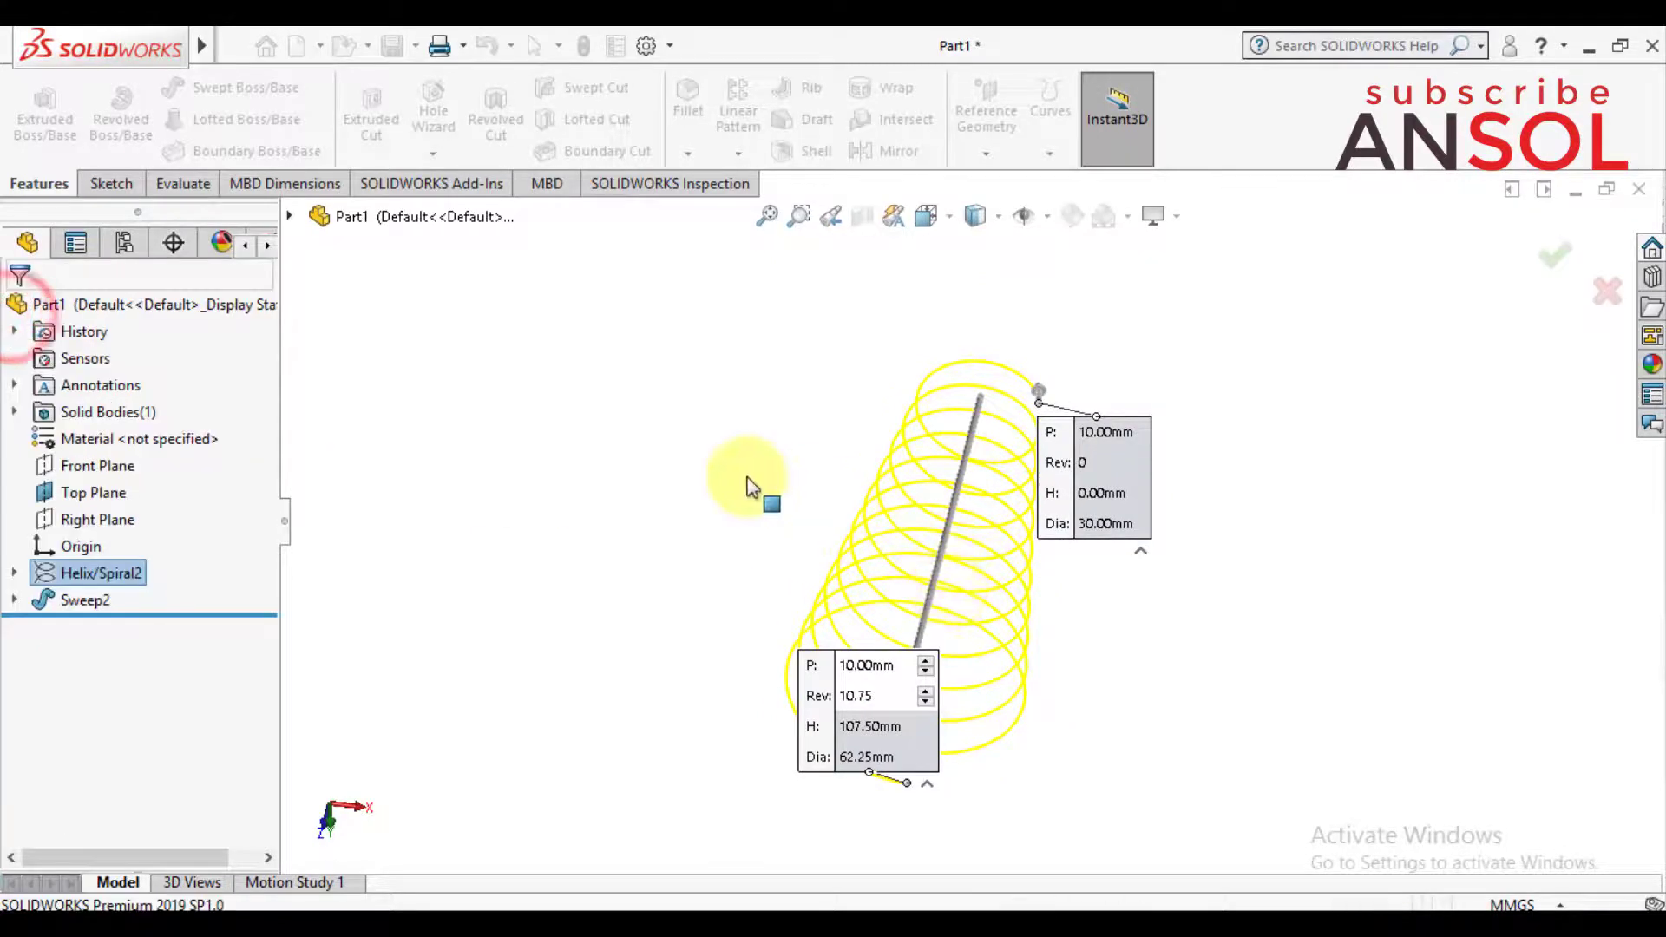
mouse_move(734, 474)
middle_down()
mouse_move(716, 525)
mouse_move(725, 446)
mouse_move(726, 509)
mouse_move(740, 498)
mouse_move(706, 450)
mouse_move(718, 461)
middle_up()
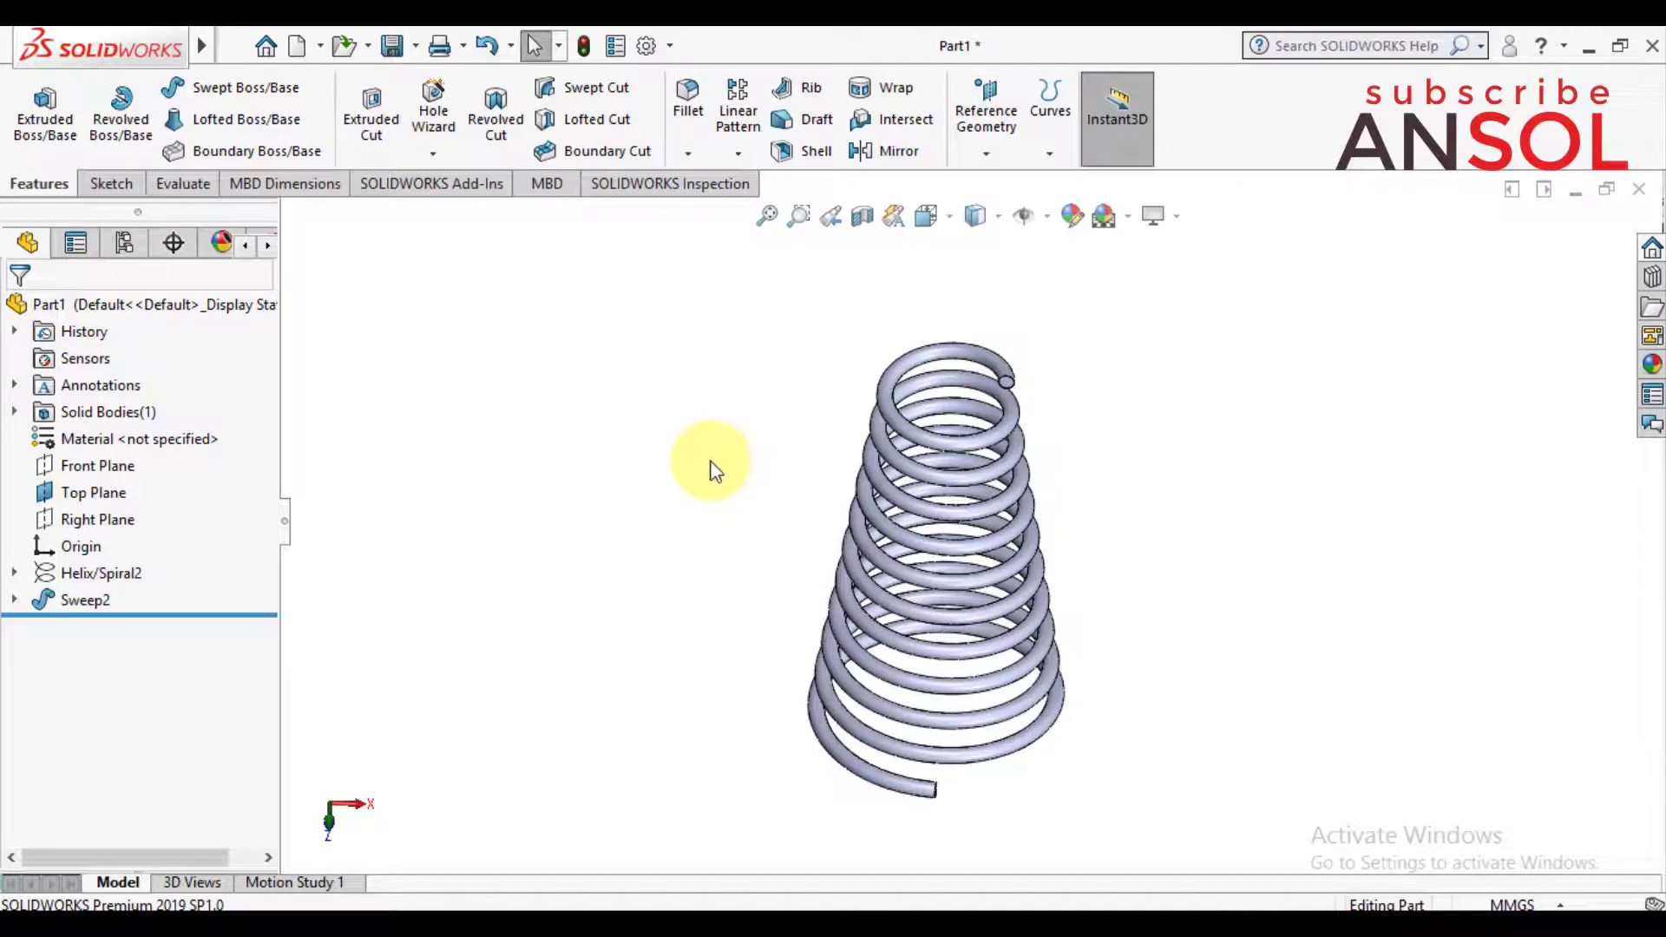
scroll(679, 486, up, 2)
scroll(946, 620, down, 3)
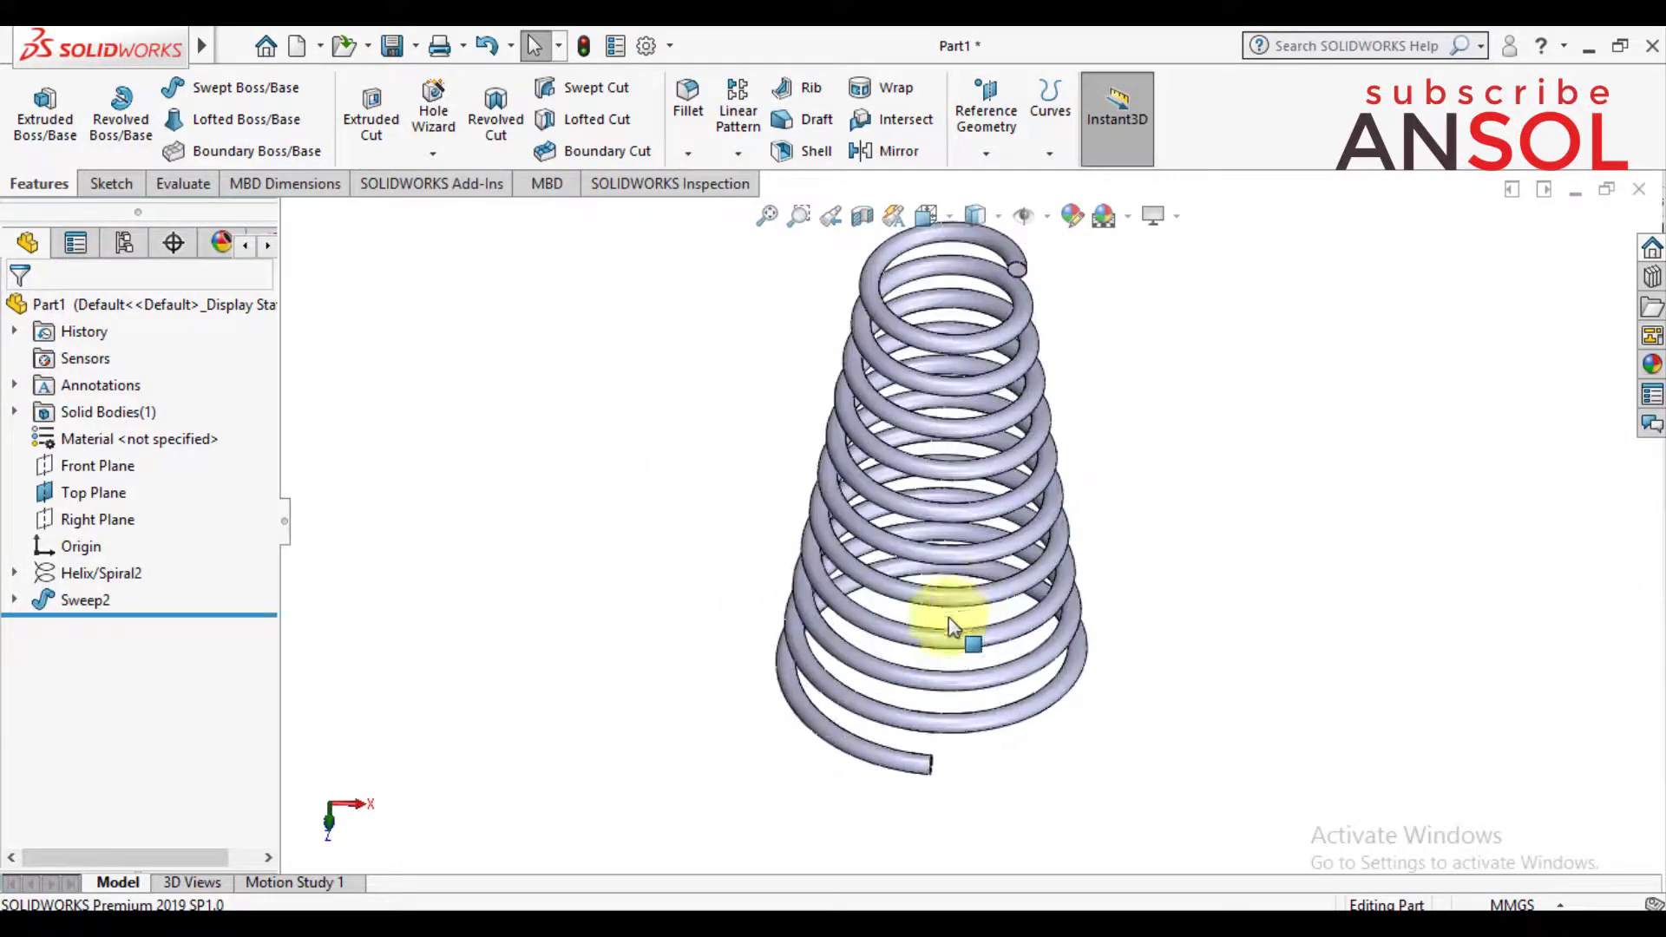
scroll(806, 472, up, 2)
scroll(814, 472, down, 2)
mouse_move(819, 472)
middle_down()
mouse_move(874, 476)
mouse_move(978, 550)
middle_up()
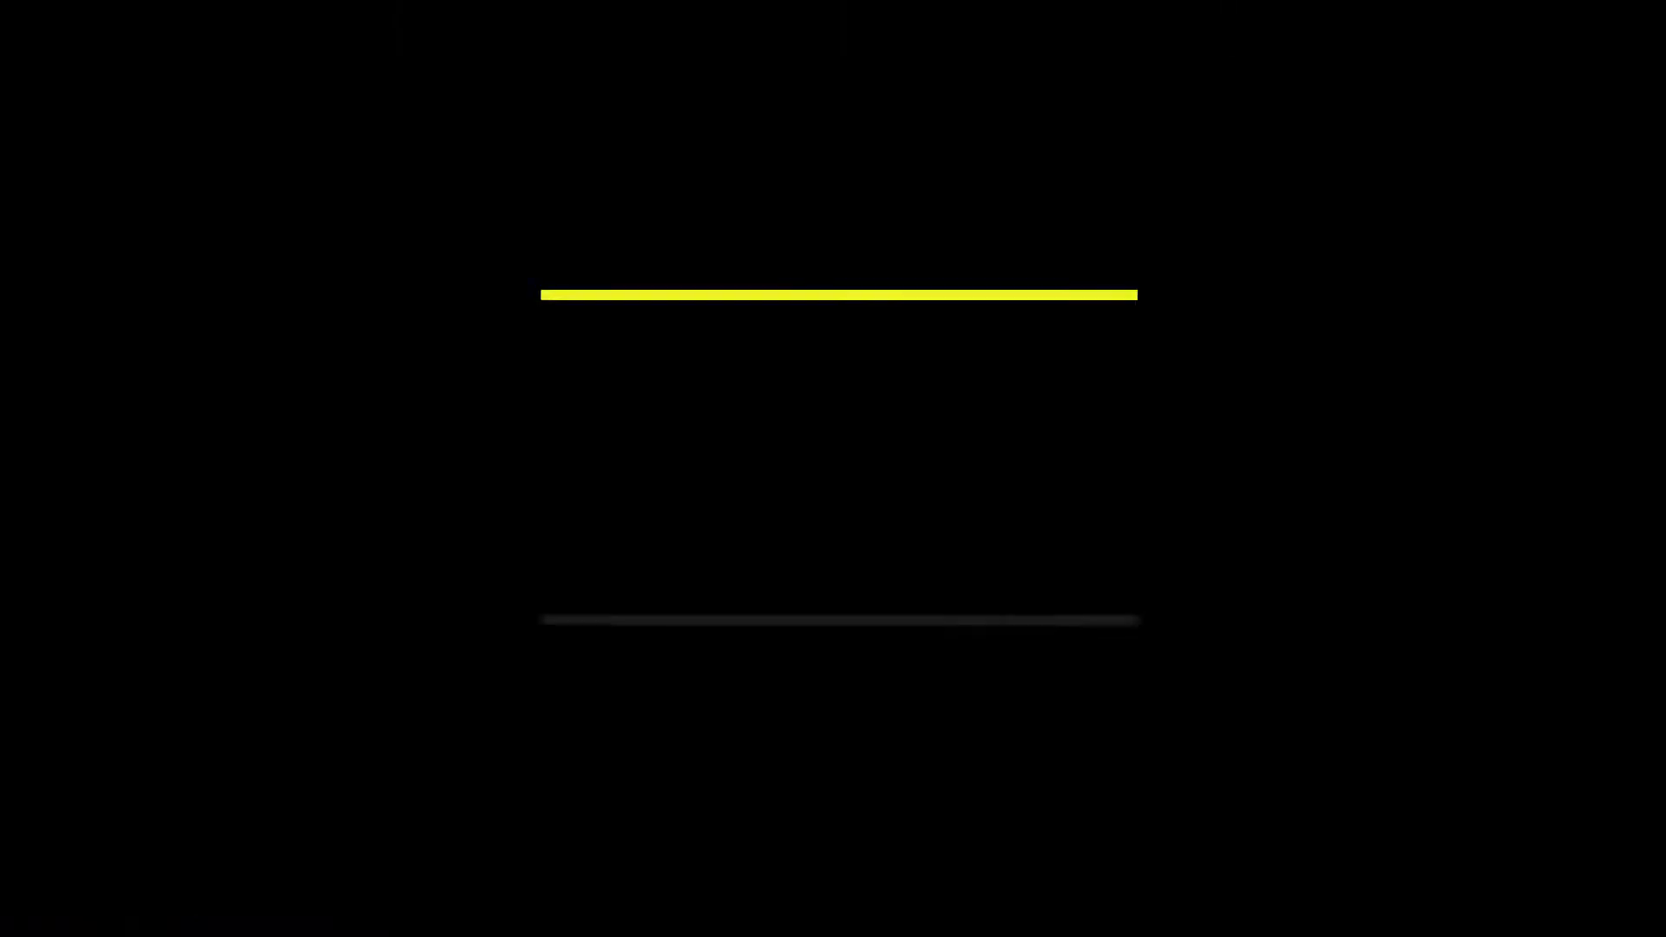